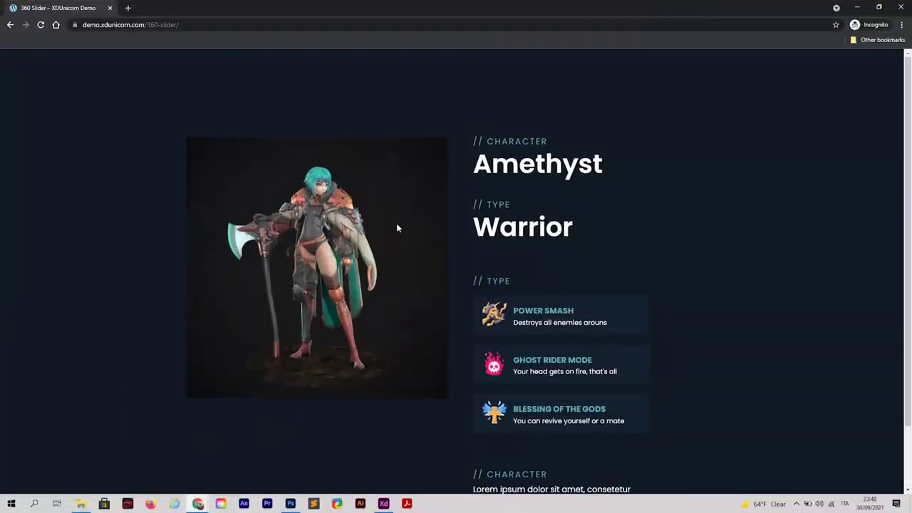
# Try rotating the character in the live 360 slider demo and view the WordPress site's installed themes.
pyautogui.moveTo(397, 228); pyautogui.dragTo(403, 261)
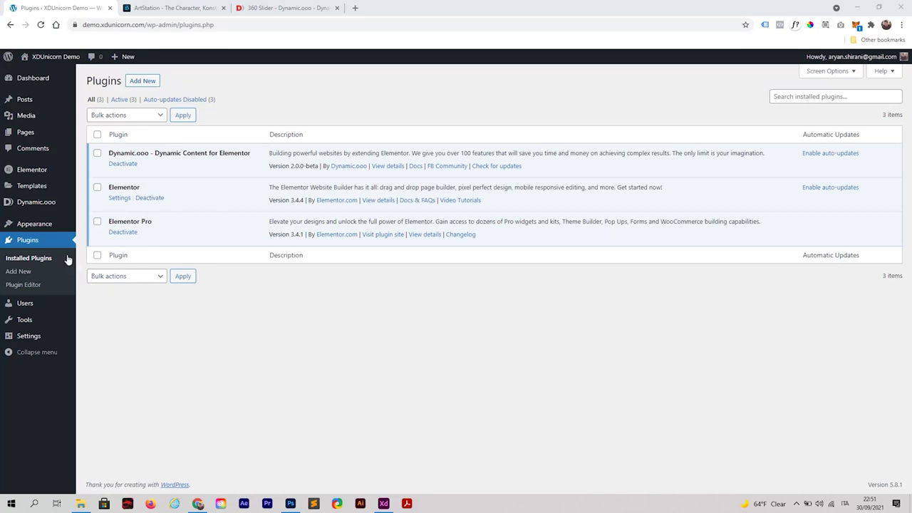
pyautogui.moveTo(44, 225)
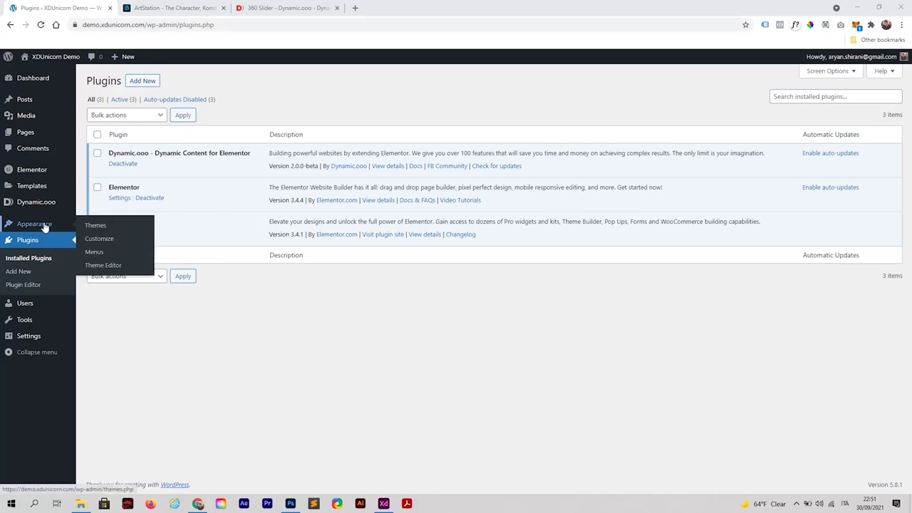
pyautogui.click(97, 226)
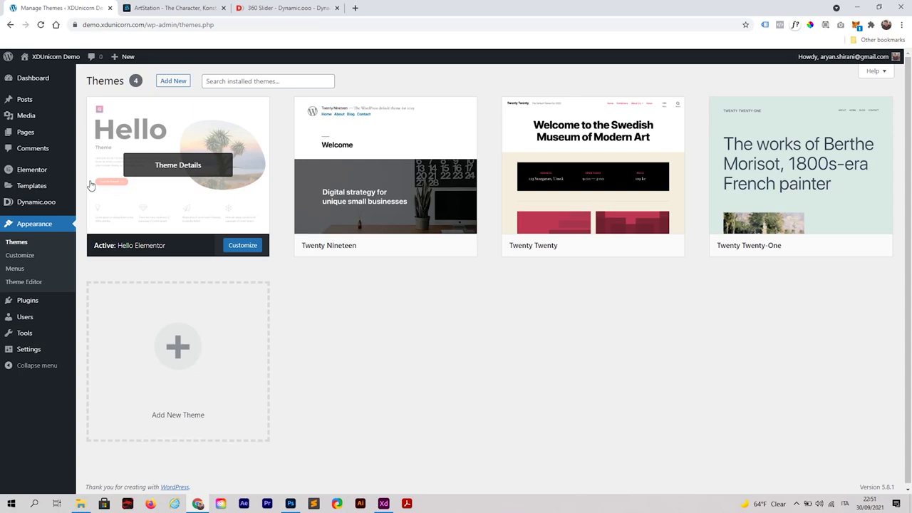
# Create a new page titled "360 Slider" and open it for editing with Elementor.
pyautogui.moveTo(45, 133)
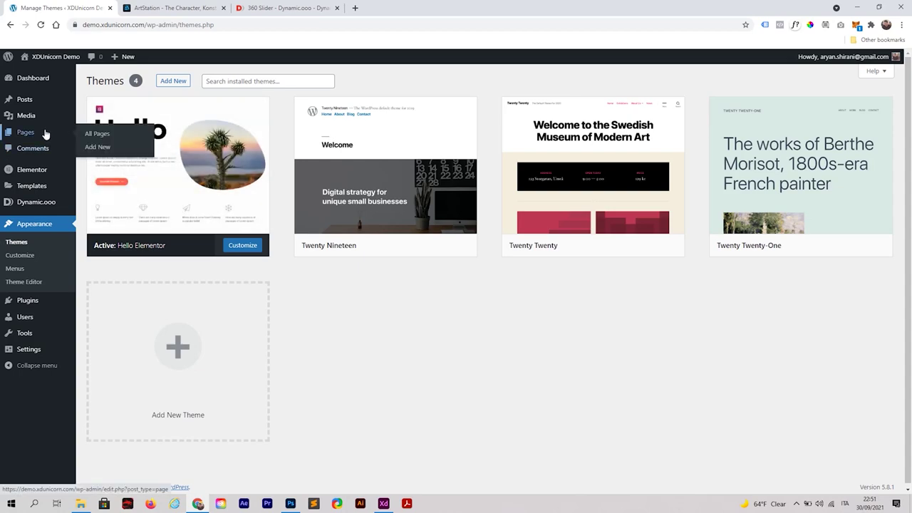
pyautogui.click(100, 147)
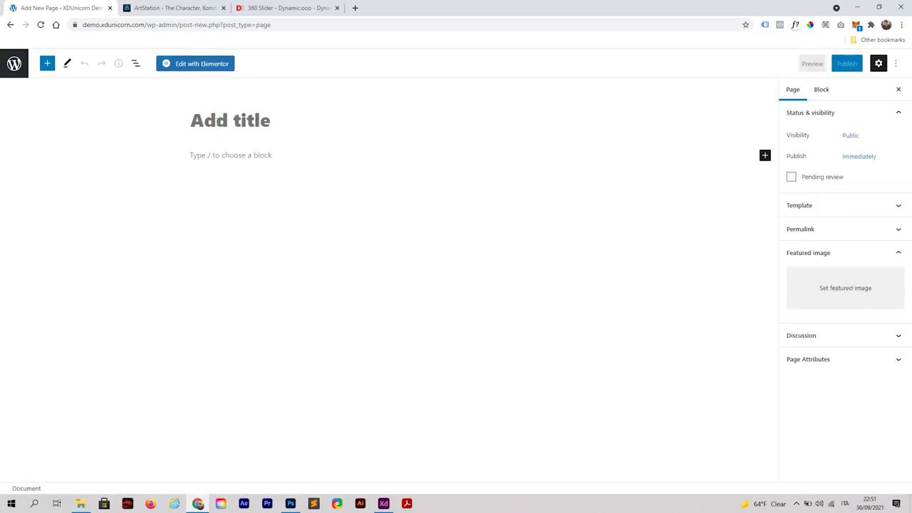
pyautogui.click(217, 121)
pyautogui.write('360')
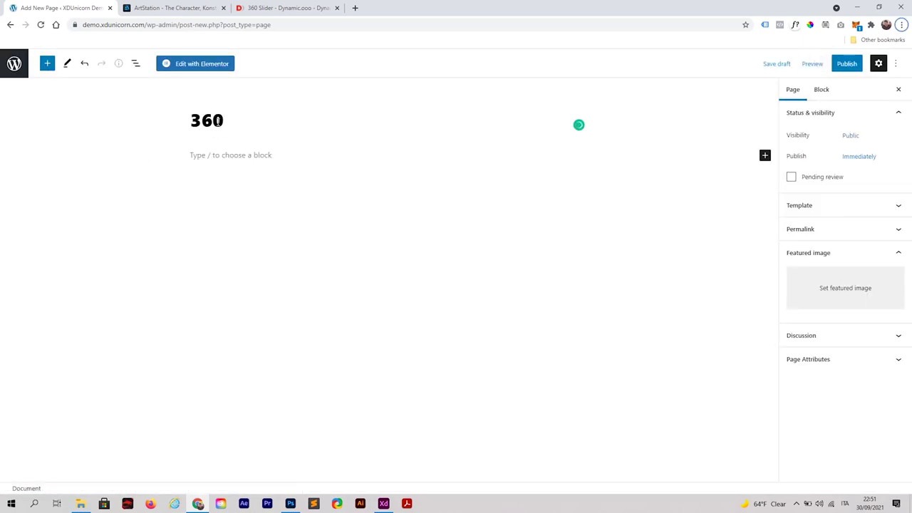
pyautogui.click(267, 119)
pyautogui.write('Slider')
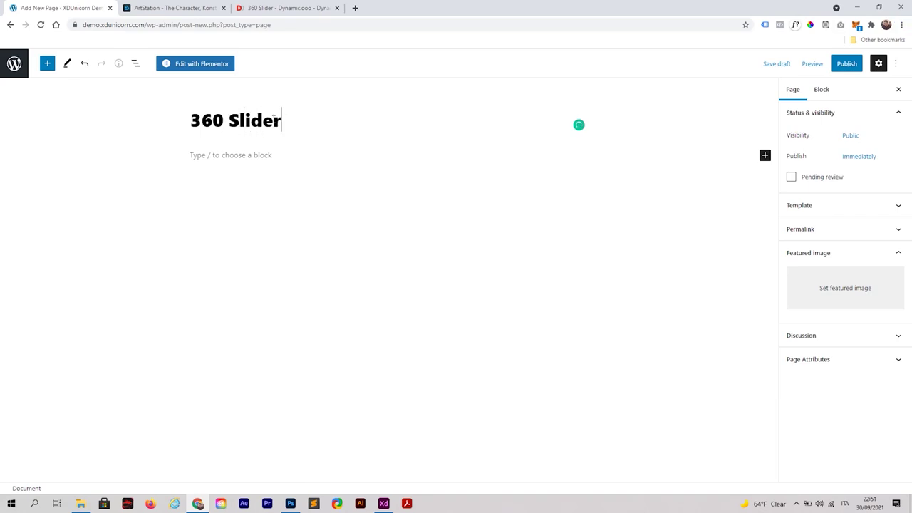
pyautogui.click(198, 66)
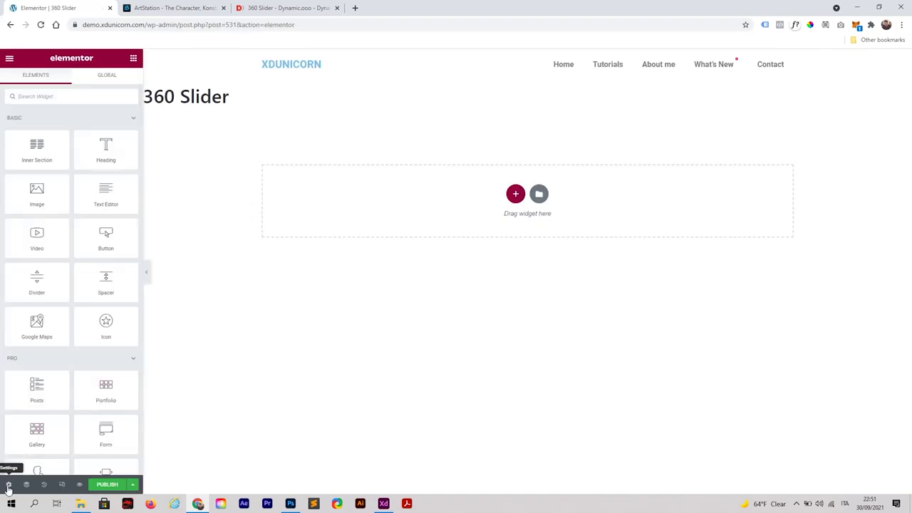
# Set the page's layout to Elementor Canvas in the page settings.
pyautogui.click(9, 485)
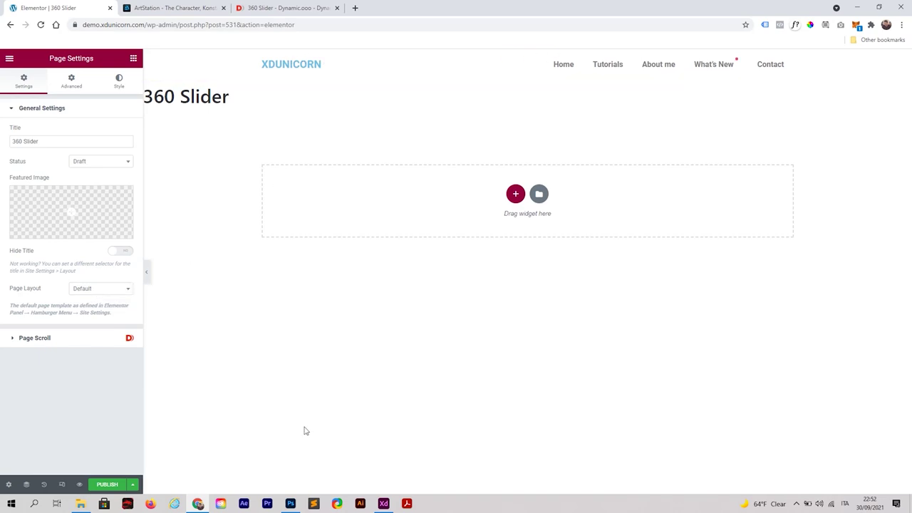
pyautogui.click(82, 288)
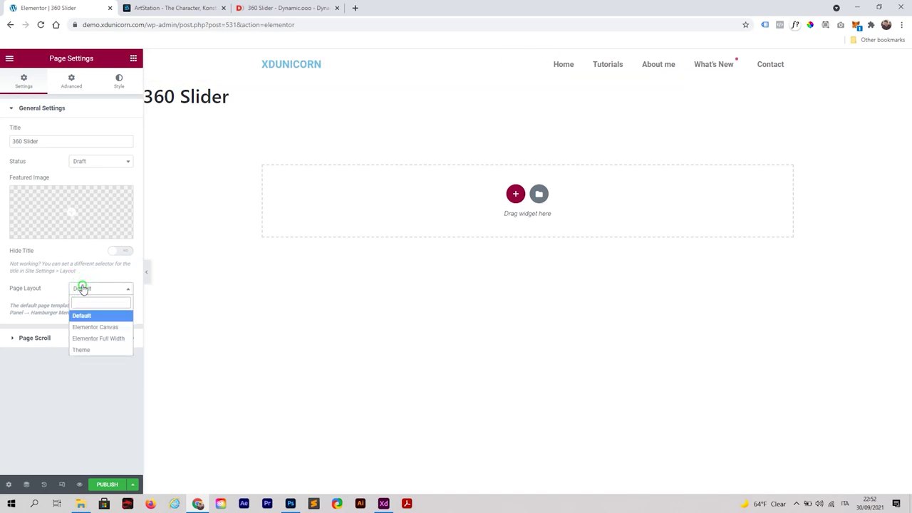
pyautogui.click(99, 330)
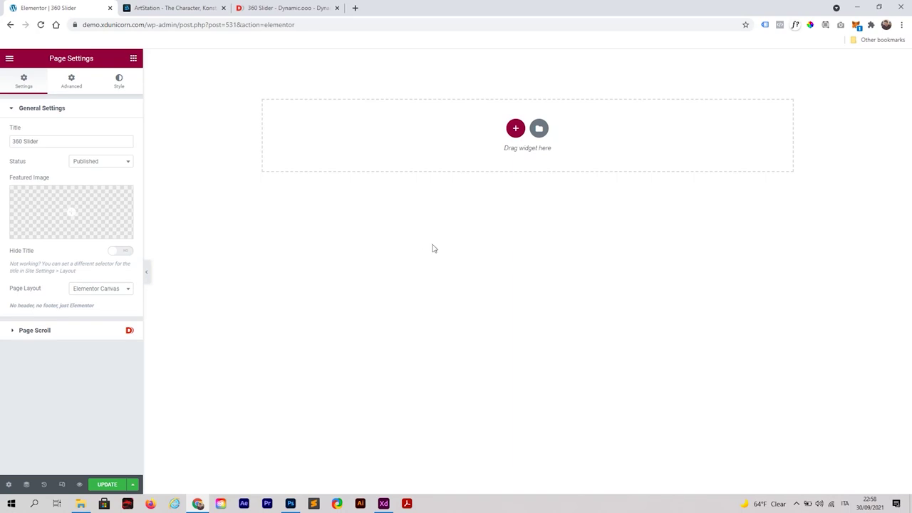
# Add a single-column section to the page and set its height to Fit To Screen.
pyautogui.click(515, 129)
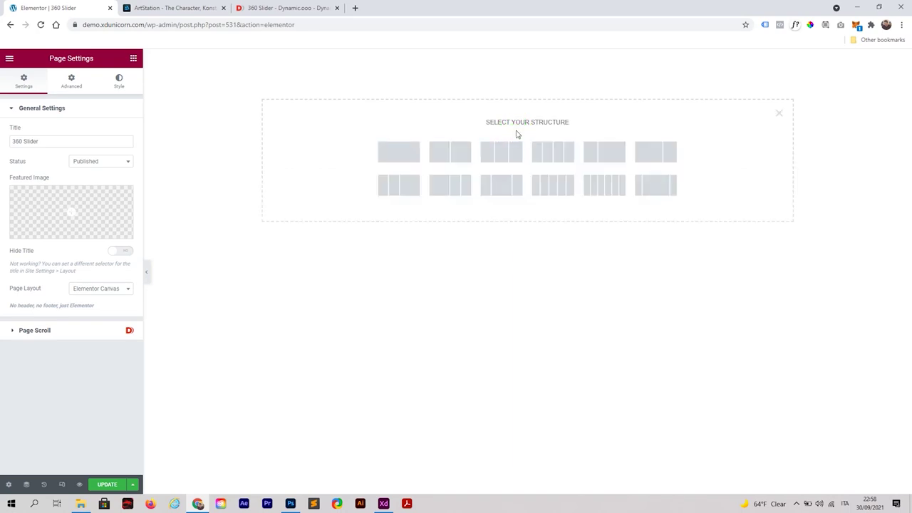
pyautogui.click(396, 152)
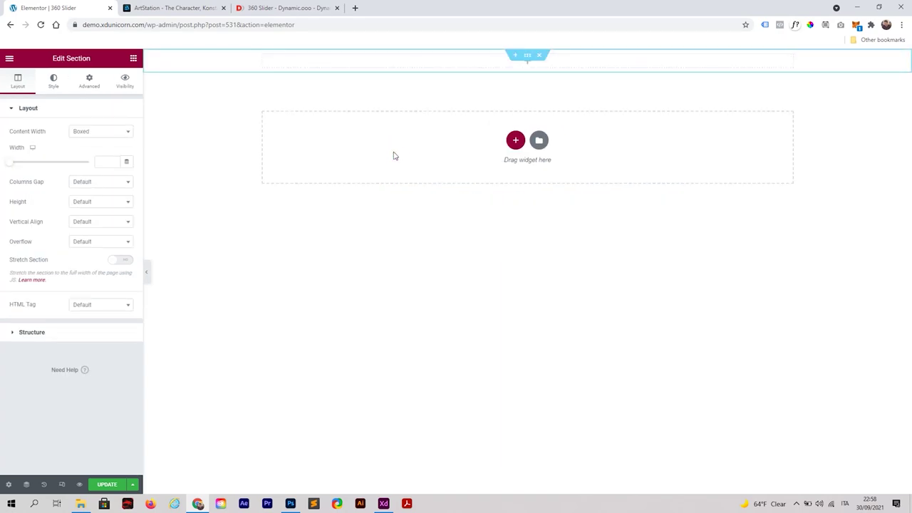
pyautogui.click(527, 56)
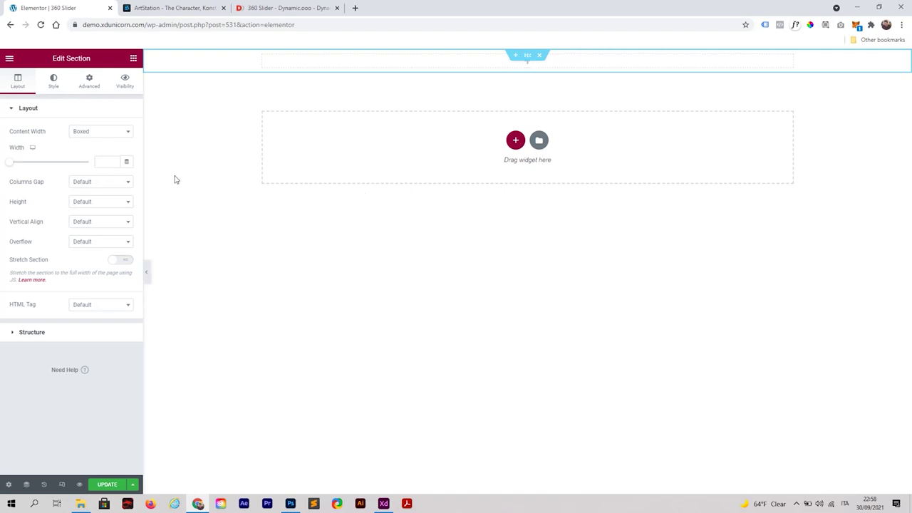
pyautogui.click(85, 199)
pyautogui.click(89, 238)
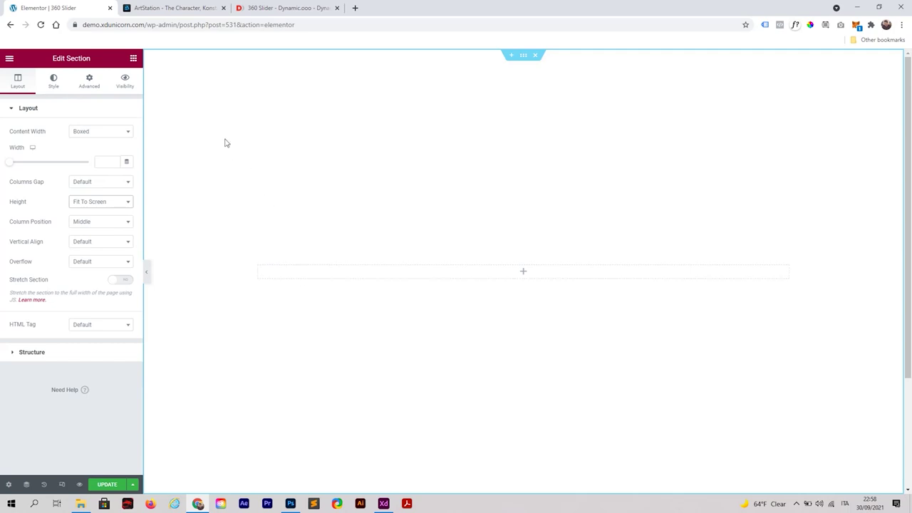
# Place a two-column inner section inside the section and add the 360 Slider widget to its left column.
pyautogui.click(133, 60)
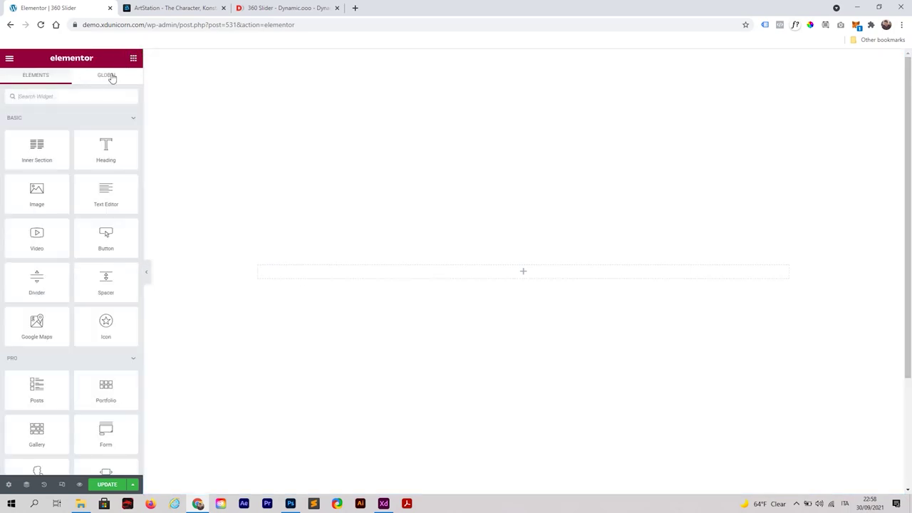
pyautogui.moveTo(36, 153); pyautogui.dragTo(403, 272)
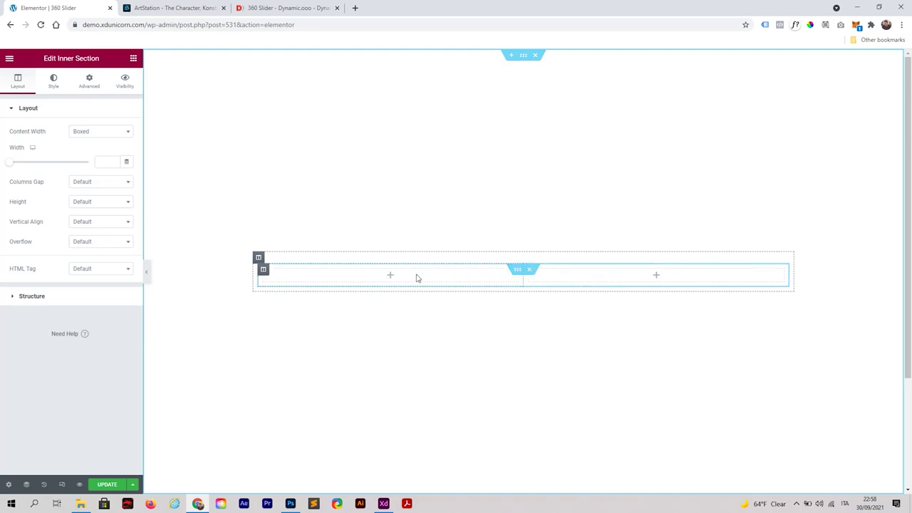
pyautogui.click(132, 59)
pyautogui.click(60, 100)
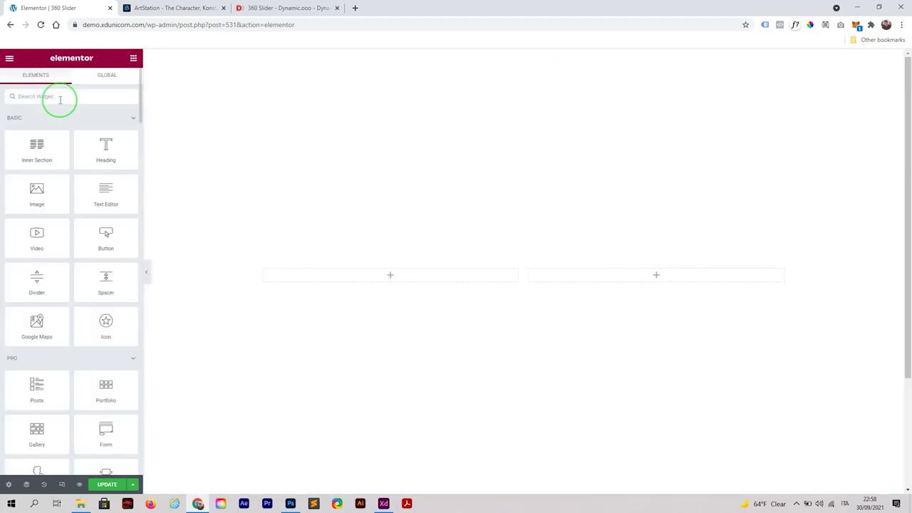
pyautogui.write('360')
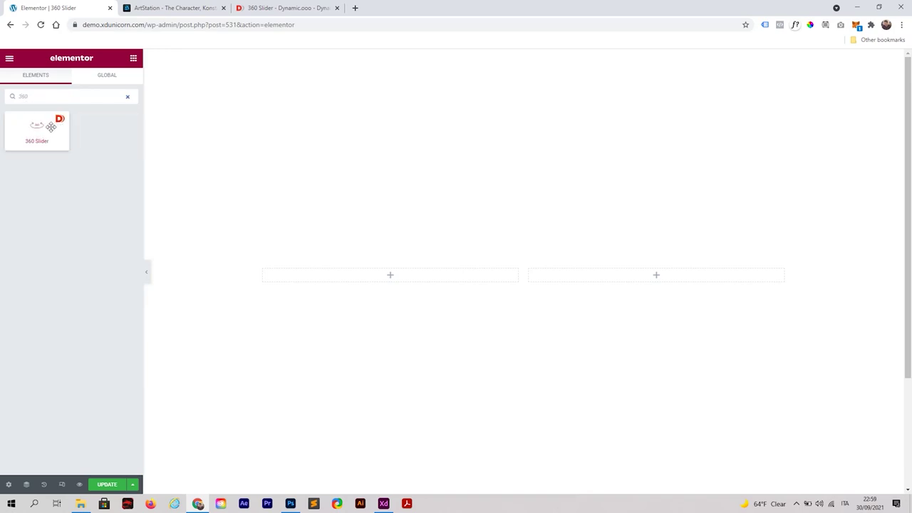
pyautogui.moveTo(51, 126); pyautogui.dragTo(395, 282)
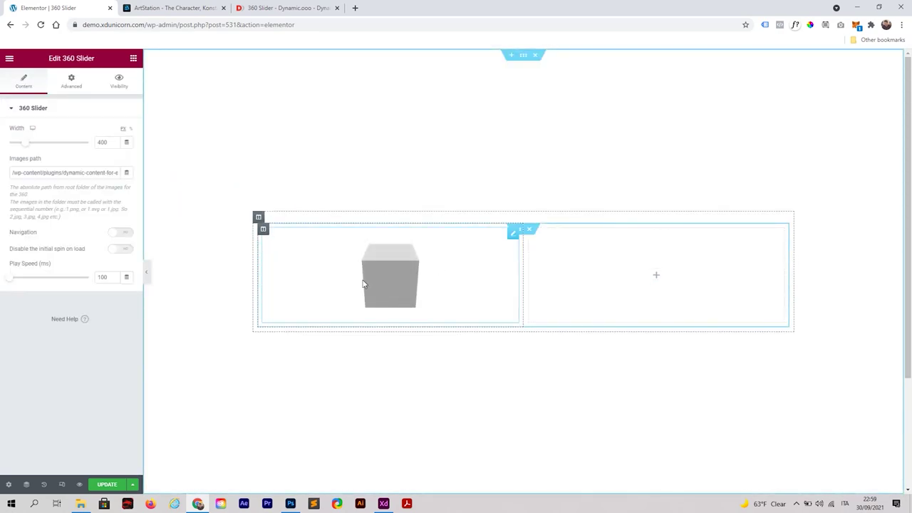
# Switch to the tutorial folder in File Explorer, play 360dark.mp4 to preview the character's rotation, and close the player.
pyautogui.click(198, 504)
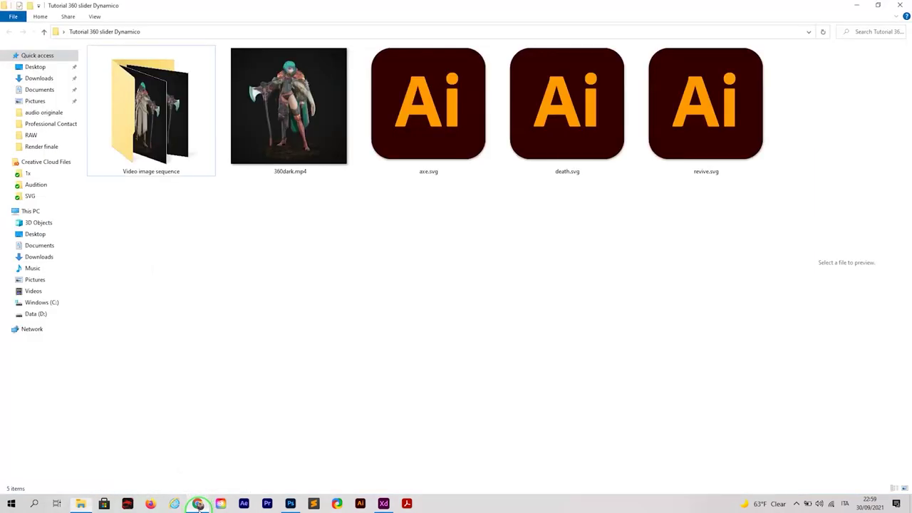
pyautogui.click(292, 150)
pyautogui.doubleClick(292, 151)
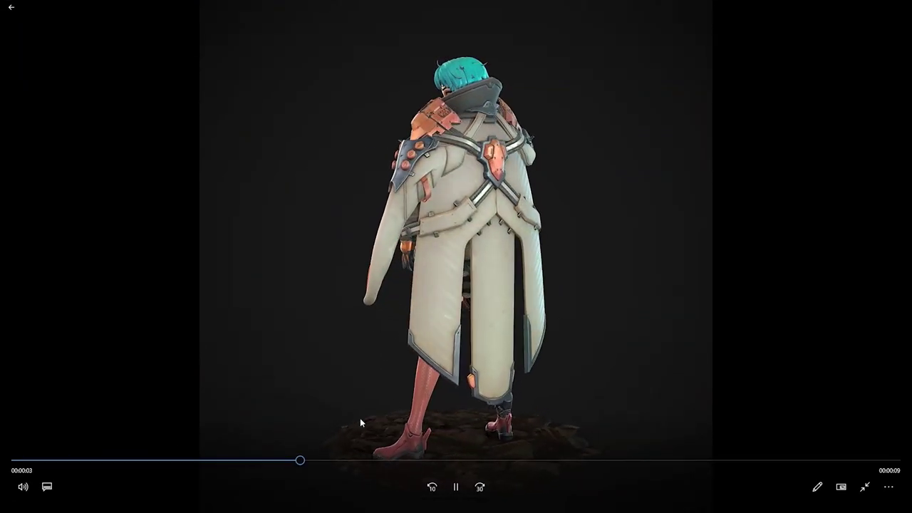
pyautogui.click(867, 487)
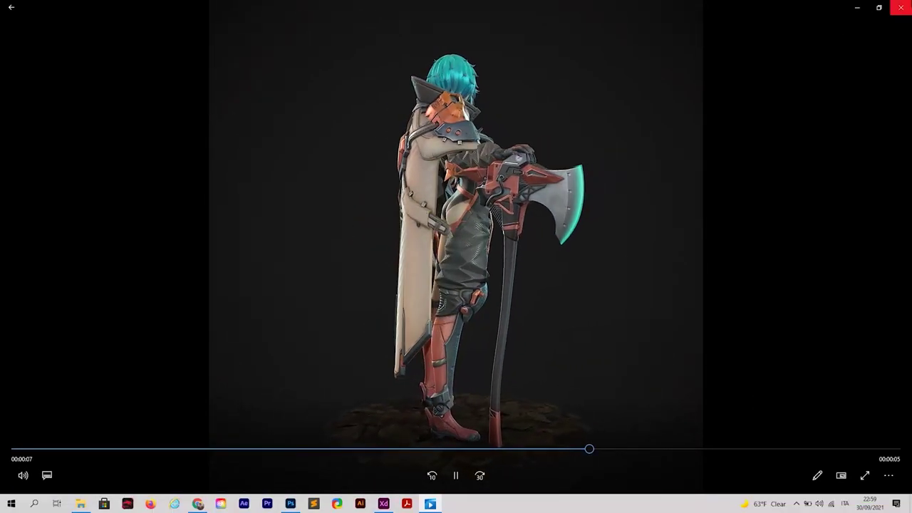
pyautogui.click(901, 7)
# Open 360dark.mp4 in Photoshop and bring up the Render Video export settings.
pyautogui.moveTo(282, 142); pyautogui.dragTo(329, 300)
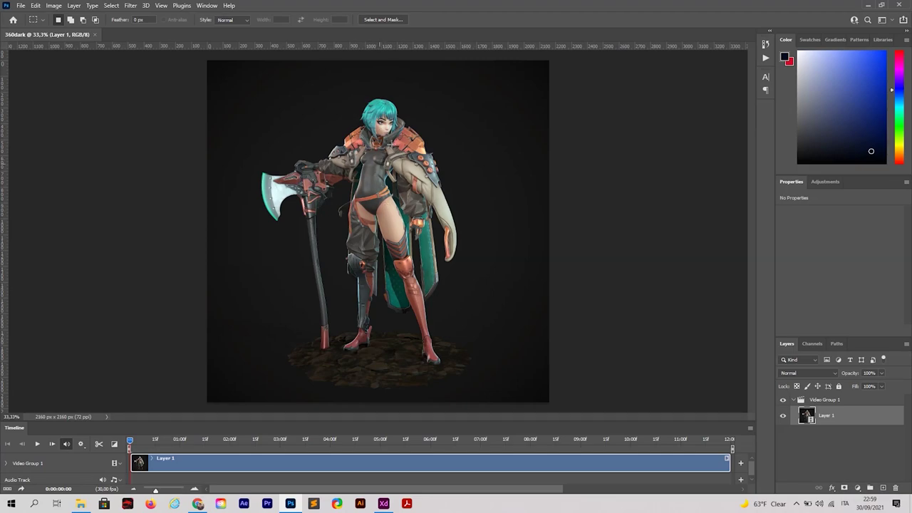
pyautogui.click(21, 6)
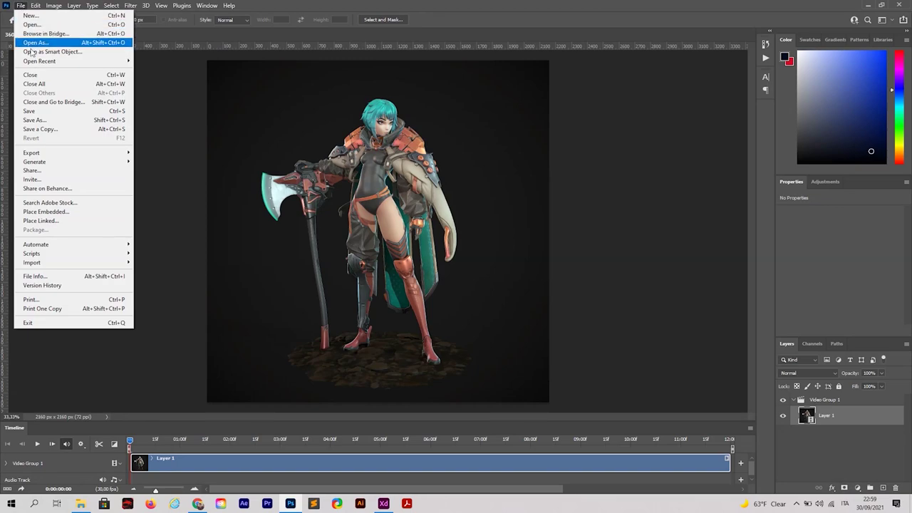
pyautogui.moveTo(60, 157)
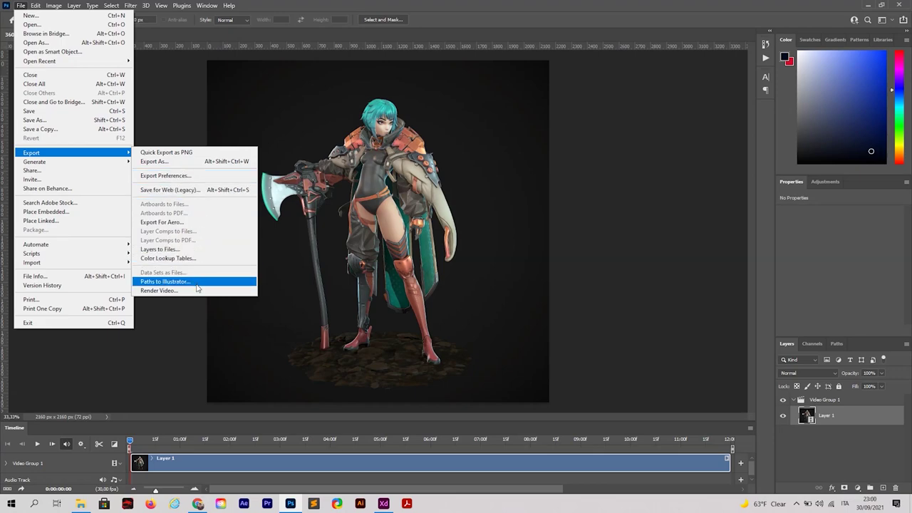
pyautogui.click(158, 290)
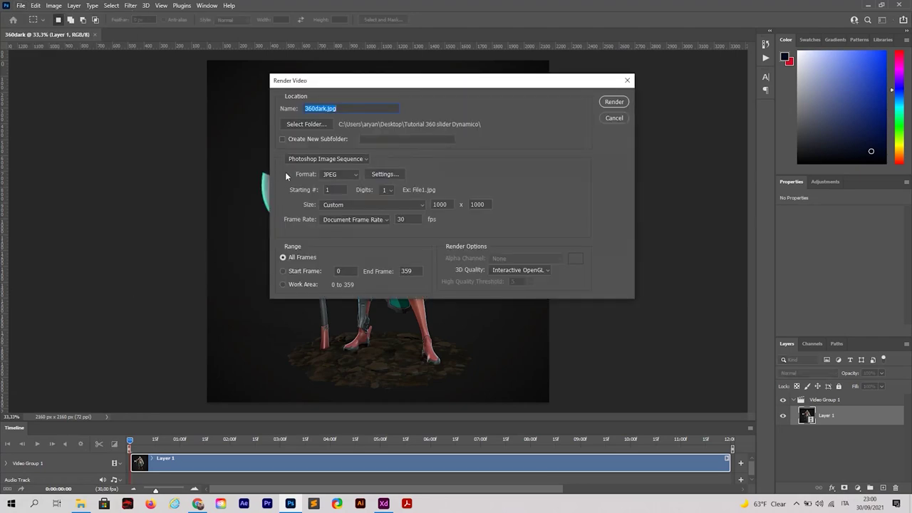
# Remove the 360dark prefix from the render's file name so that only .jpg is left.
pyautogui.click(323, 107)
pyautogui.moveTo(324, 109); pyautogui.dragTo(287, 114)
pyautogui.press('BackSpace')
pyautogui.moveTo(323, 107); pyautogui.dragTo(287, 108)
# Create a folder named "360 image sequence" inside the tutorial folder and choose it as the render location.
pyautogui.click(314, 125)
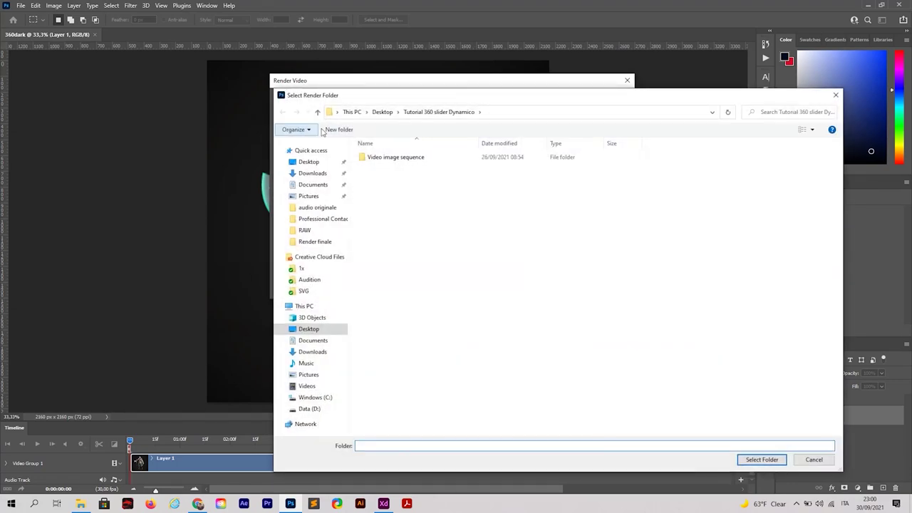
pyautogui.rightClick(388, 194)
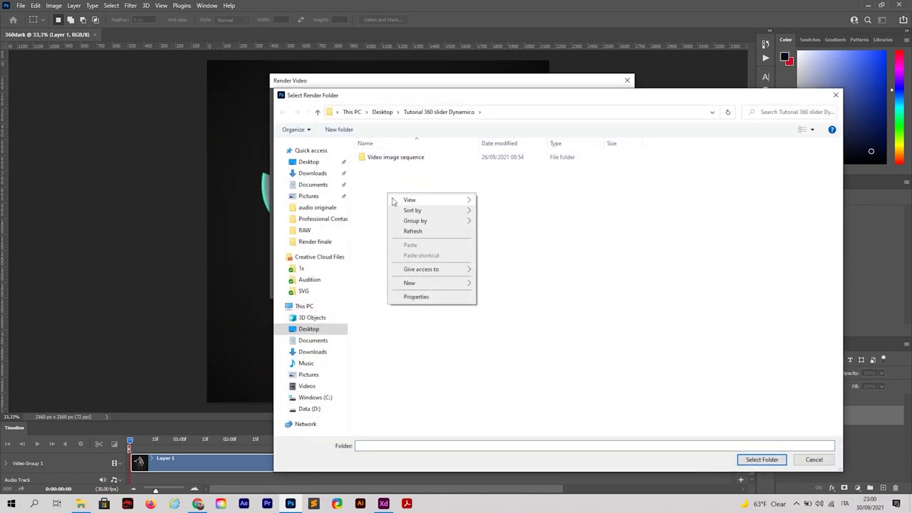
pyautogui.moveTo(443, 285)
pyautogui.click(485, 284)
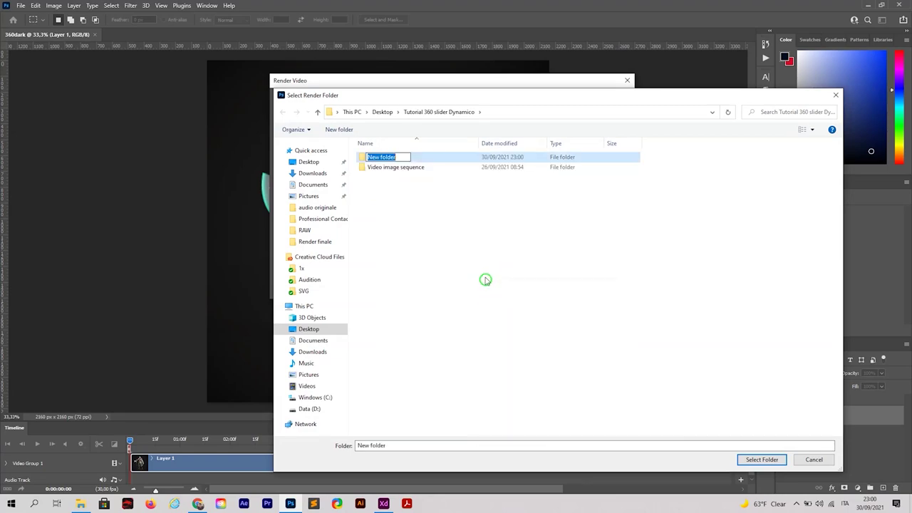
pyautogui.write('360 image sequence')
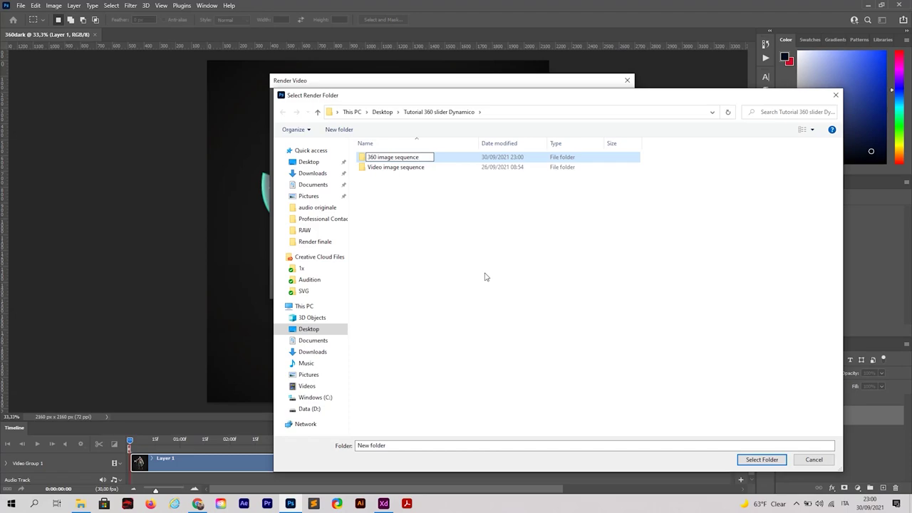
pyautogui.press('Return')
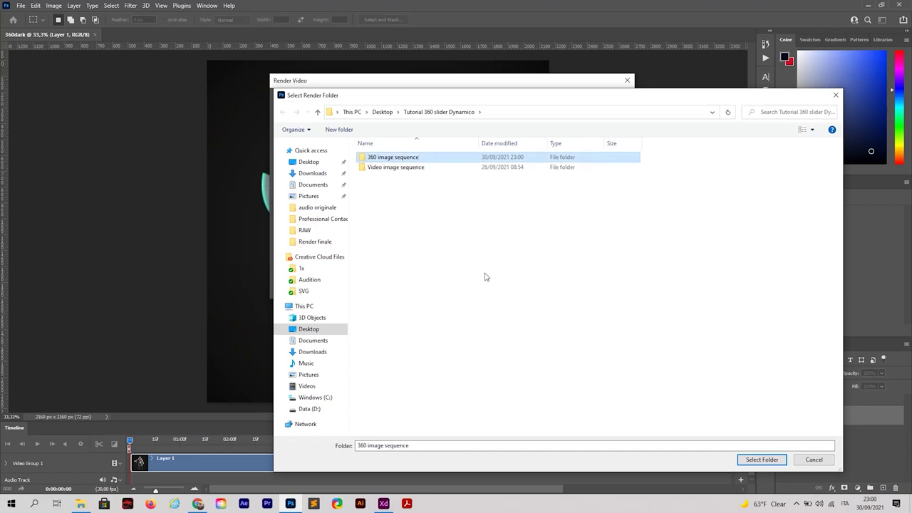
pyautogui.doubleClick(399, 163)
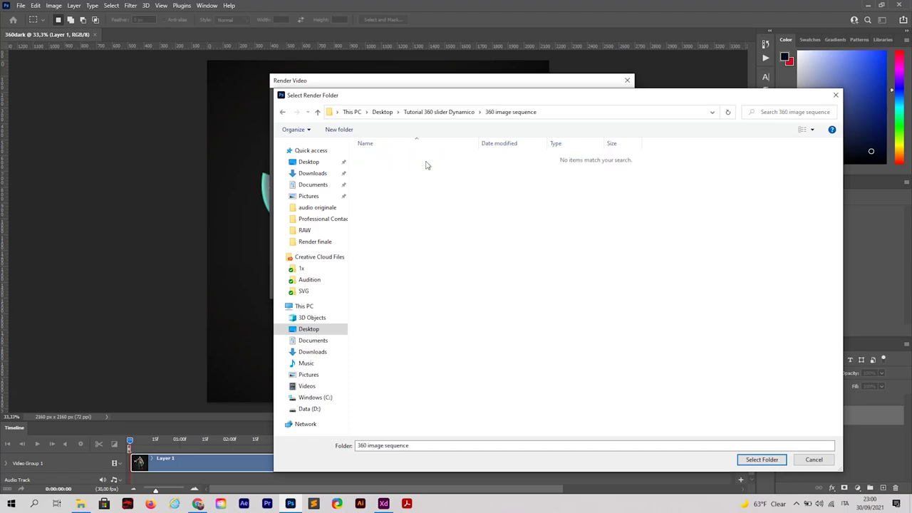
pyautogui.click(759, 460)
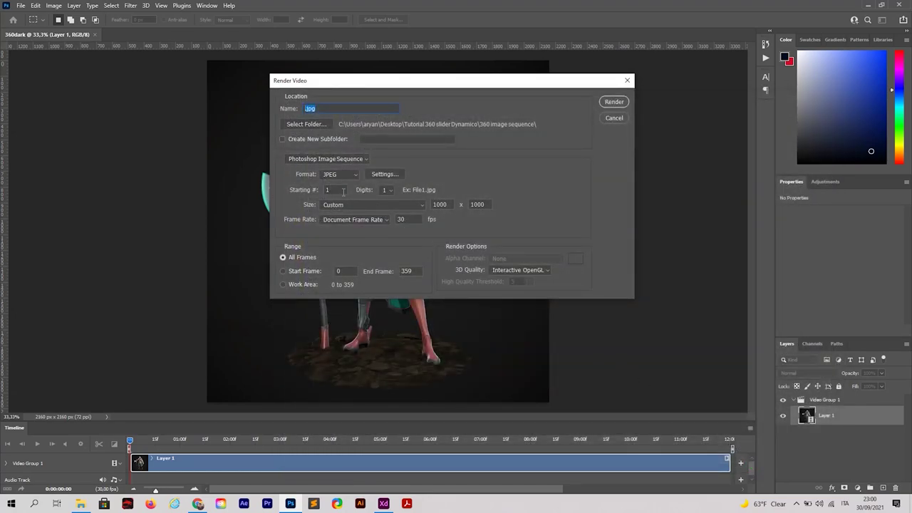
# Render all frames as a JPEG image sequence starting at 1 with one digit, sized 1000 x 1000 at 30 fps.
pyautogui.click(384, 191)
pyautogui.click(356, 198)
pyautogui.click(332, 189)
pyautogui.click(348, 191)
pyautogui.click(352, 176)
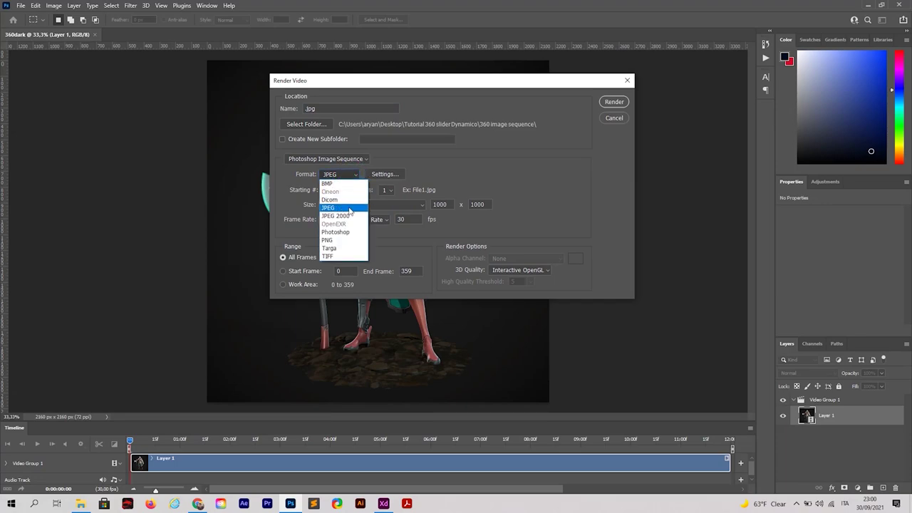
pyautogui.click(358, 210)
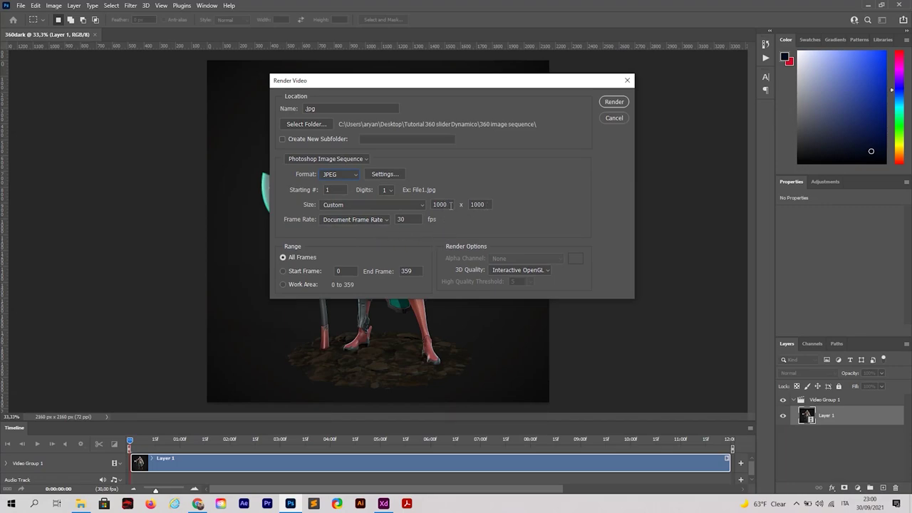
pyautogui.click(450, 205)
pyautogui.click(477, 205)
pyautogui.click(613, 101)
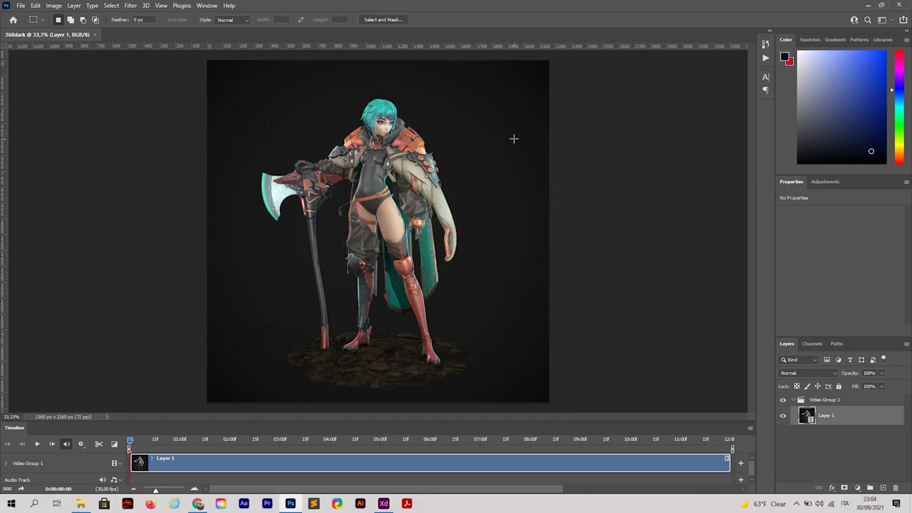
# Switch to File Explorer, open the "360 image sequence" folder and examine the numbering, dimensions and size of the rendered frames.
pyautogui.click(881, 4)
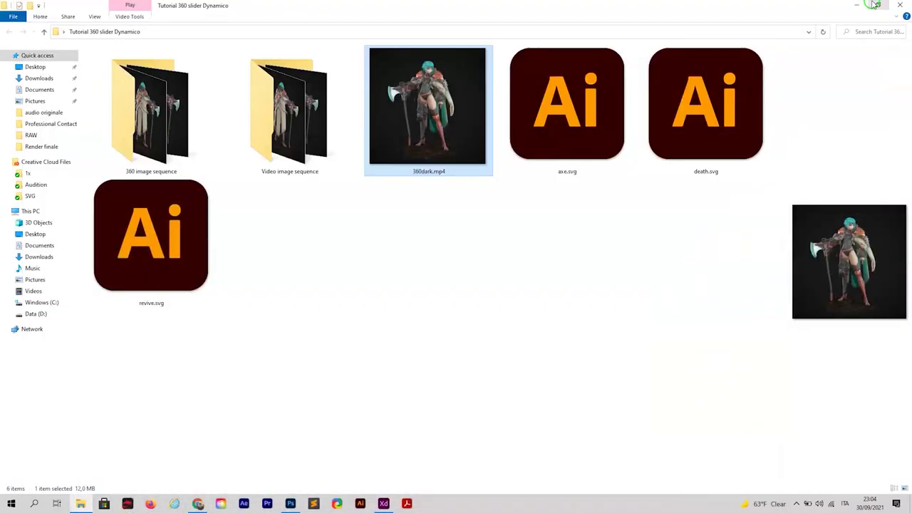
pyautogui.click(163, 133)
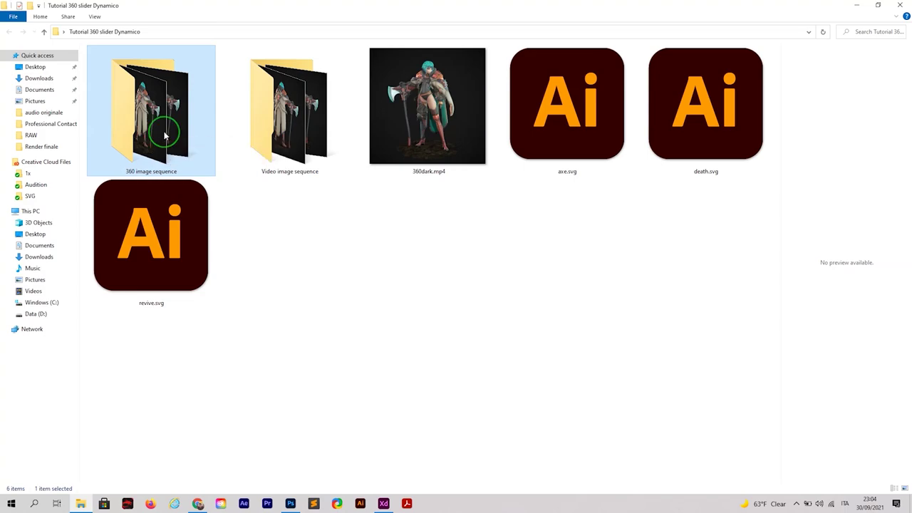
pyautogui.doubleClick(164, 135)
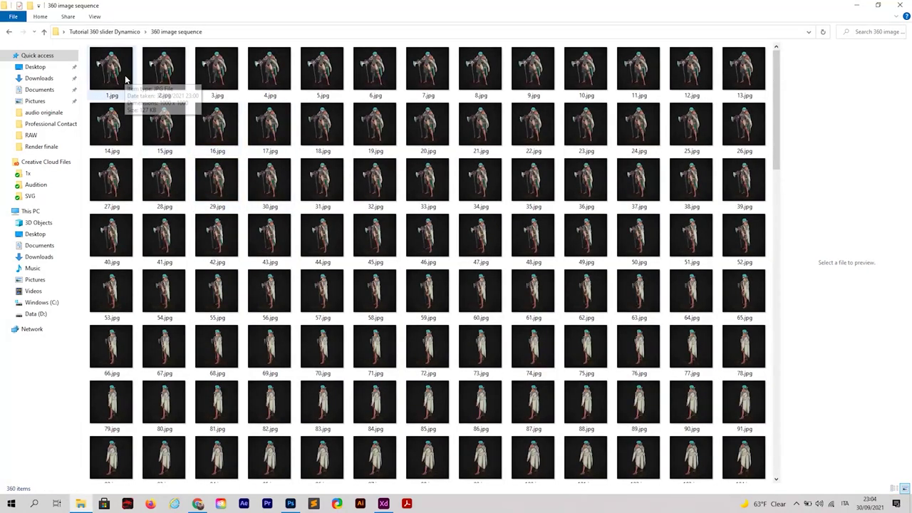
pyautogui.scroll(-10, 121, 81)
pyautogui.scroll(-5, 354, 221)
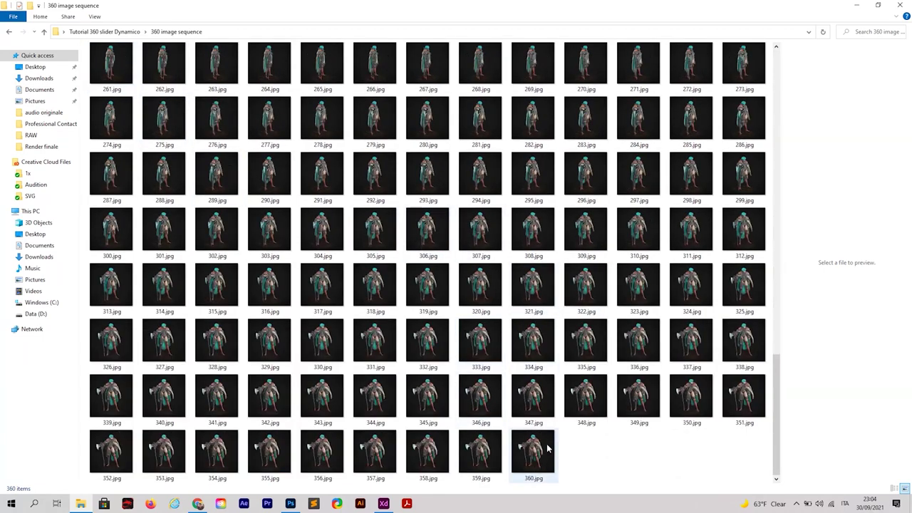
pyautogui.scroll(15, 547, 447)
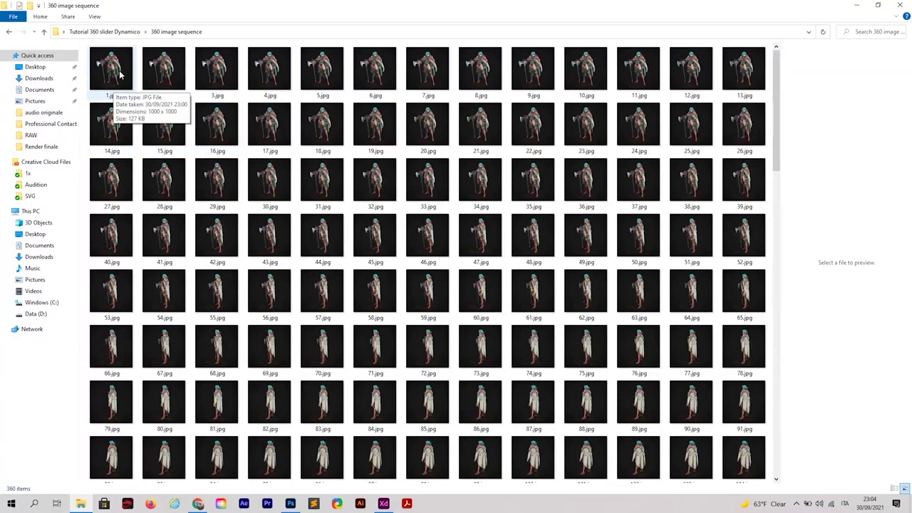
pyautogui.scroll(-2, 139, 75)
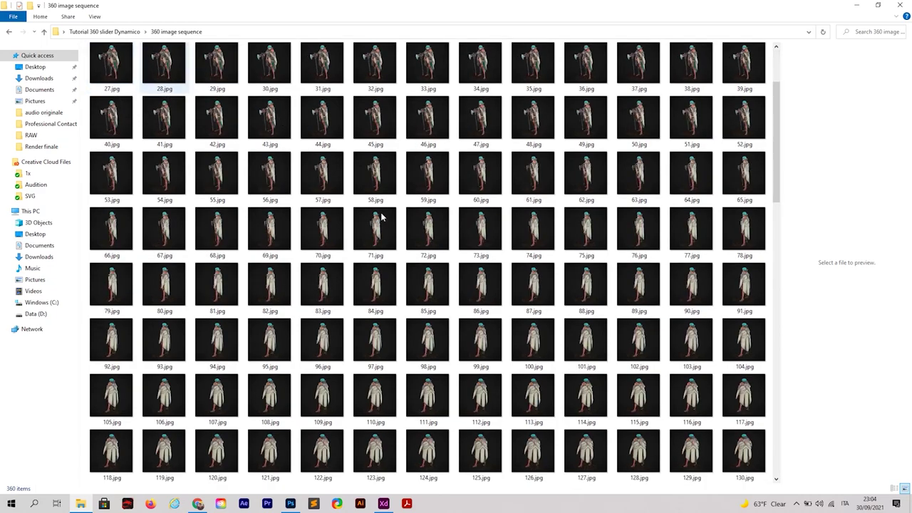
pyautogui.scroll(-15, 381, 218)
pyautogui.scroll(18, 513, 428)
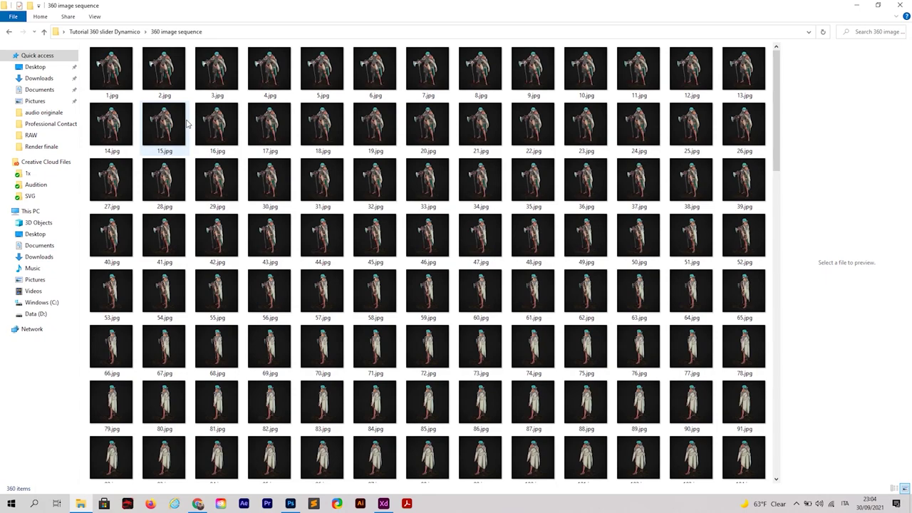
pyautogui.moveTo(182, 119)
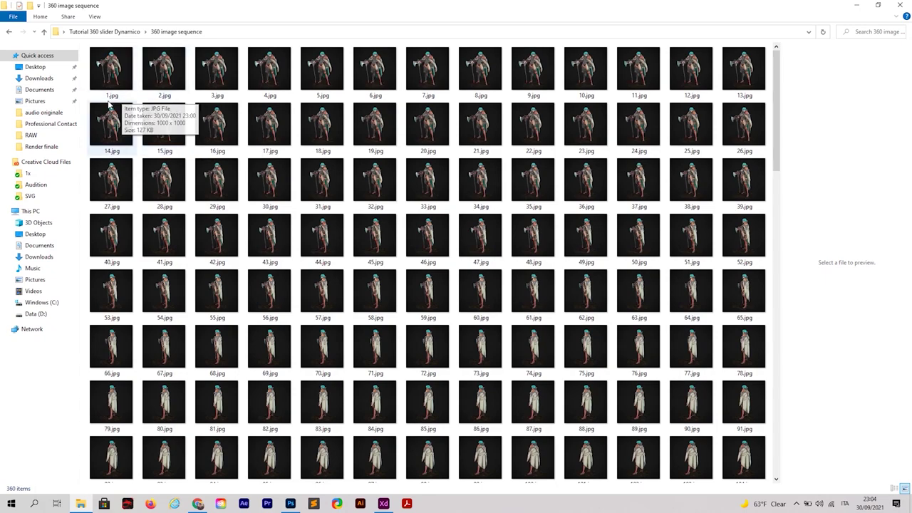
pyautogui.moveTo(119, 103)
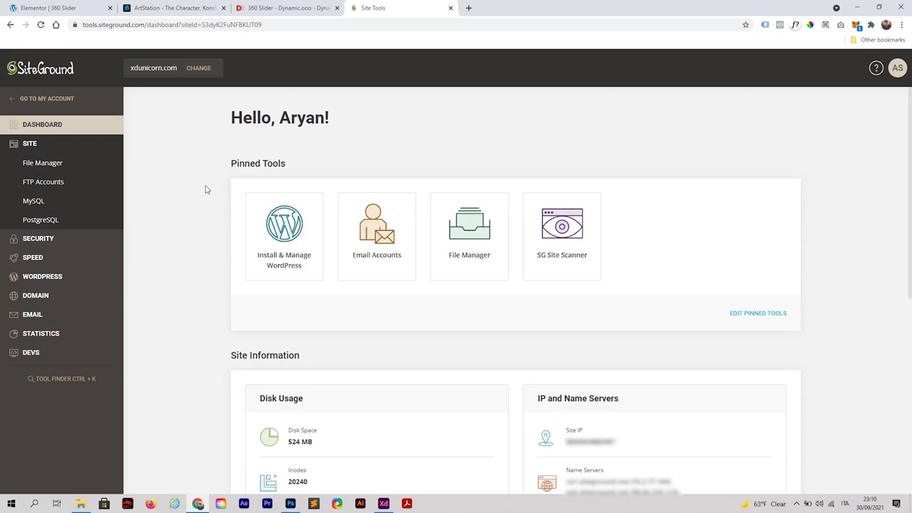
# In SiteGround's File Manager, open the dynamic-content-for-elementor plugin folder under demo.xdunicorn.com/public_html/wp-content/plugins.
pyautogui.click(48, 165)
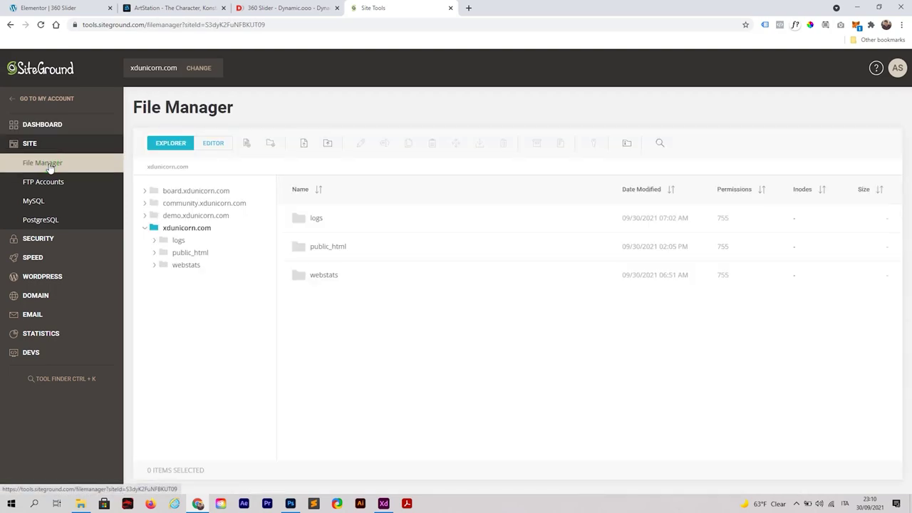
pyautogui.click(199, 218)
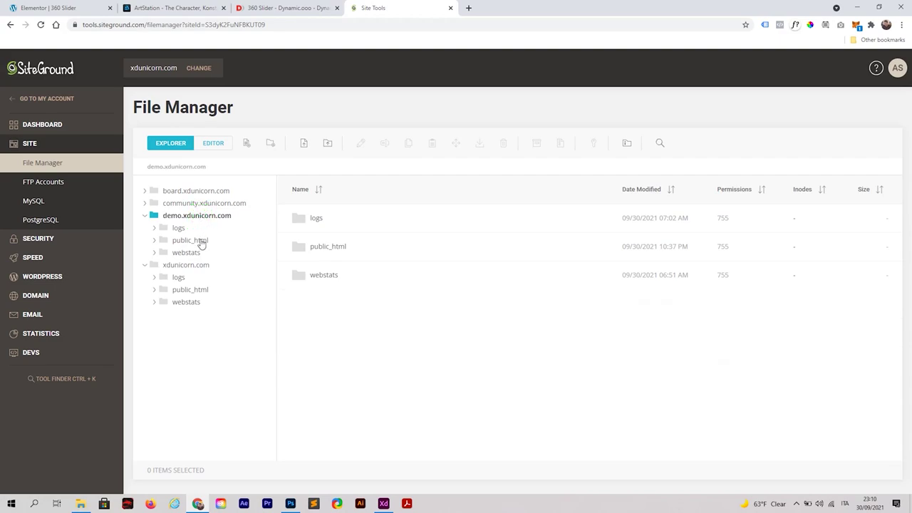
pyautogui.click(203, 241)
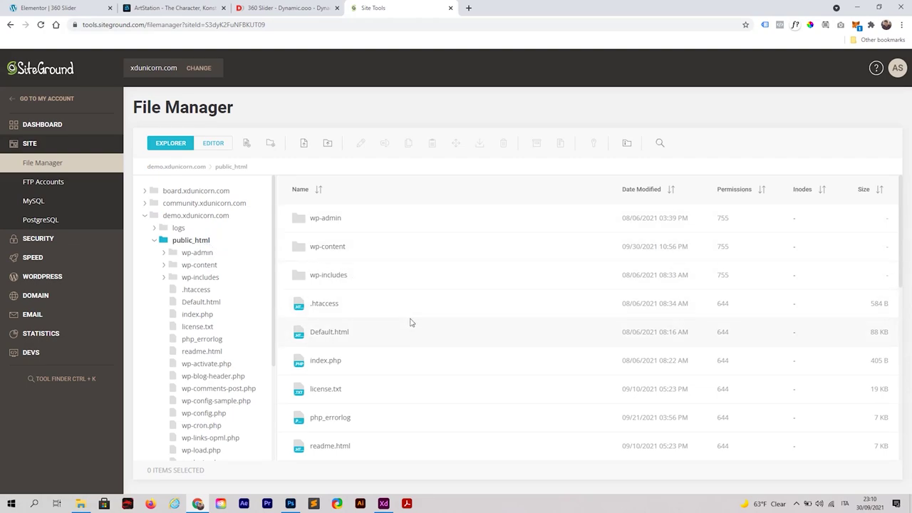
pyautogui.doubleClick(341, 251)
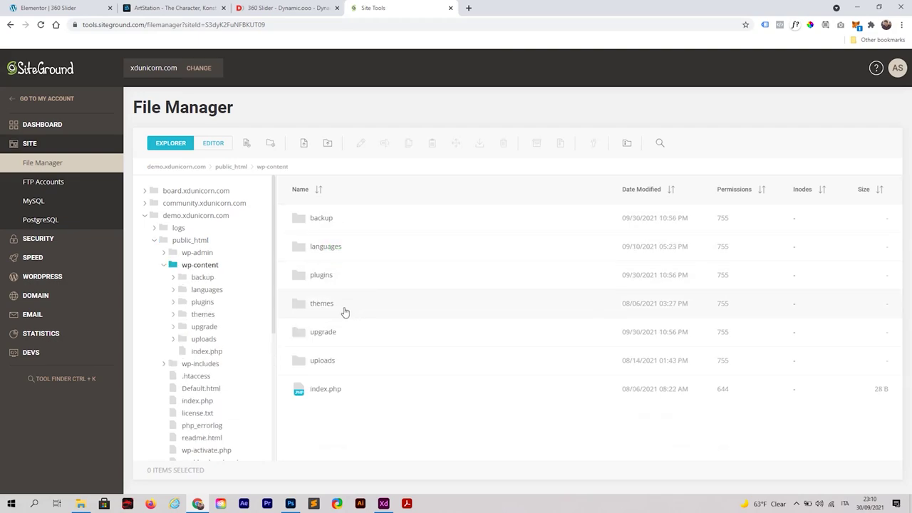
pyautogui.doubleClick(321, 278)
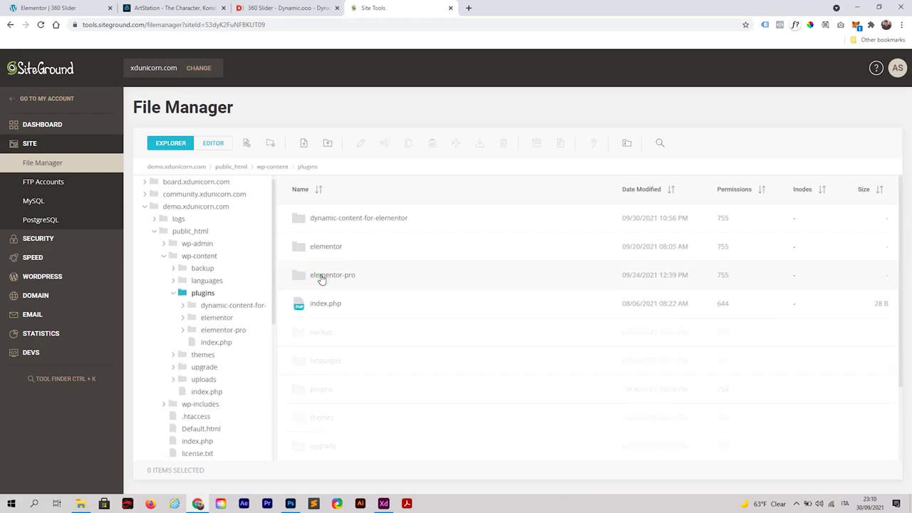
pyautogui.doubleClick(326, 222)
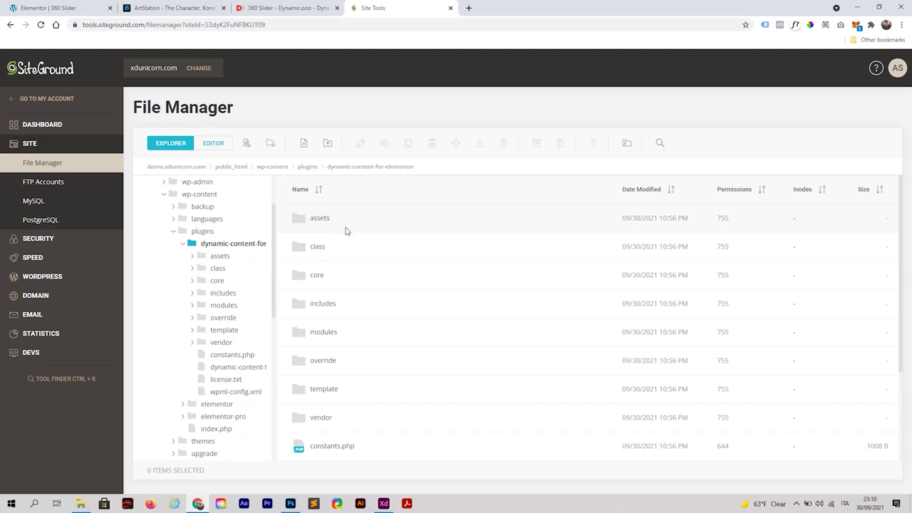
# Open the plugin's assets/lib/threesixty-slider folder.
pyautogui.doubleClick(322, 219)
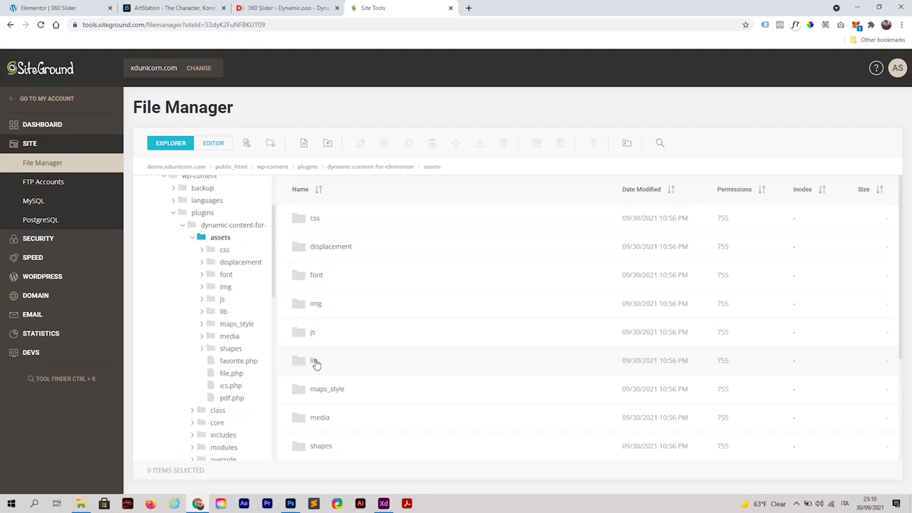
pyautogui.doubleClick(317, 361)
pyautogui.scroll(-5, 342, 313)
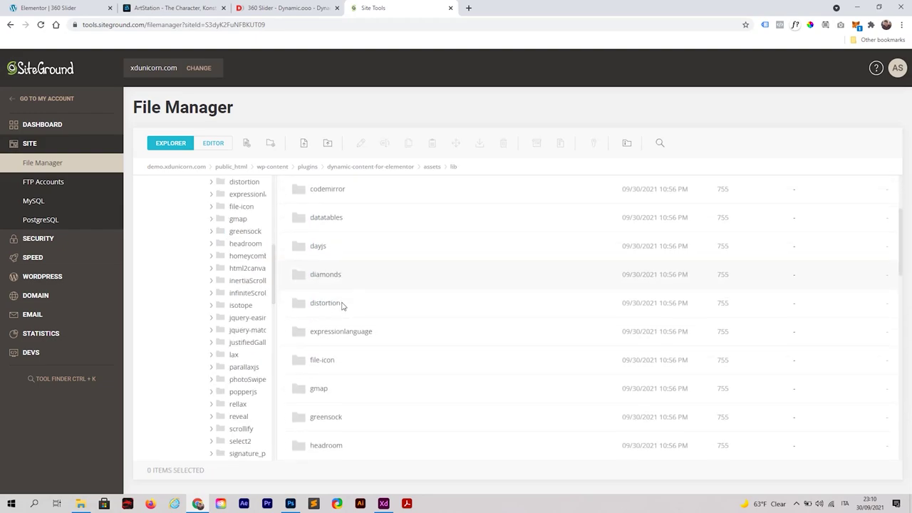
pyautogui.scroll(-4, 356, 299)
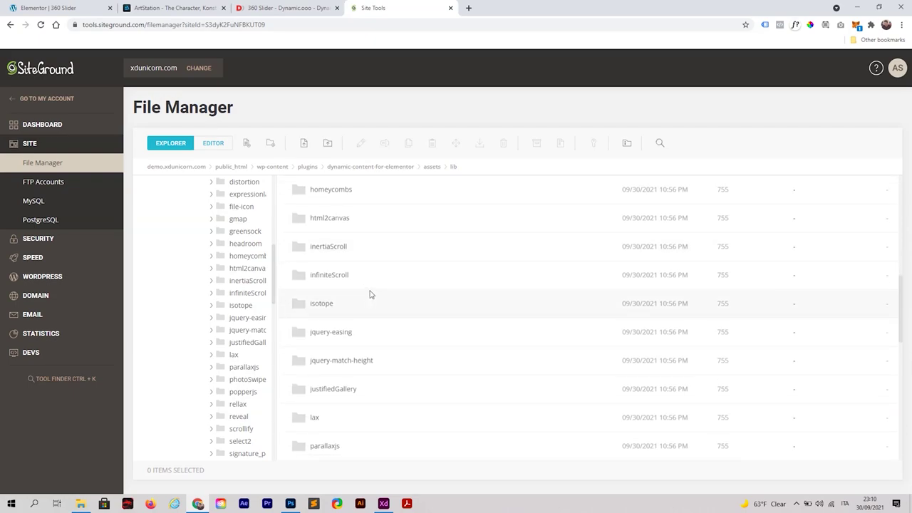
pyautogui.scroll(-5, 372, 292)
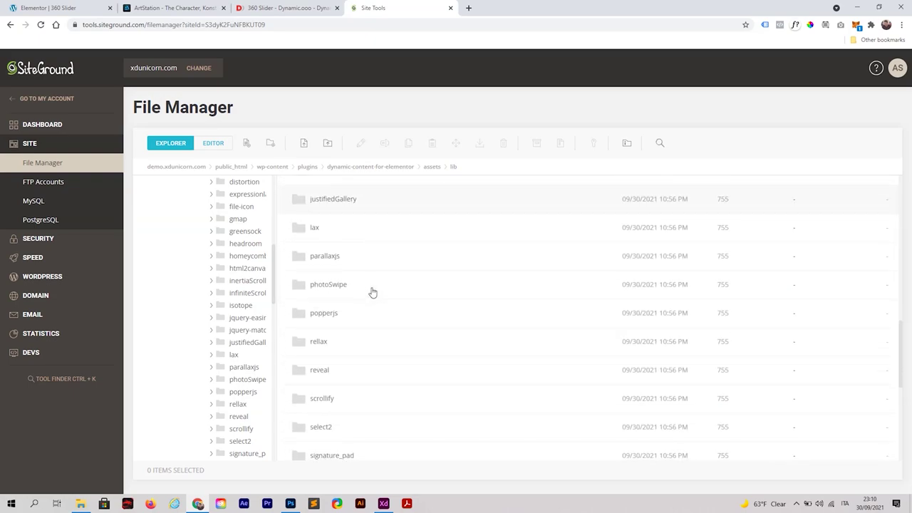
pyautogui.scroll(-4, 370, 292)
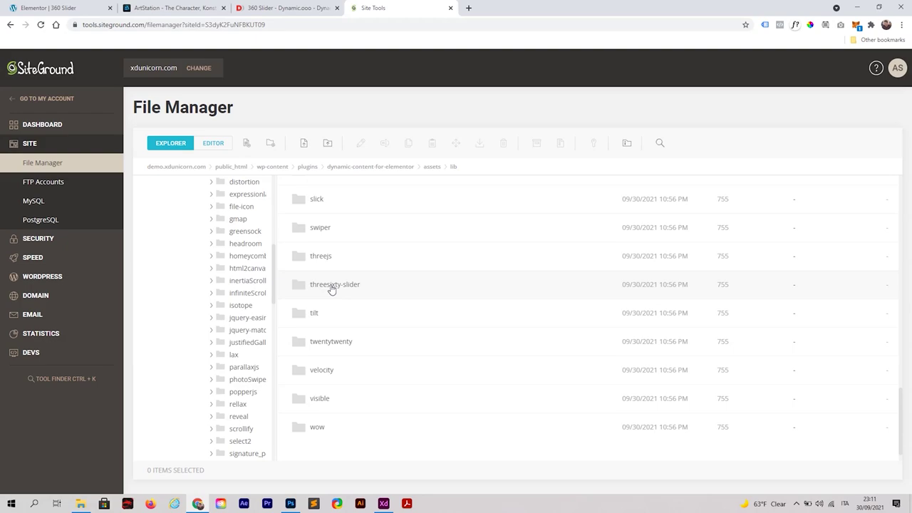
pyautogui.doubleClick(331, 287)
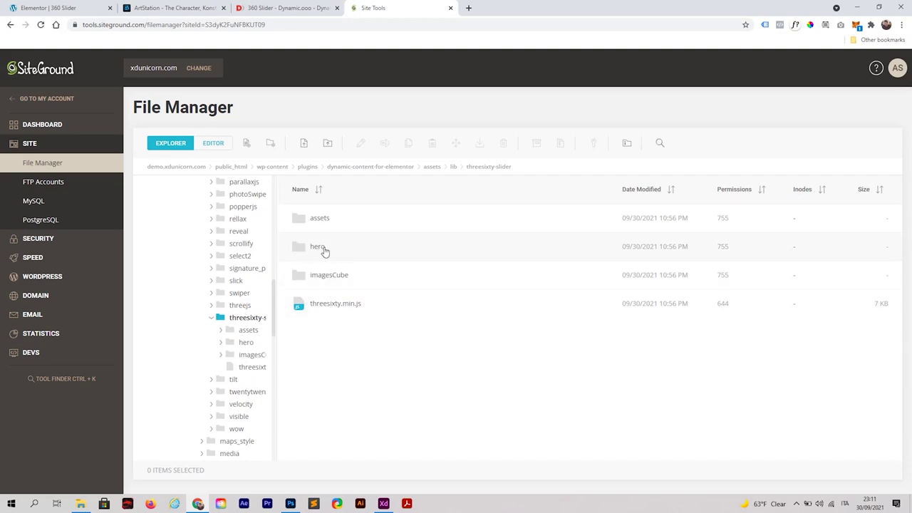
# Switch to File Explorer and compress all the rendered frames into a ZIP archive named "360 image sequence.zip".
pyautogui.click(198, 504)
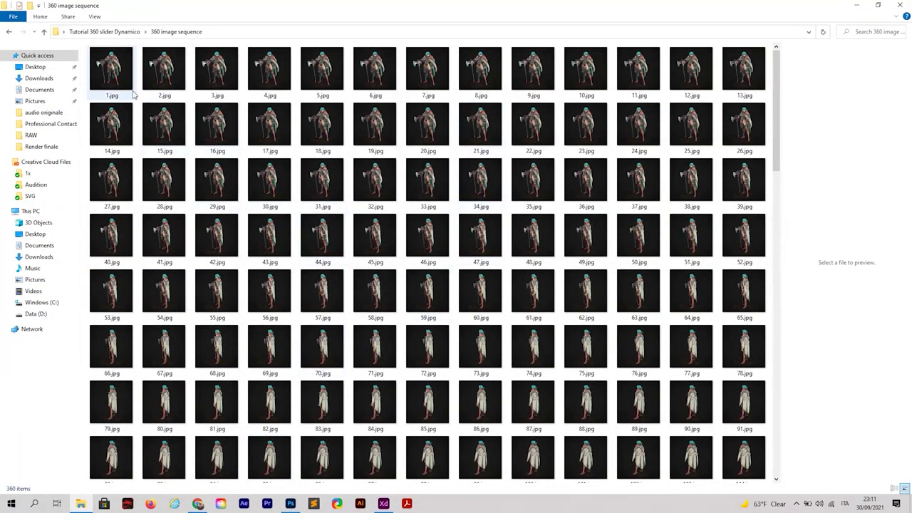
pyautogui.hotkey('ctrl', 'a')
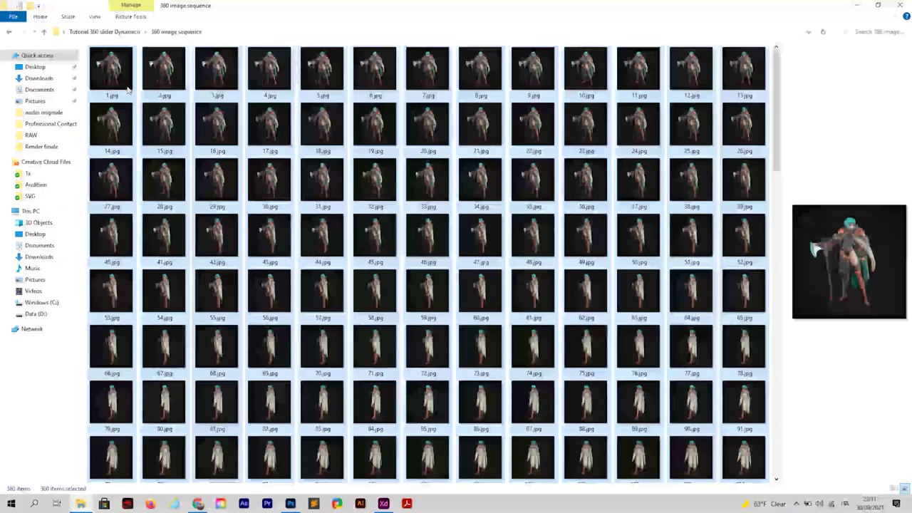
pyautogui.scroll(-2, 370, 238)
pyautogui.scroll(-10, 371, 239)
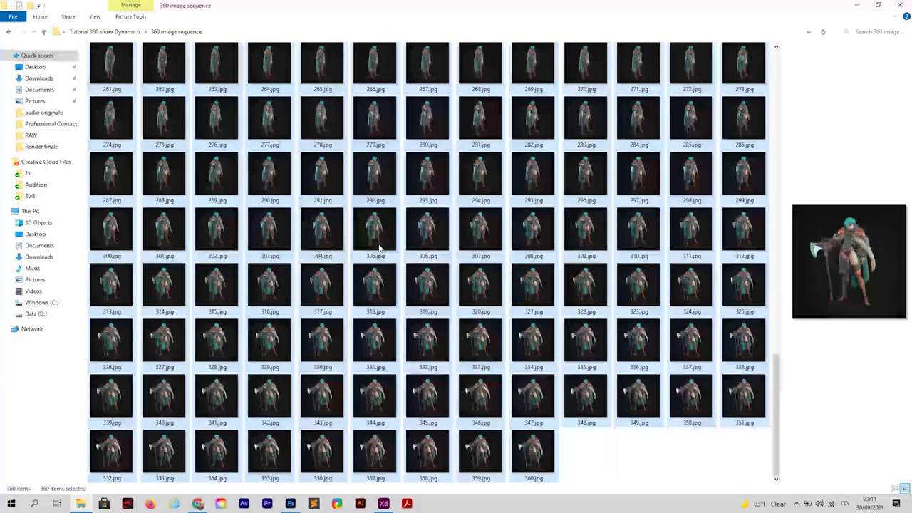
pyautogui.rightClick(543, 450)
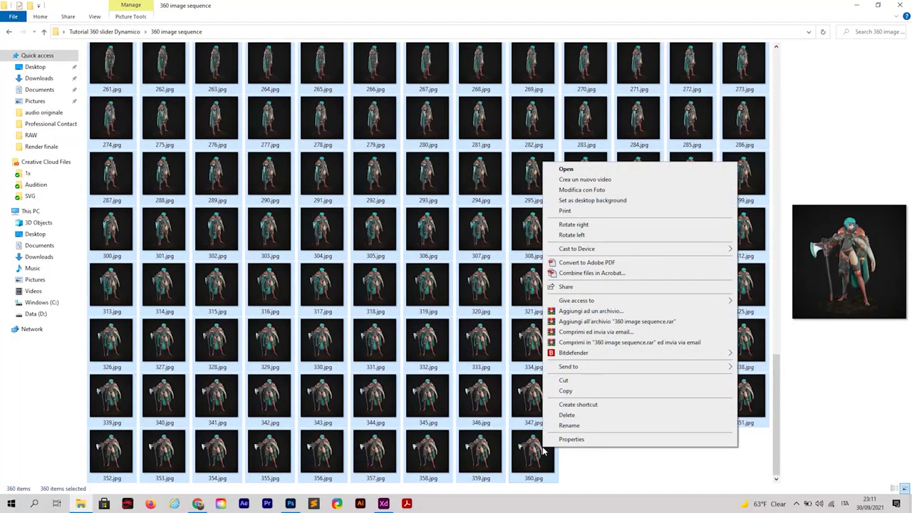
pyautogui.click(591, 311)
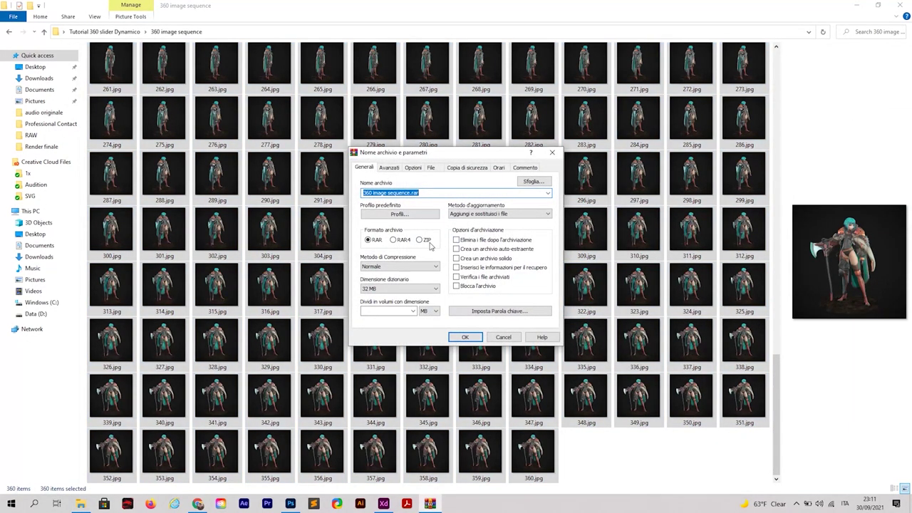
pyautogui.click(422, 242)
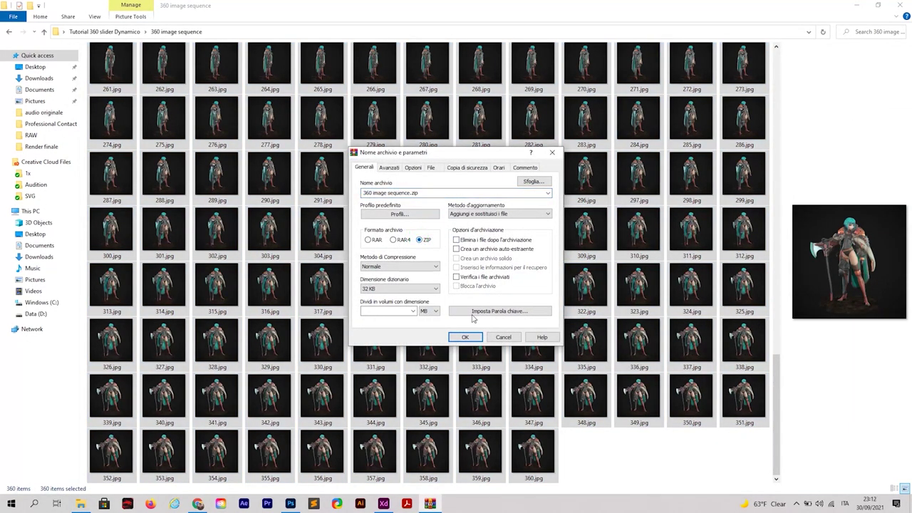
pyautogui.click(466, 337)
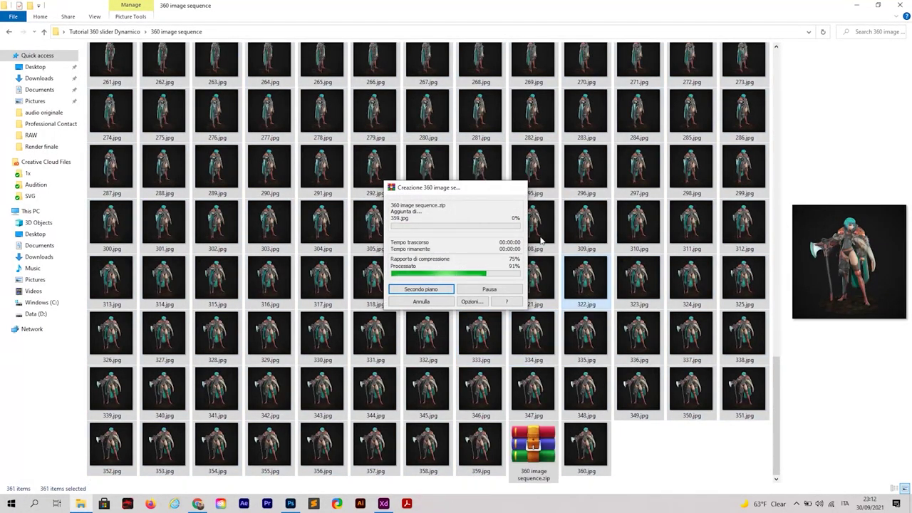
# Upload "360 image sequence.zip" from File Explorer into the threesixty-slider folder in SiteGround's File Manager and dismiss the upload notice.
pyautogui.click(533, 446)
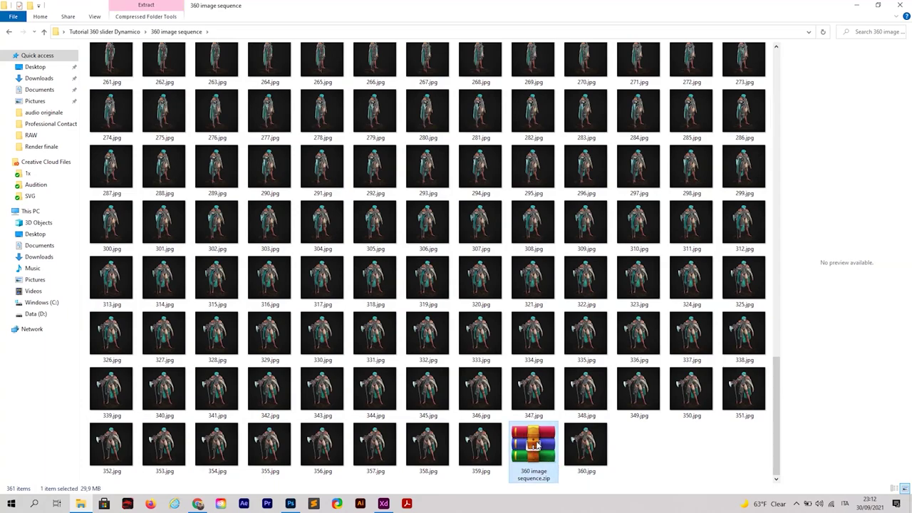
pyautogui.moveTo(538, 445); pyautogui.dragTo(370, 384)
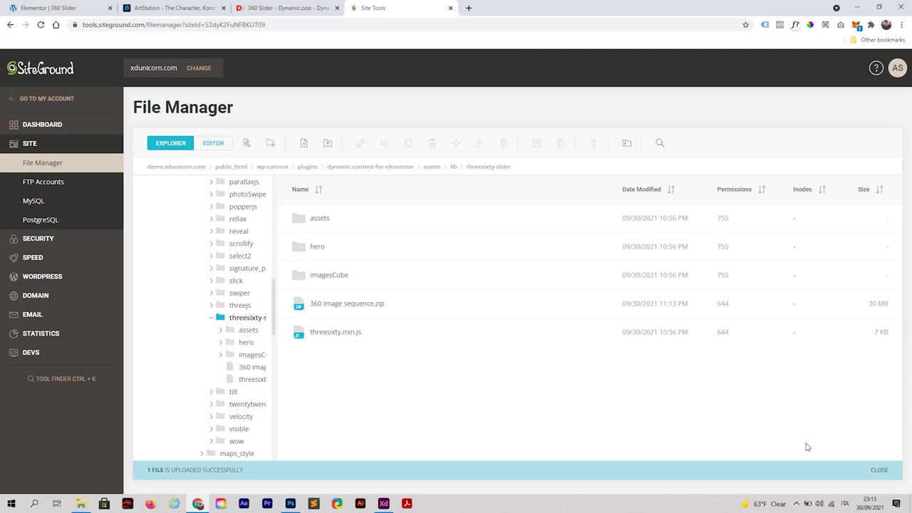
pyautogui.click(878, 468)
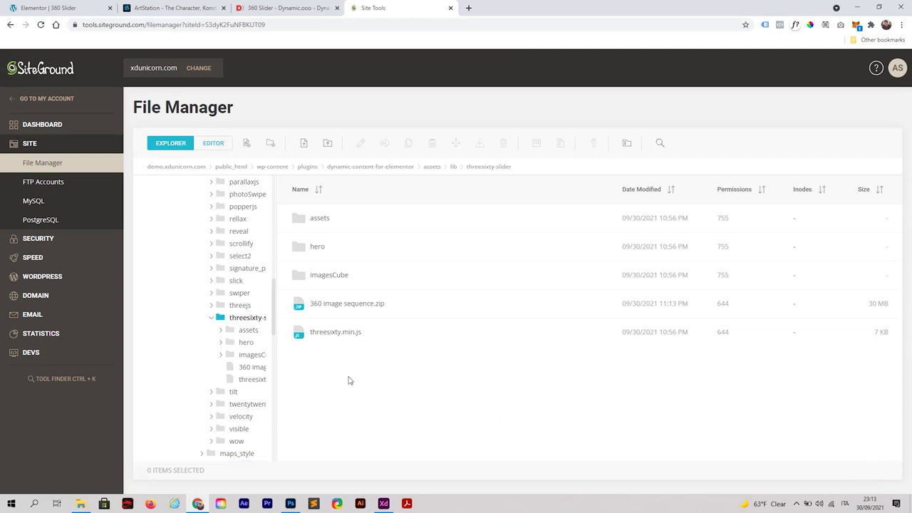
# Extract the archive "360 image sequence.zip" inside the threesixty-slider folder.
pyautogui.click(340, 307)
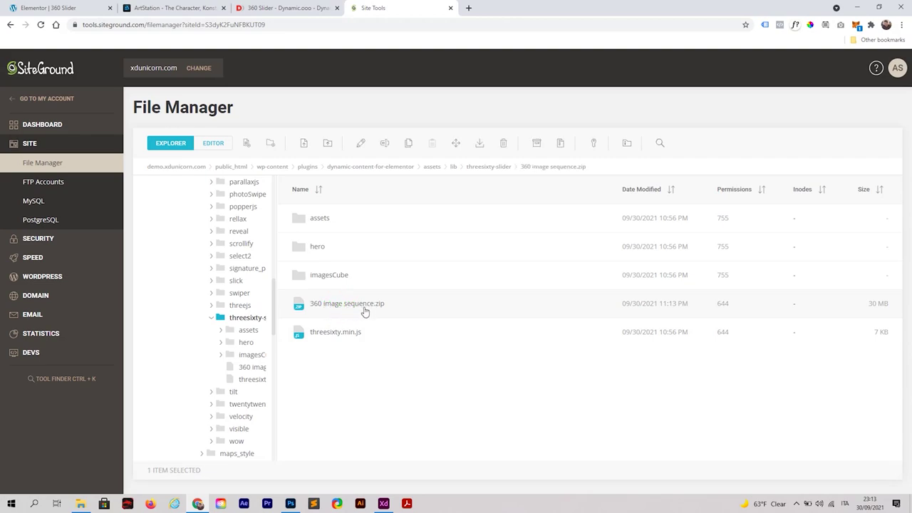
pyautogui.rightClick(345, 308)
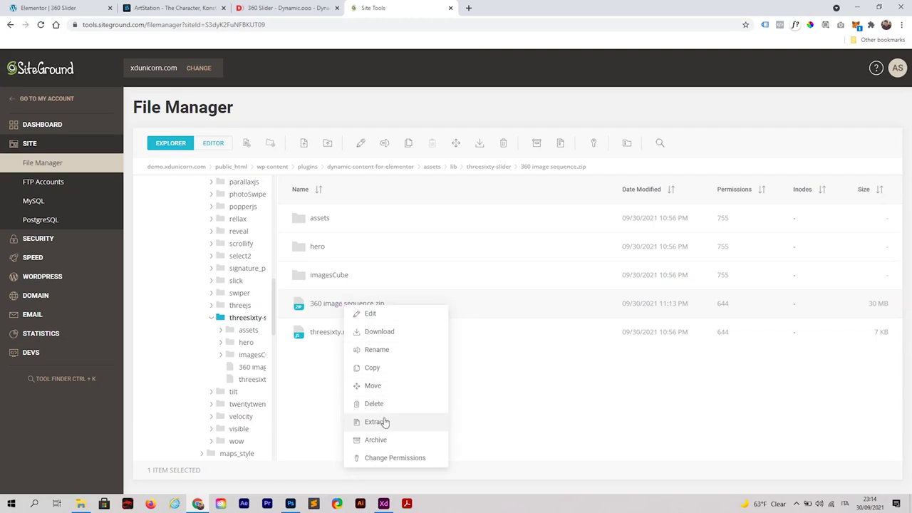
pyautogui.click(375, 422)
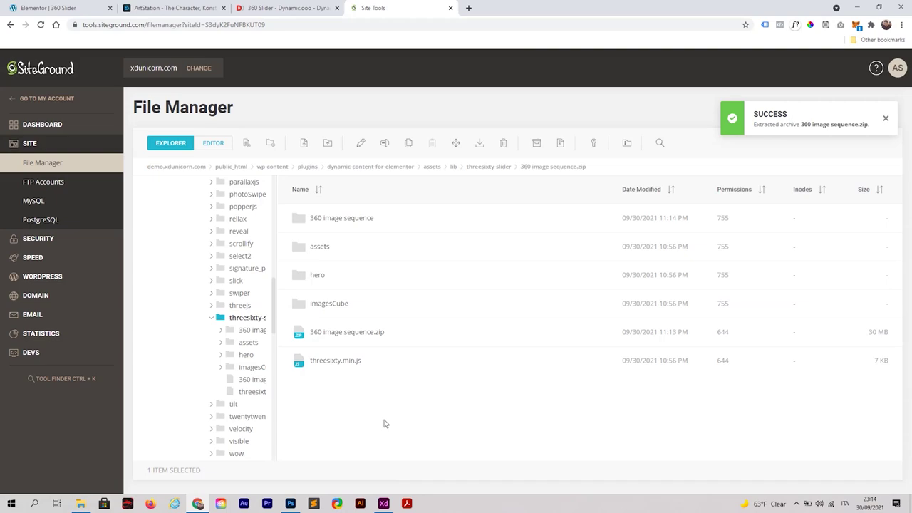
# Rename the extracted "360 image sequence" folder to "character".
pyautogui.rightClick(339, 220)
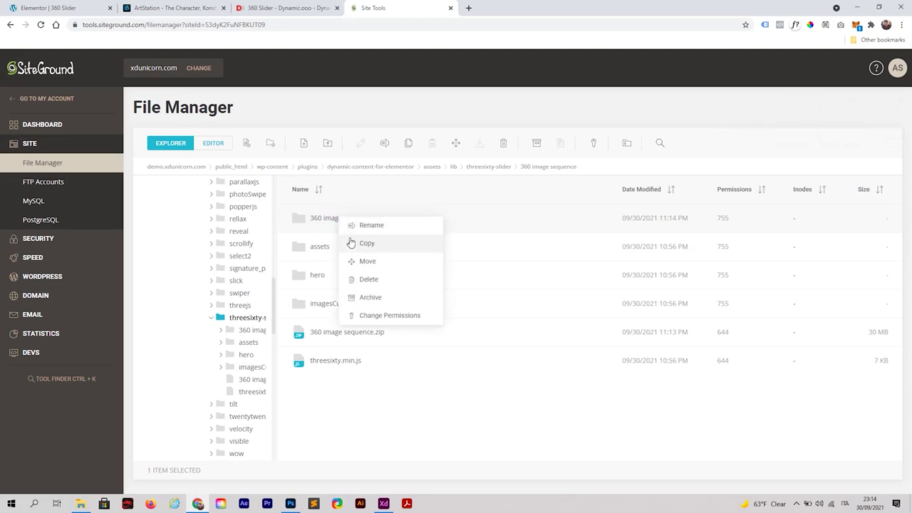
pyautogui.click(373, 226)
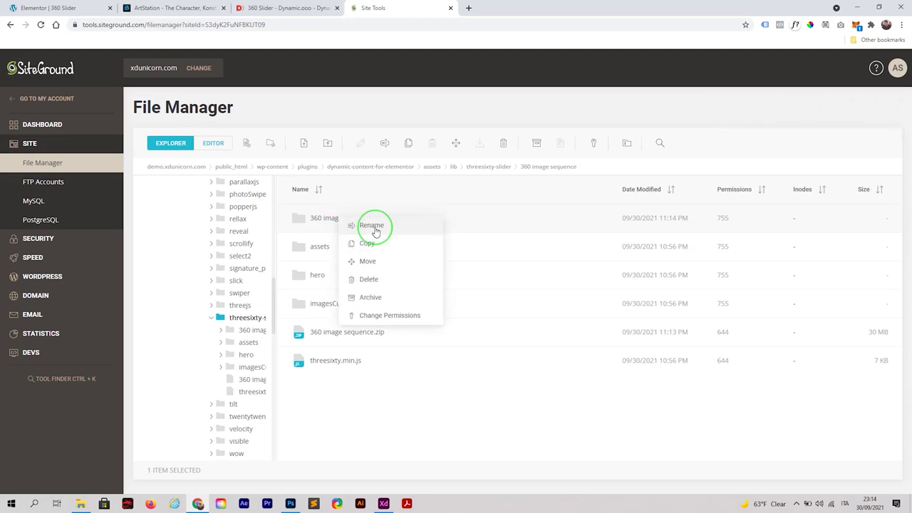
pyautogui.moveTo(443, 306); pyautogui.dragTo(377, 304)
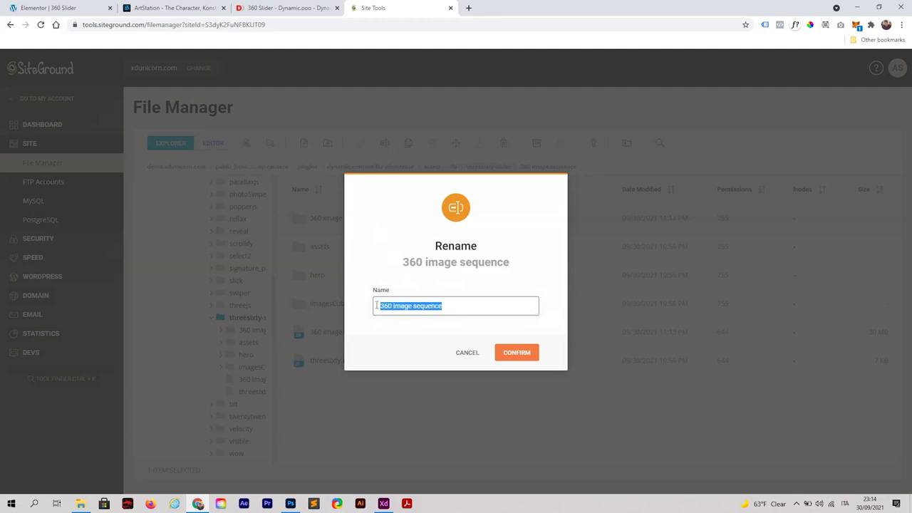
pyautogui.write('character')
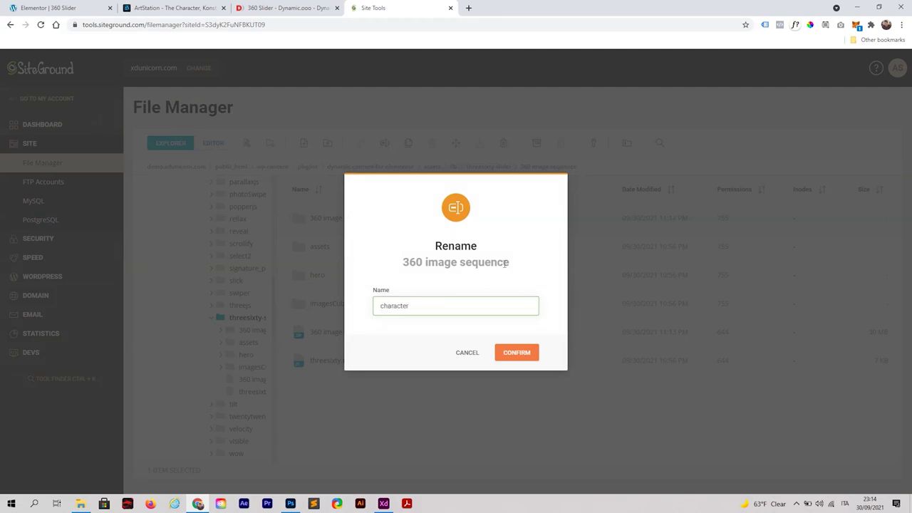
pyautogui.click(514, 352)
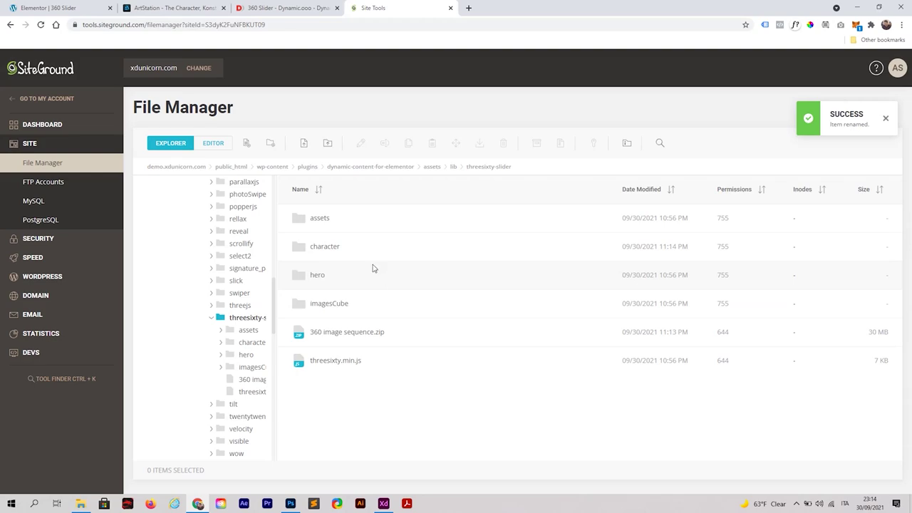
# Open the character folder and check the file names of the numbered JPG frames.
pyautogui.click(346, 246)
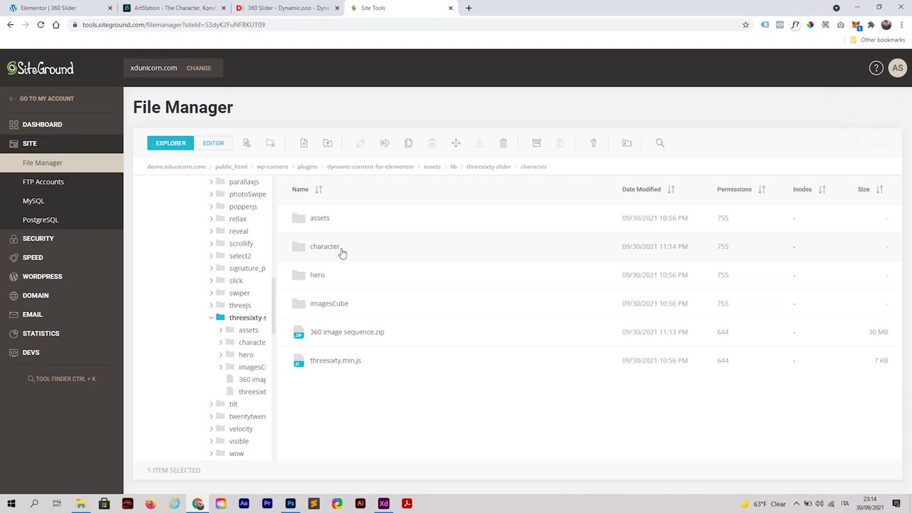
pyautogui.doubleClick(342, 248)
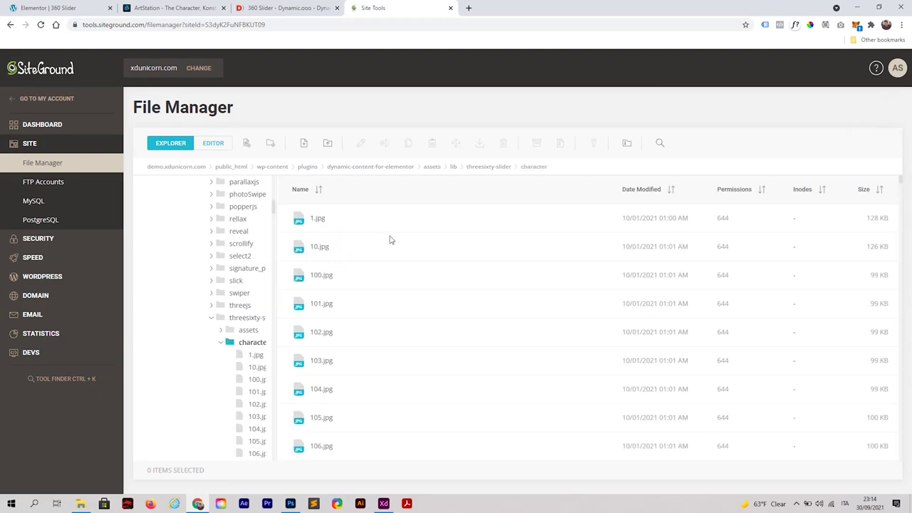
pyautogui.scroll(-3, 399, 261)
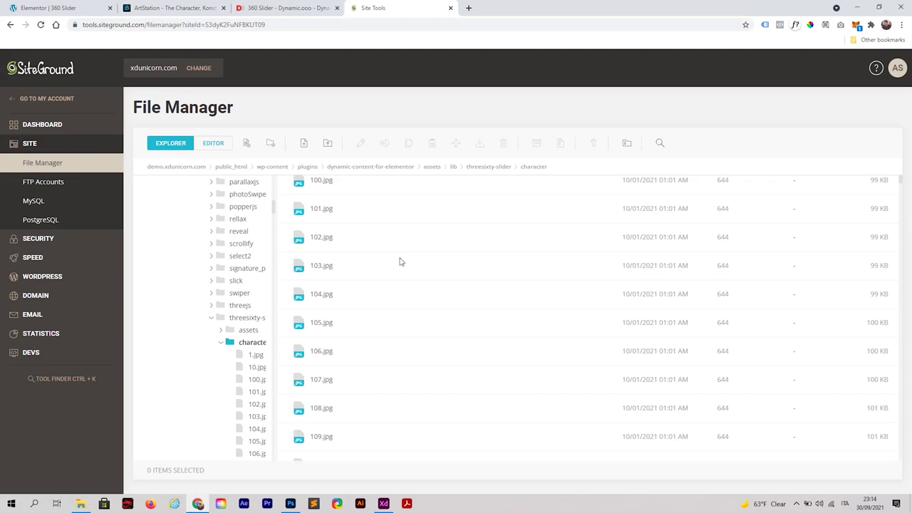
pyautogui.scroll(-3, 400, 262)
pyautogui.scroll(-3, 438, 305)
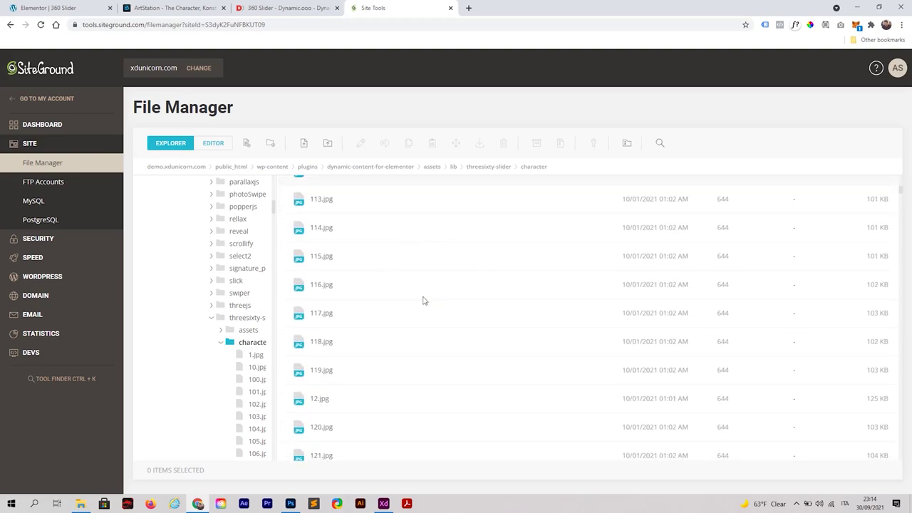
pyautogui.scroll(9, 442, 374)
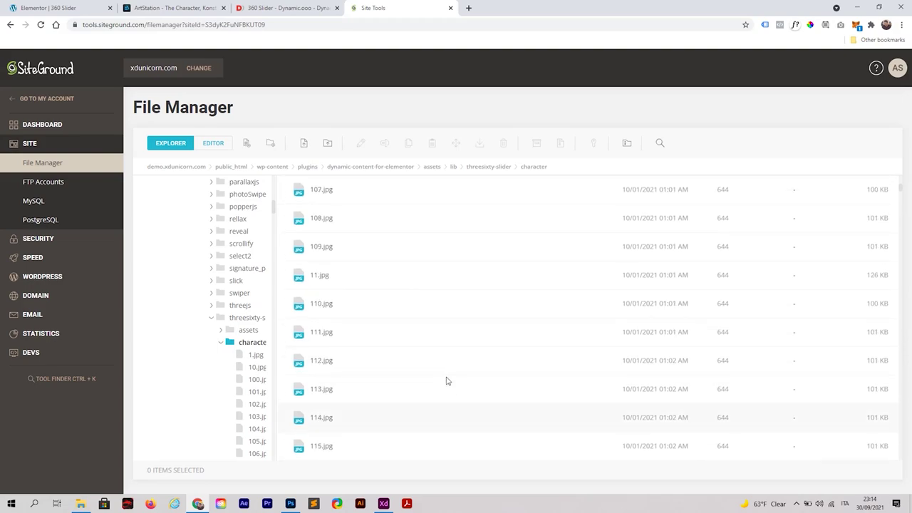
pyautogui.scroll(1, 447, 381)
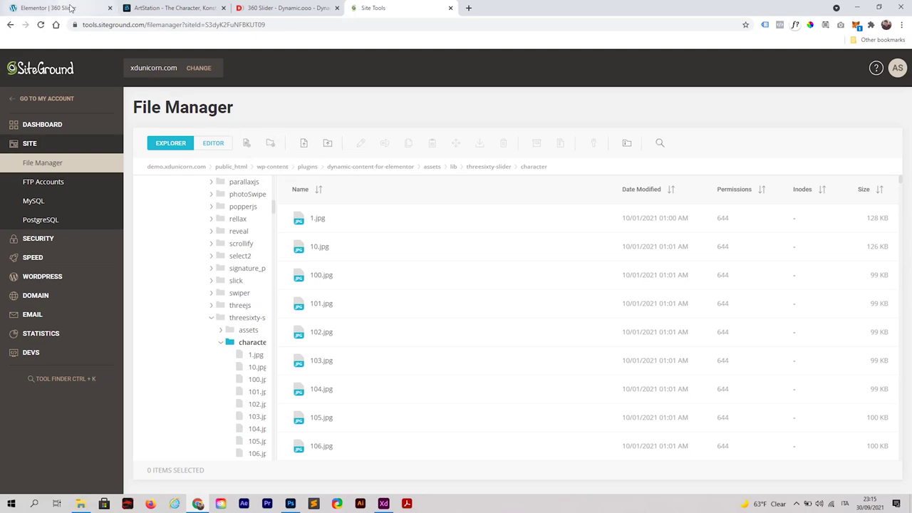
# Return to the Elementor page and change the 360 Slider's images path to end in threesixty-slider/character instead of the cube folder.
pyautogui.click(70, 7)
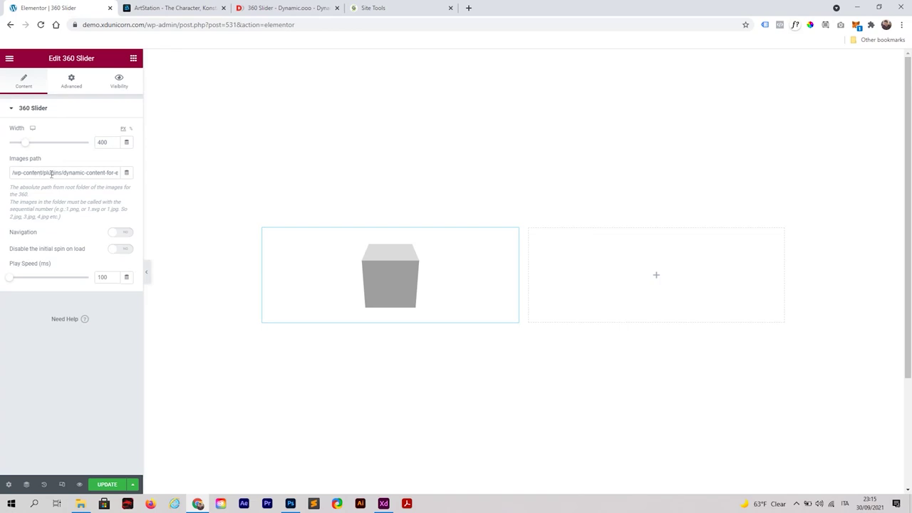
pyautogui.moveTo(59, 173); pyautogui.dragTo(123, 187)
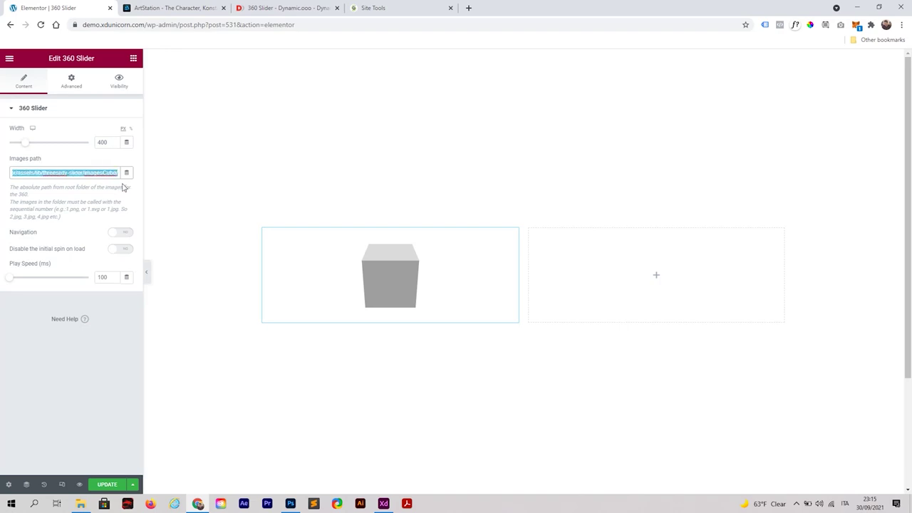
pyautogui.click(108, 179)
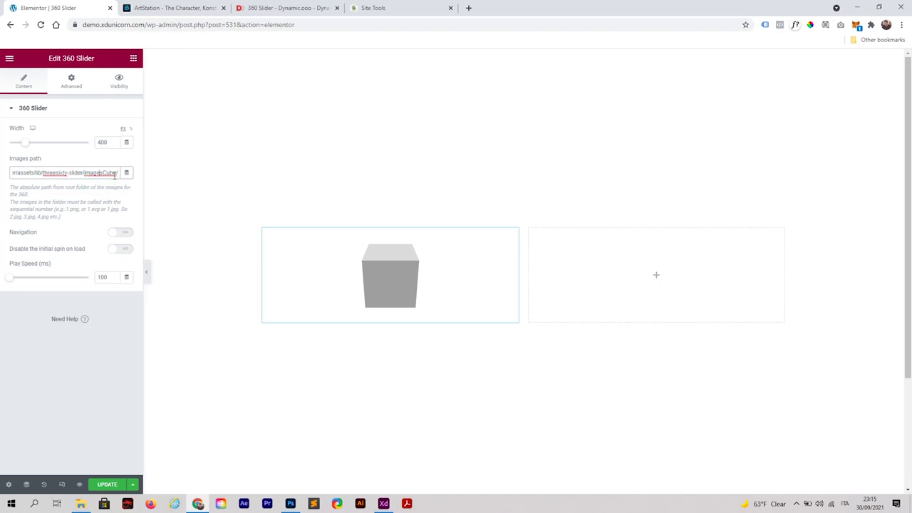
pyautogui.moveTo(117, 172); pyautogui.dragTo(96, 173)
pyautogui.write('character')
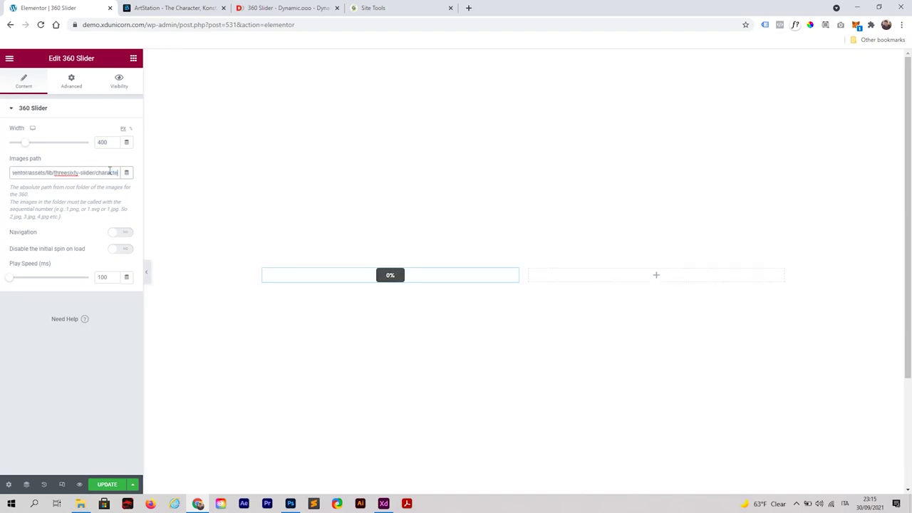
pyautogui.write('/')
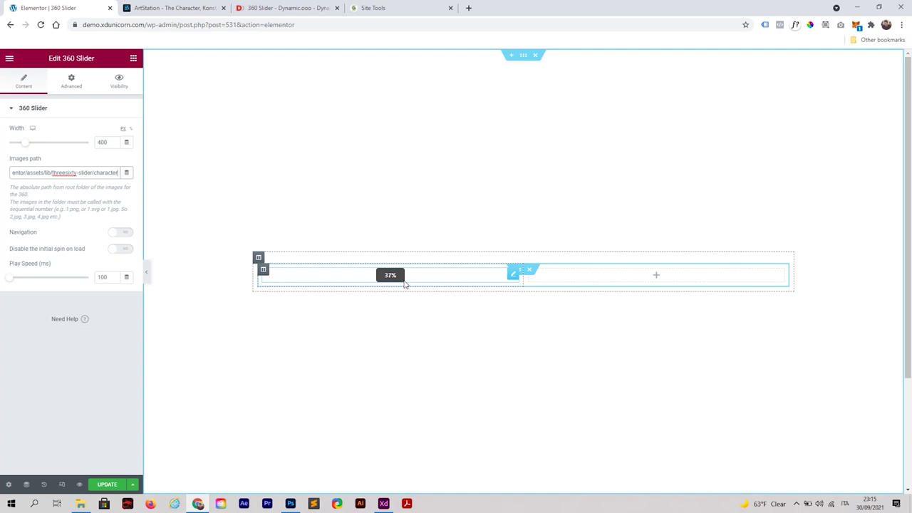
pyautogui.moveTo(405, 284); pyautogui.dragTo(402, 274)
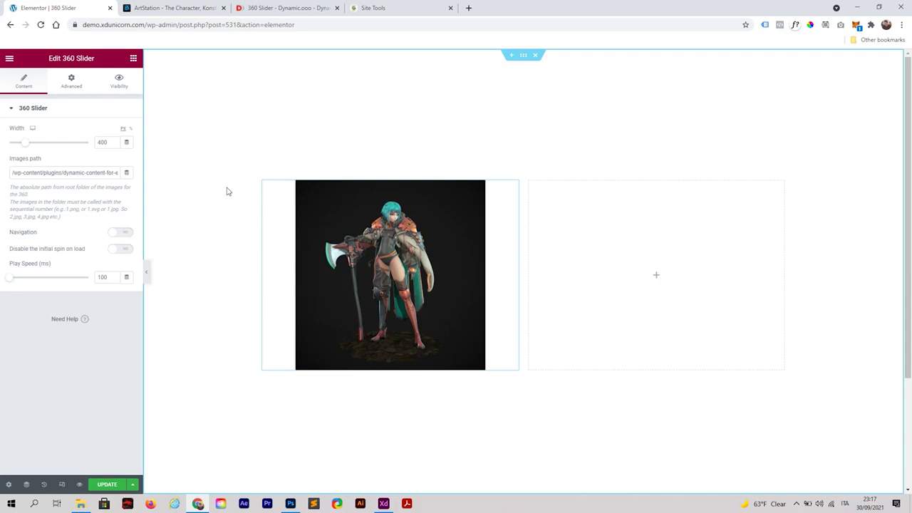
# Preview the page without the editing panel, rotate the character in the 360 slider, and restore the panel.
pyautogui.click(148, 273)
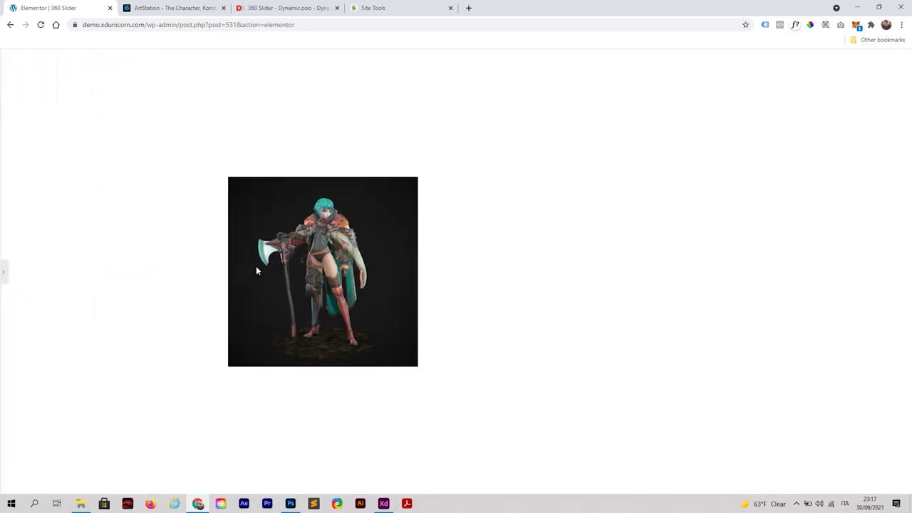
pyautogui.click(301, 269)
pyautogui.moveTo(302, 268); pyautogui.dragTo(137, 250)
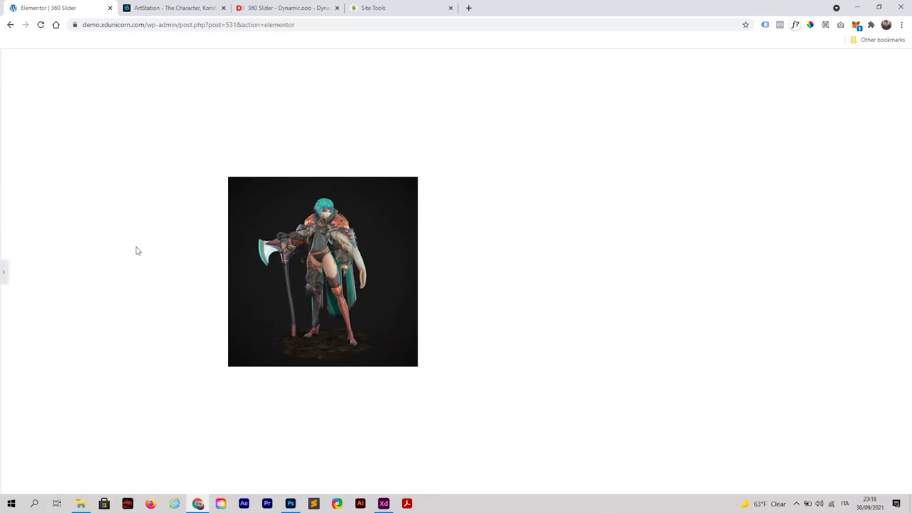
pyautogui.click(4, 272)
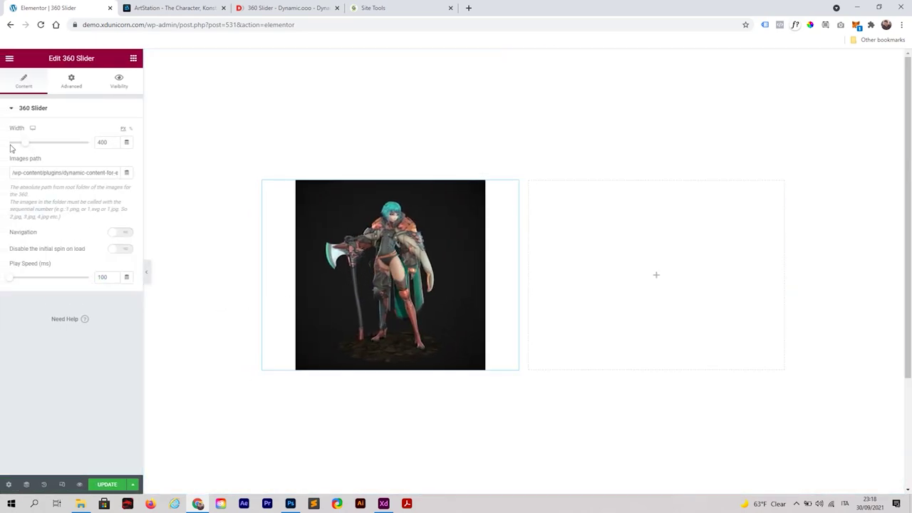
# Set the 360 Slider's width to 1000.
pyautogui.click(29, 143)
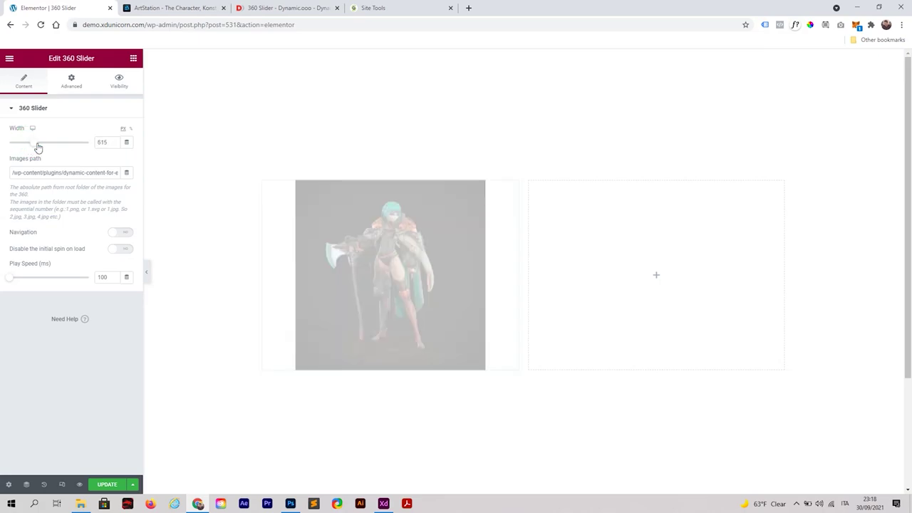
pyautogui.doubleClick(102, 142)
pyautogui.write('1000')
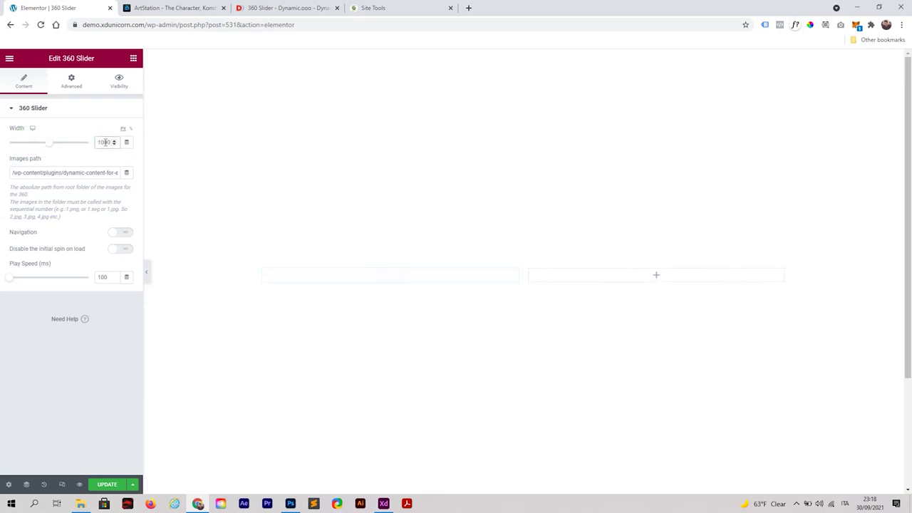
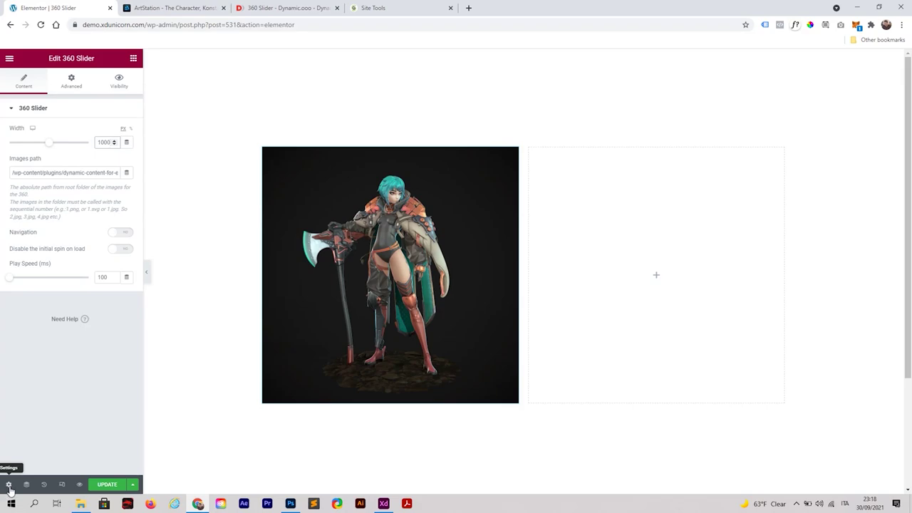
# In the page settings, give the body a solid background in the copied dark navy color.
pyautogui.click(8, 486)
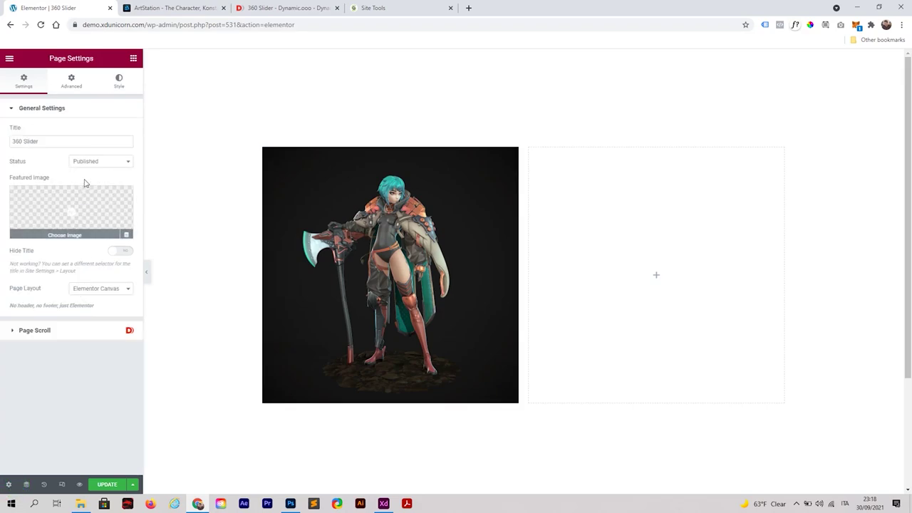
pyautogui.click(120, 80)
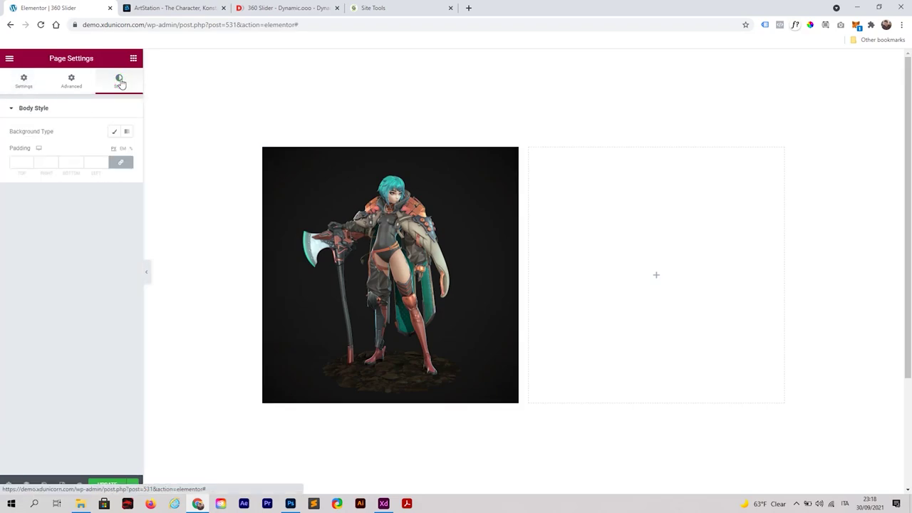
pyautogui.click(112, 133)
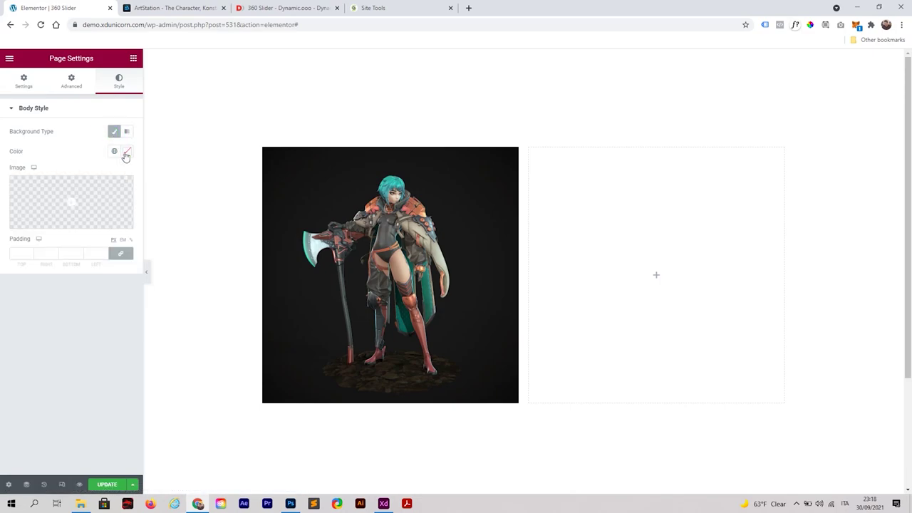
pyautogui.click(126, 152)
pyautogui.hotkey('ctrl', 'v')
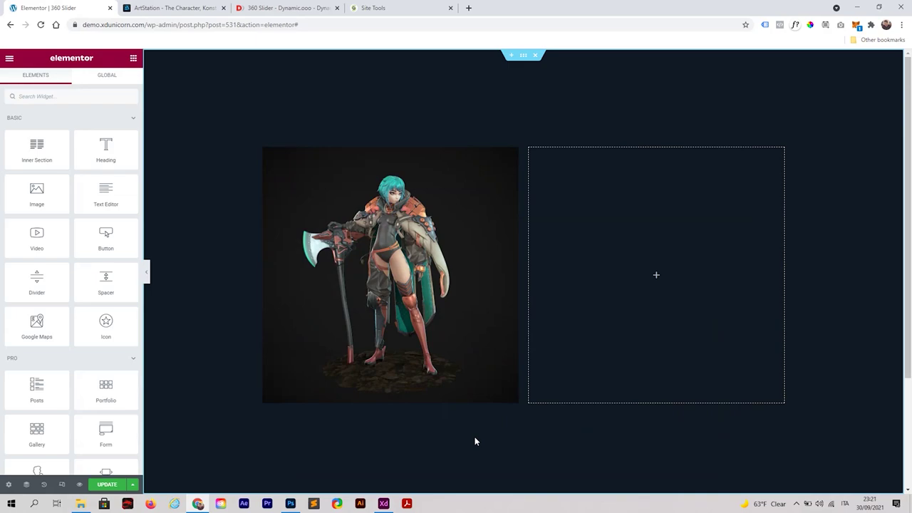
# Switch to Adobe XD to examine the character page mockup's layout and text blocks, and return to the Elementor page.
pyautogui.click(384, 503)
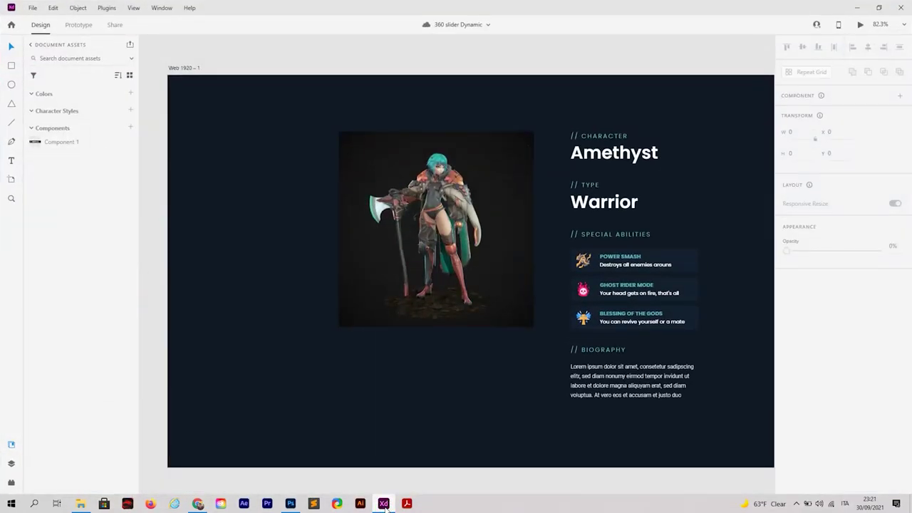
pyautogui.scroll(2, 724, 180)
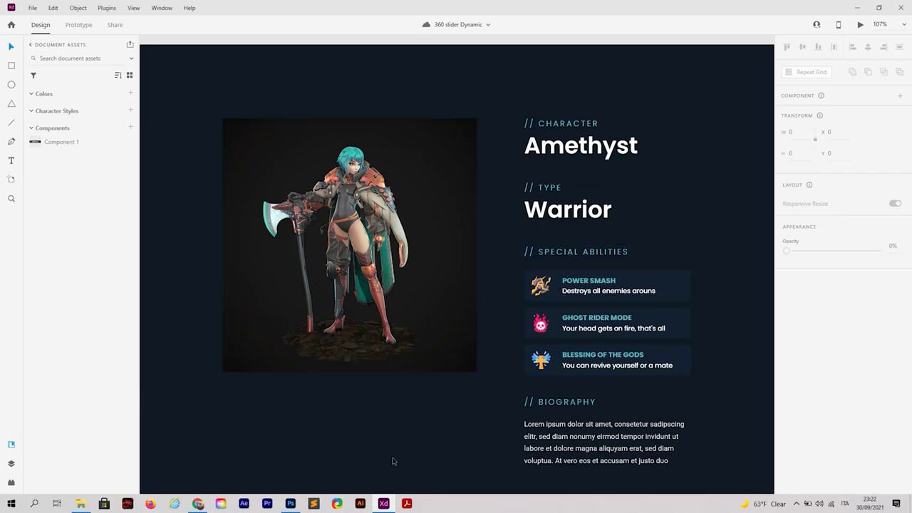
pyautogui.click(383, 503)
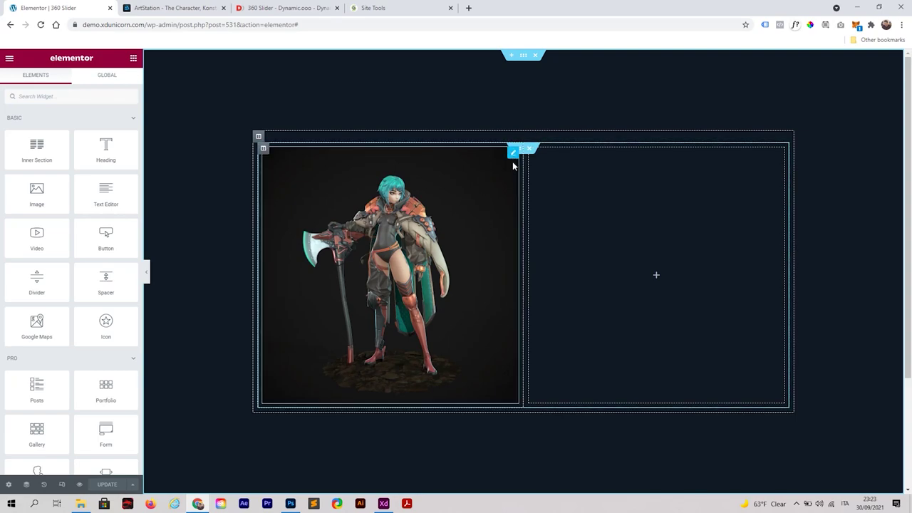
pyautogui.rightClick(513, 157)
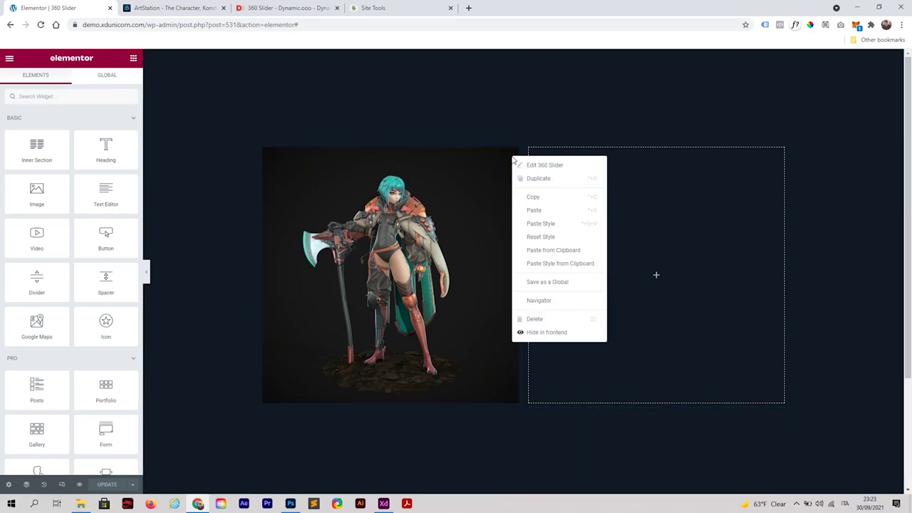
pyautogui.click(538, 205)
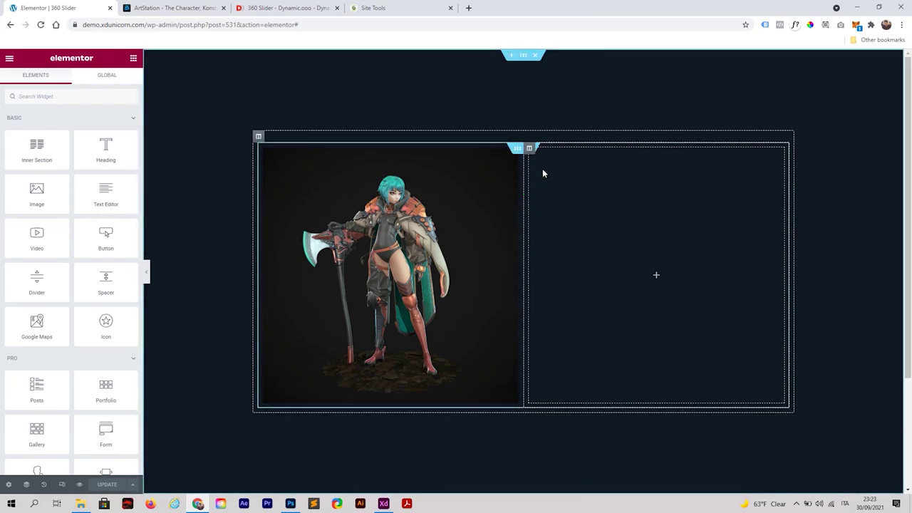
# Replace the inner section with two main columns by duplicating the emptied column, and paste the copied 360 Slider into the left one.
pyautogui.click(526, 150)
pyautogui.press('Delete')
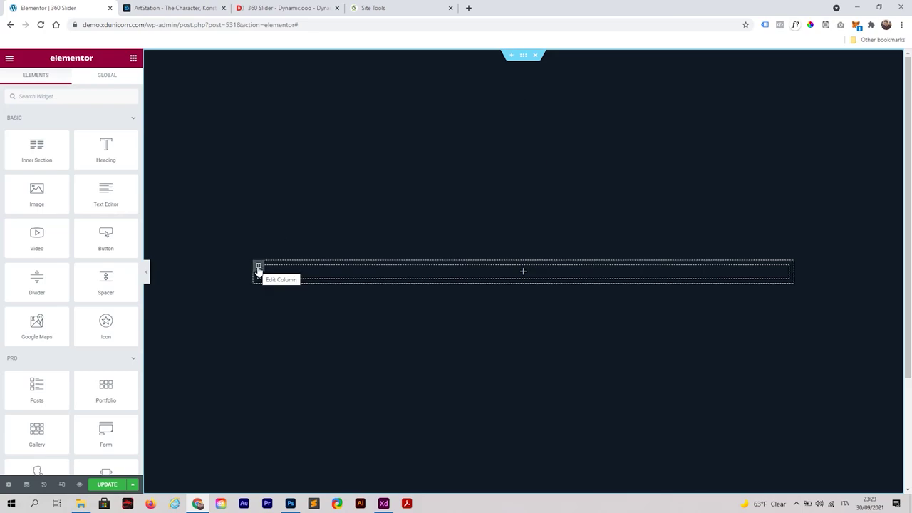
pyautogui.rightClick(259, 271)
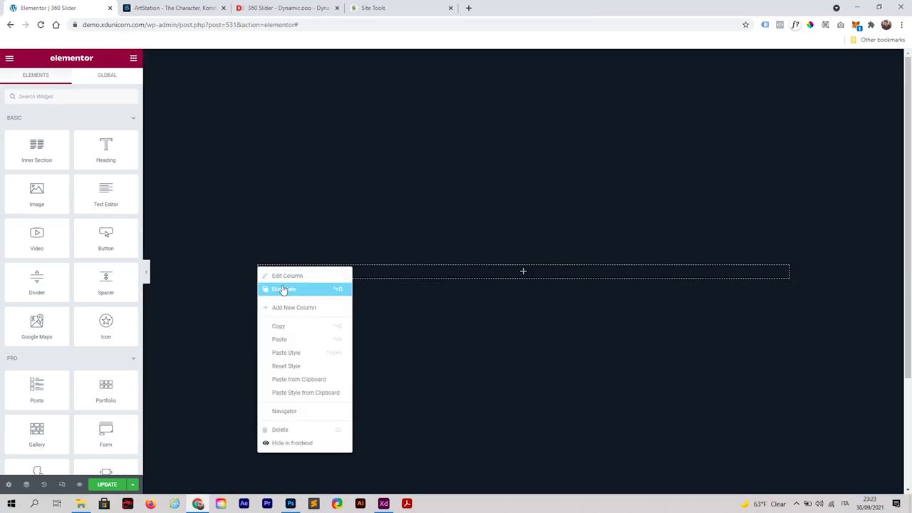
pyautogui.click(283, 290)
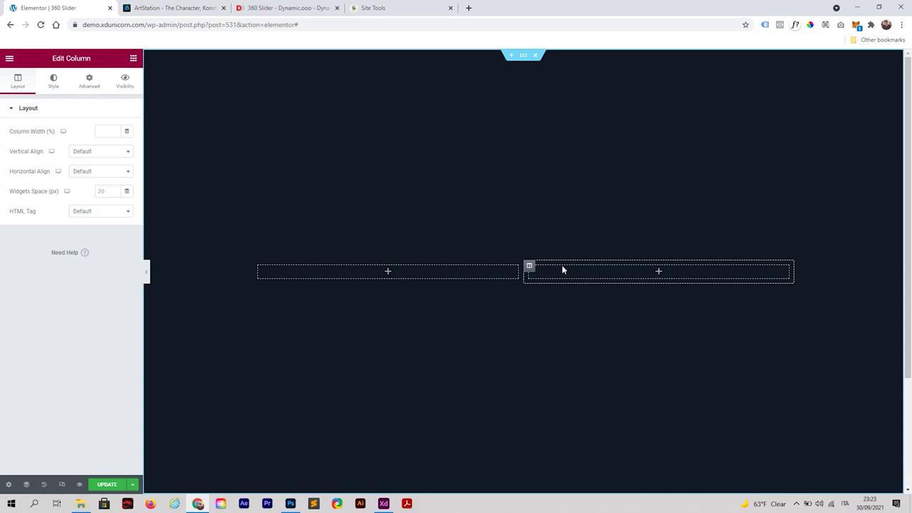
pyautogui.rightClick(338, 271)
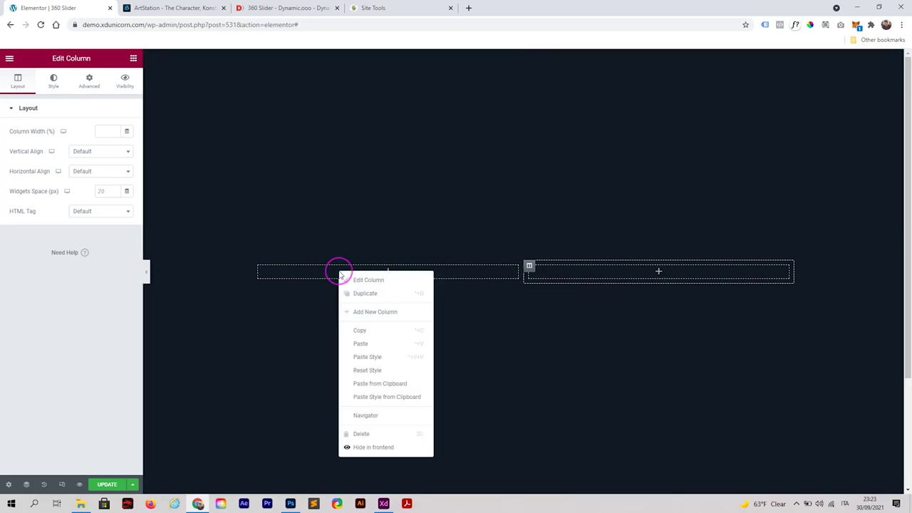
pyautogui.click(378, 344)
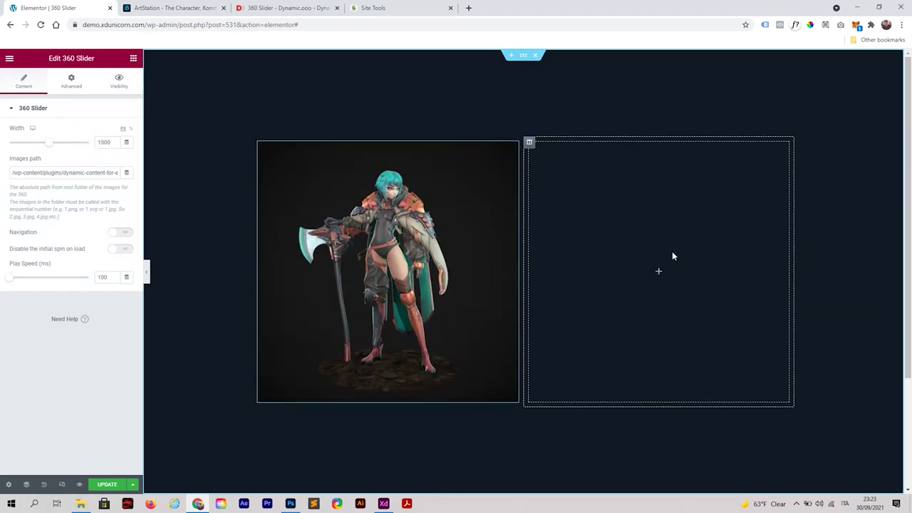
# Add an inner section to the empty right column and delete its second column.
pyautogui.click(133, 59)
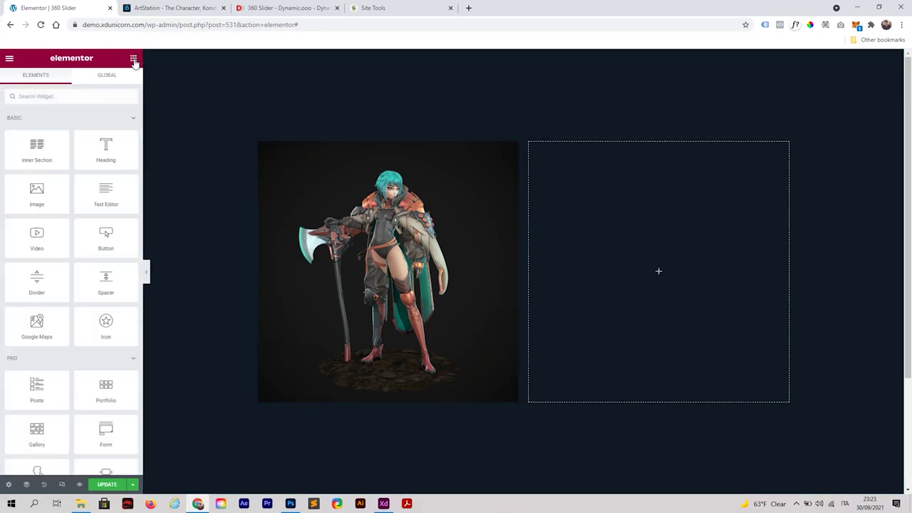
pyautogui.moveTo(40, 147); pyautogui.dragTo(629, 231)
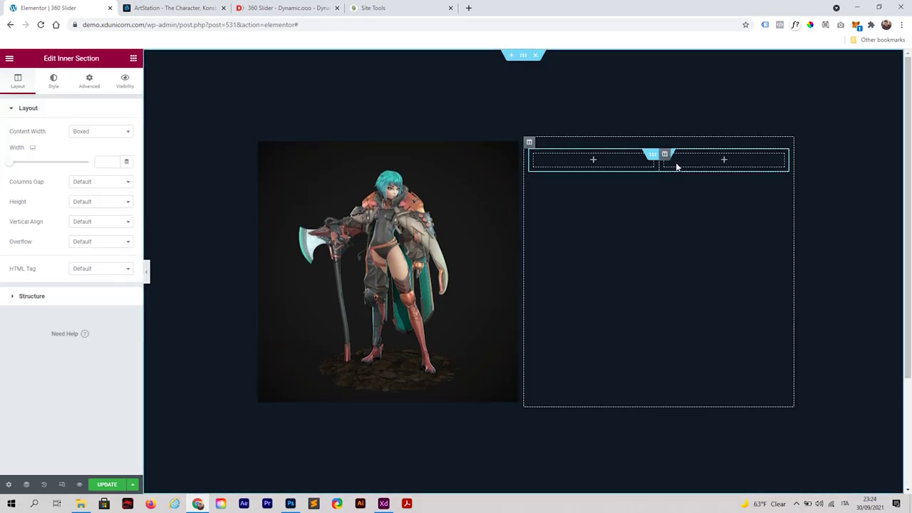
pyautogui.rightClick(665, 156)
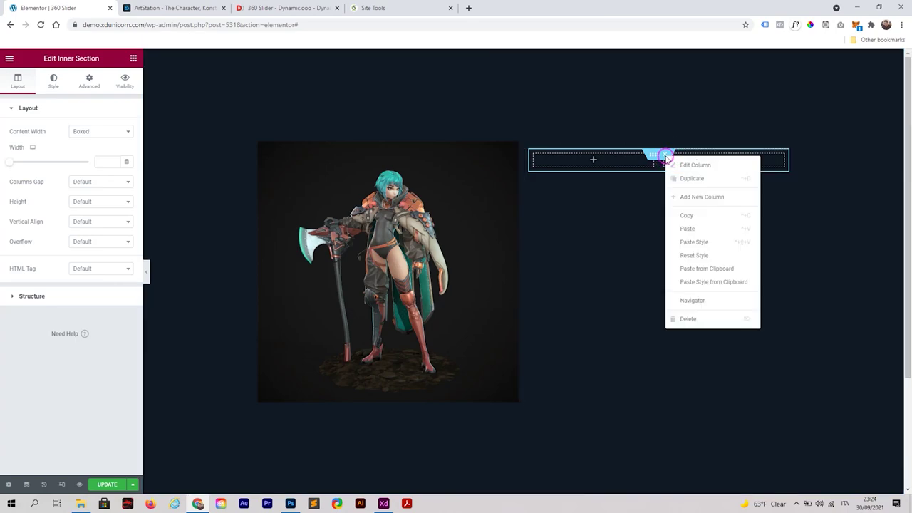
pyautogui.click(707, 318)
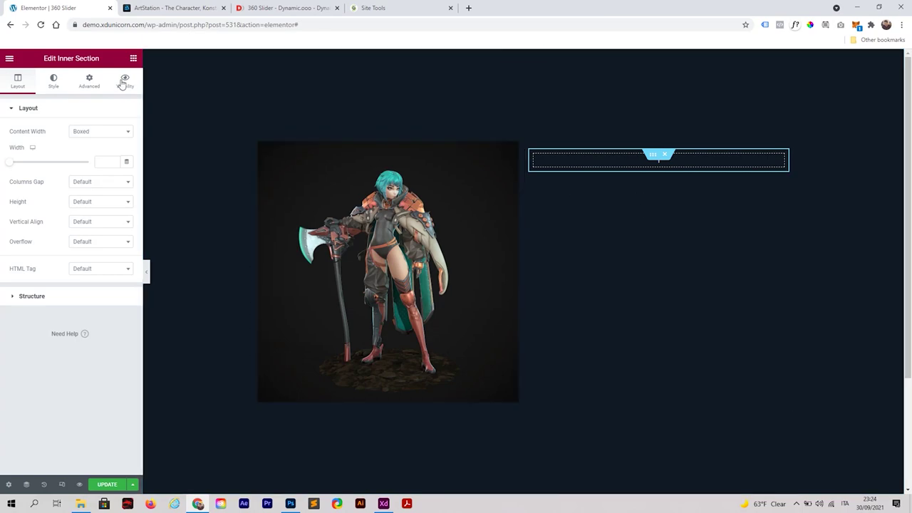
# Add a Heading widget inside the inner section with the title "// Character".
pyautogui.click(132, 59)
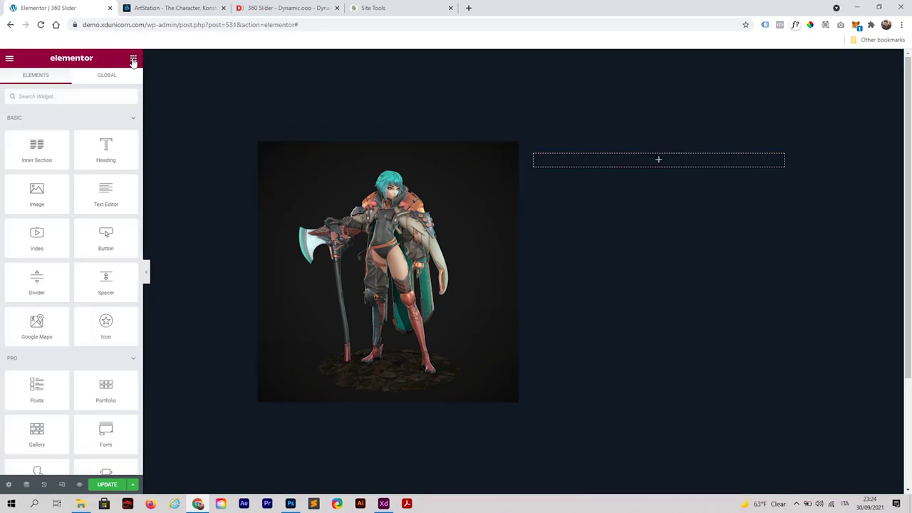
pyautogui.moveTo(105, 150); pyautogui.dragTo(595, 159)
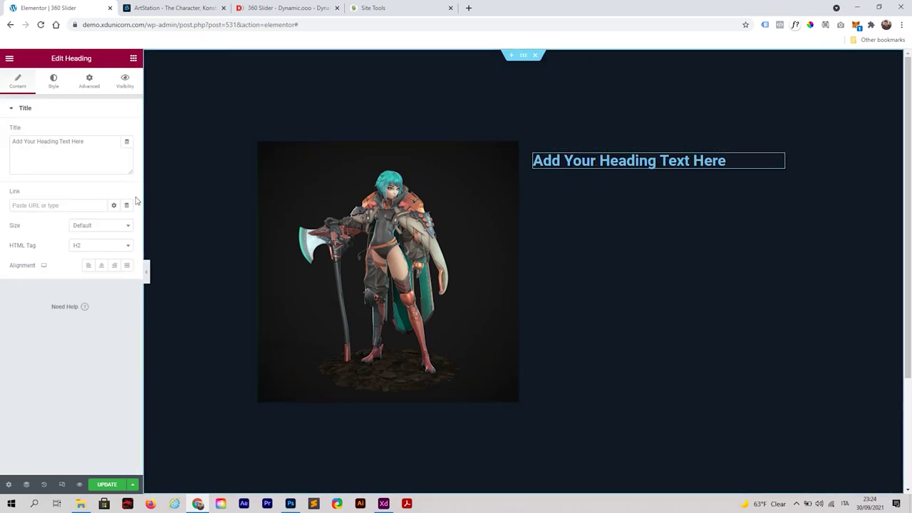
pyautogui.tripleClick(87, 146)
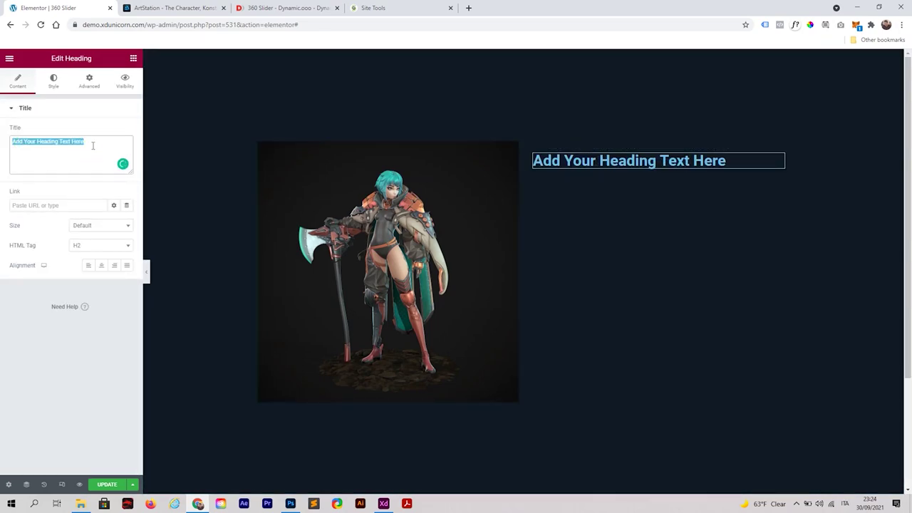
pyautogui.write('// Character')
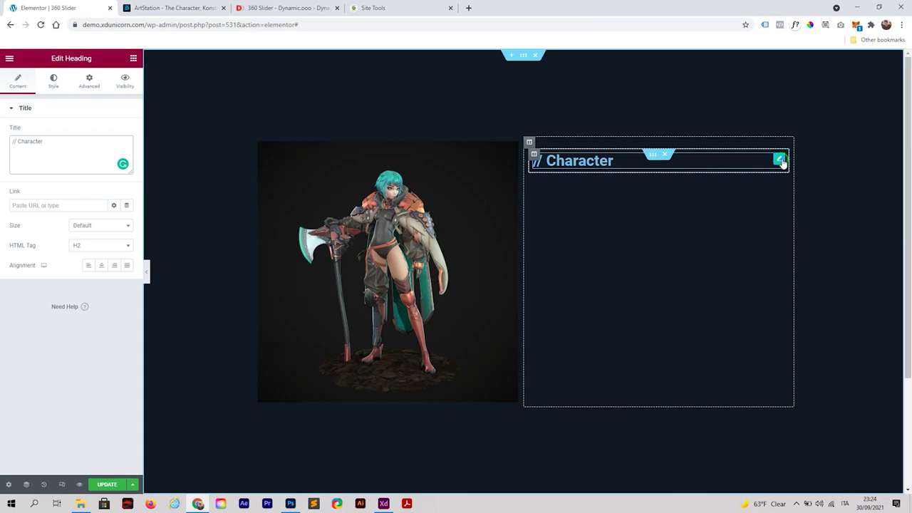
# Set the "// Character" heading's typography to Poppins, size 24 px, weight 400.
pyautogui.click(53, 82)
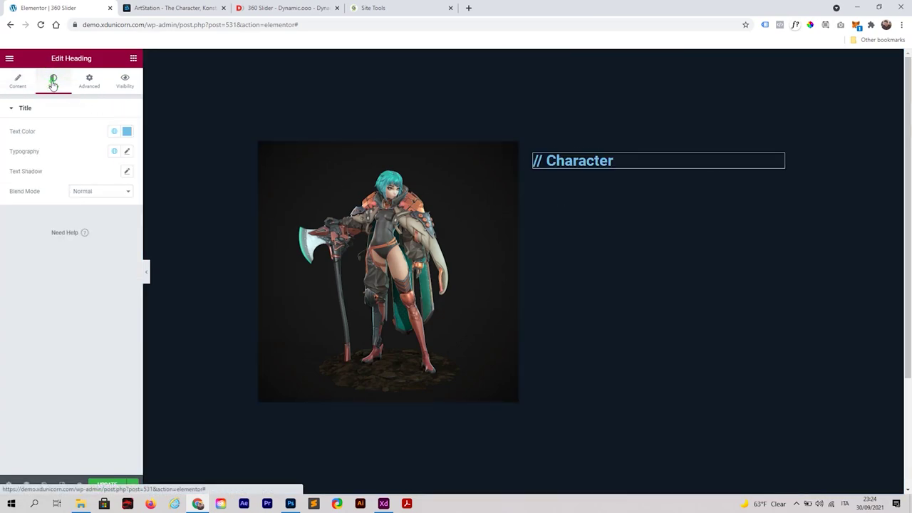
pyautogui.click(127, 151)
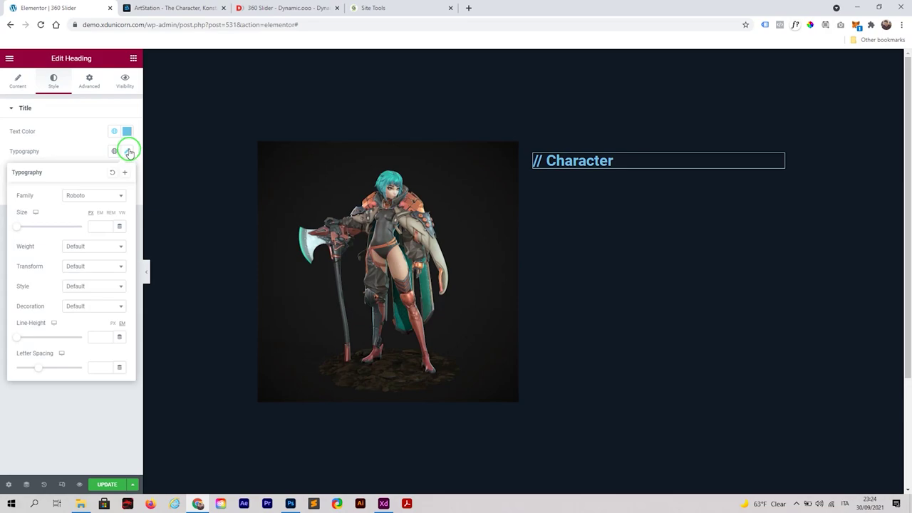
pyautogui.click(82, 199)
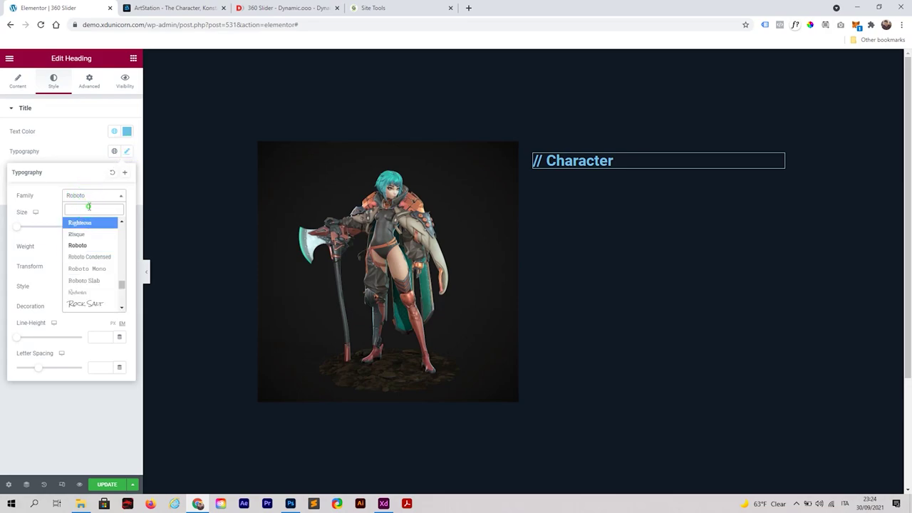
pyautogui.write('popp')
pyautogui.press('Return')
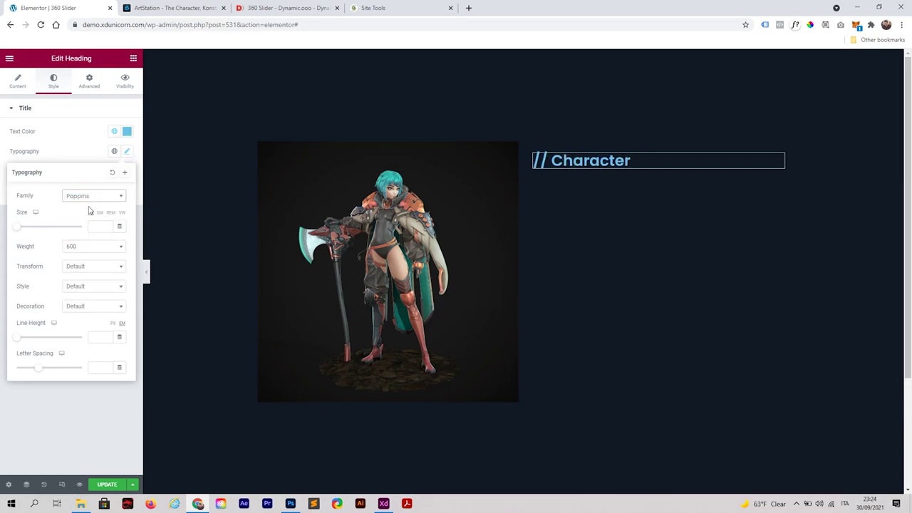
pyautogui.moveTo(19, 226); pyautogui.dragTo(25, 237)
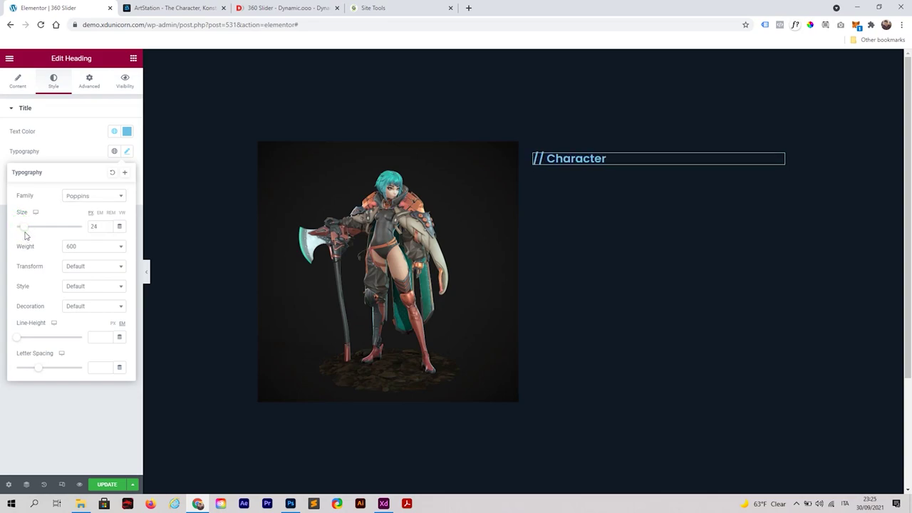
pyautogui.click(81, 247)
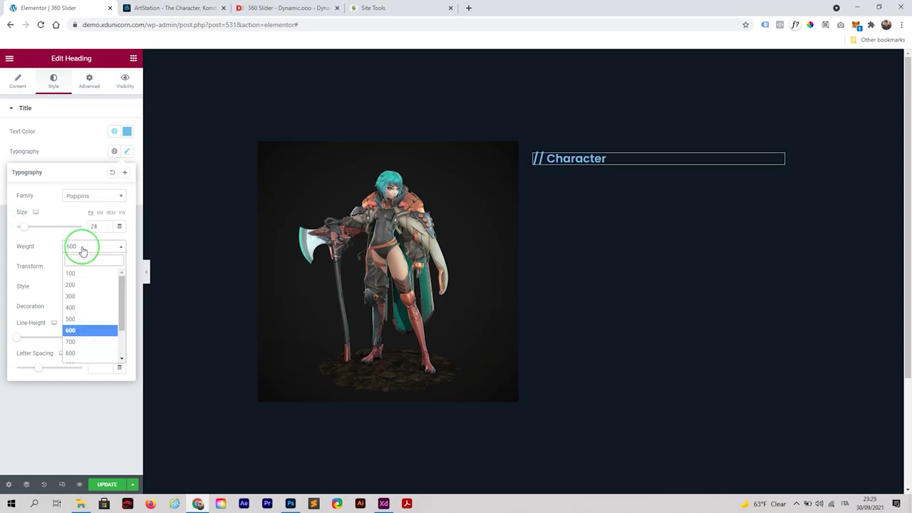
pyautogui.click(90, 307)
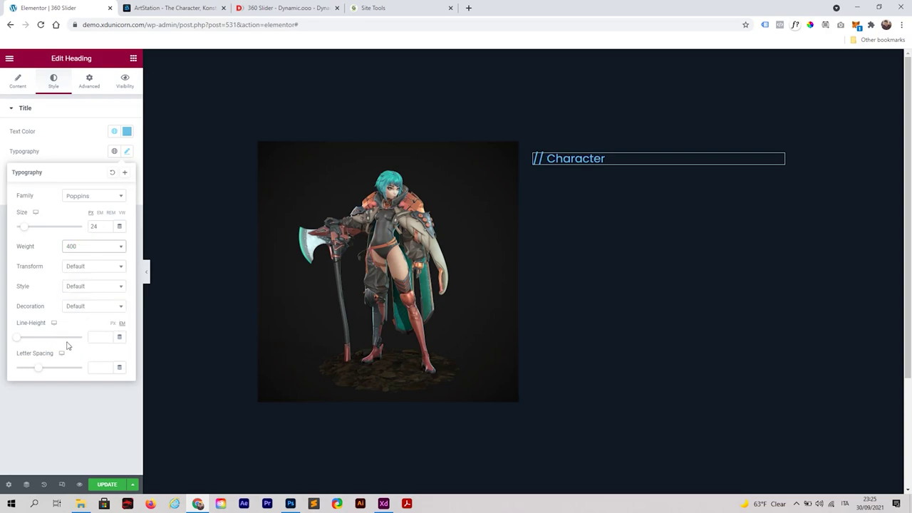
# Make the "// Character" heading uppercase with 2.5 letter spacing and an 18 px size.
pyautogui.click(80, 271)
pyautogui.click(89, 306)
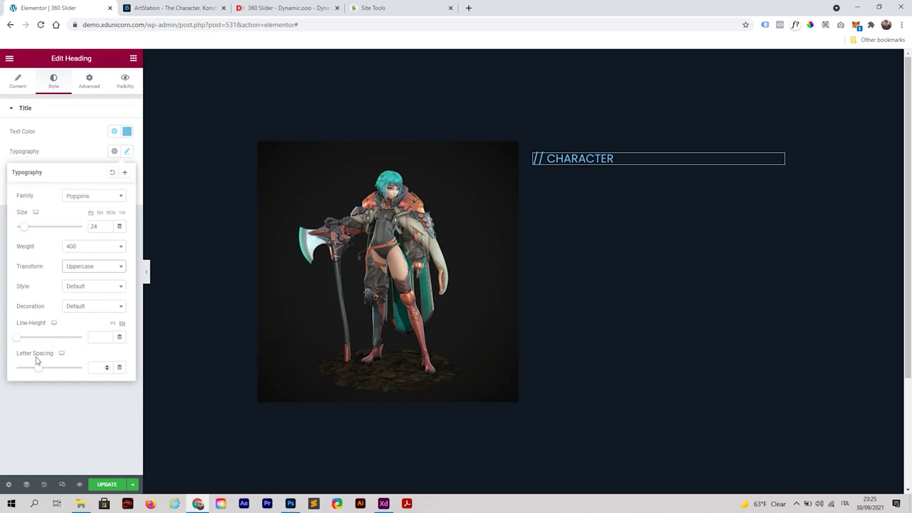
pyautogui.moveTo(39, 368); pyautogui.dragTo(48, 369)
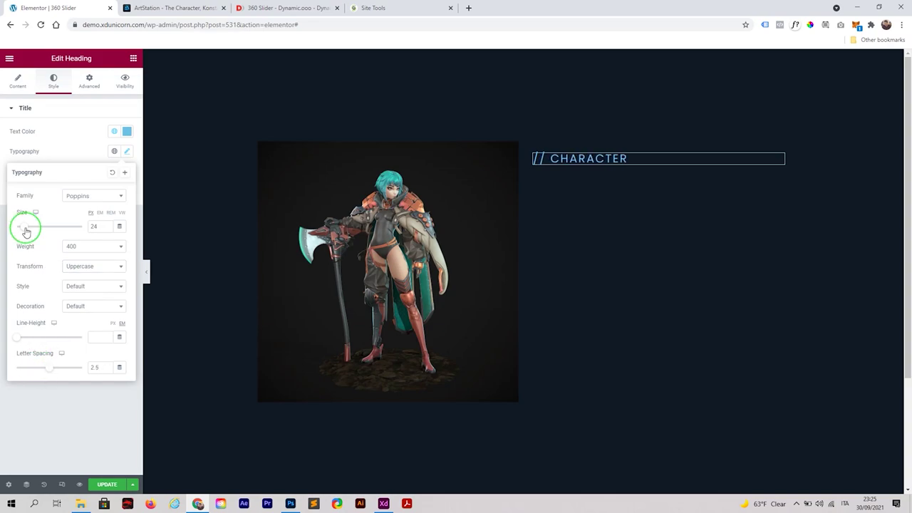
pyautogui.moveTo(25, 229); pyautogui.dragTo(24, 230)
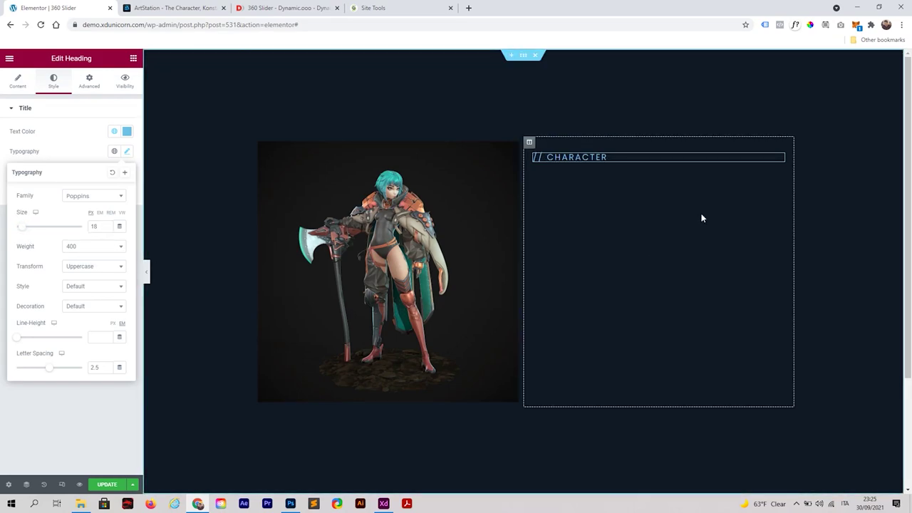
# Duplicate the "// Character" heading and set the copy's text color to white, #FFFFFF.
pyautogui.rightClick(778, 162)
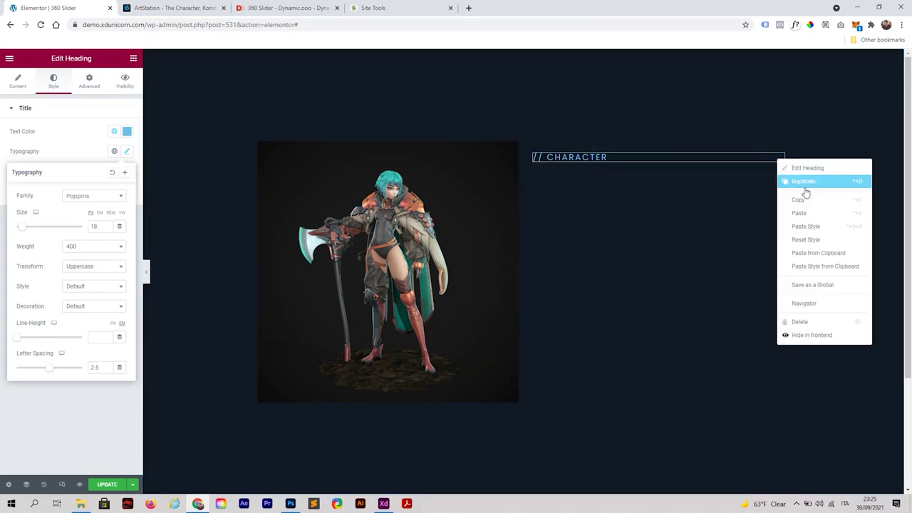
pyautogui.click(804, 184)
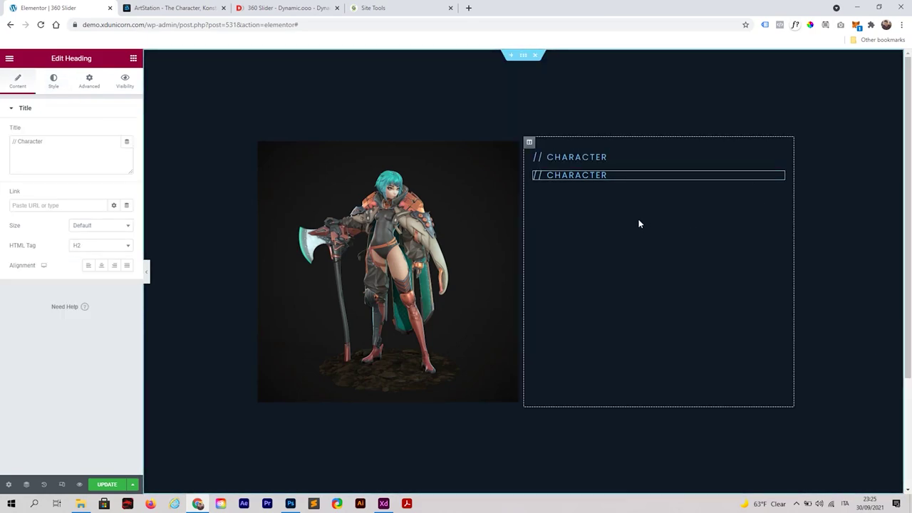
pyautogui.click(54, 81)
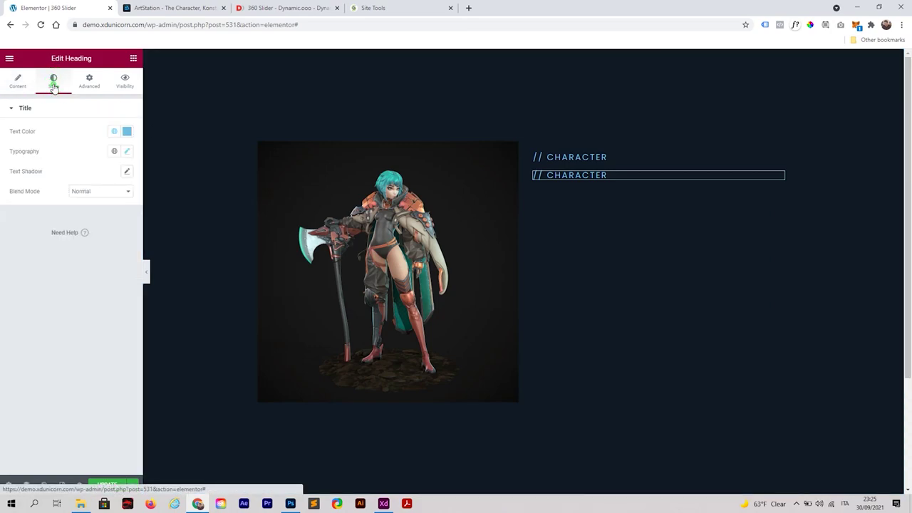
pyautogui.click(126, 131)
pyautogui.moveTo(92, 218); pyautogui.dragTo(2, 145)
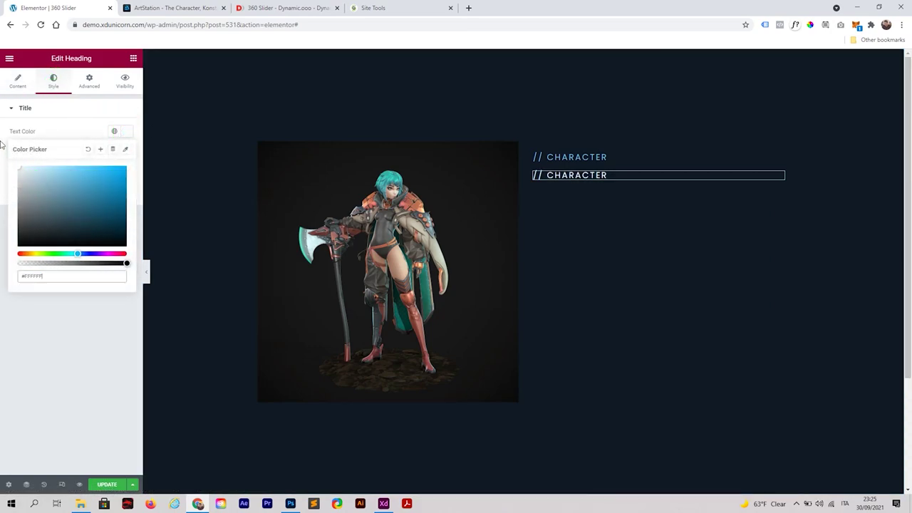
pyautogui.click(97, 142)
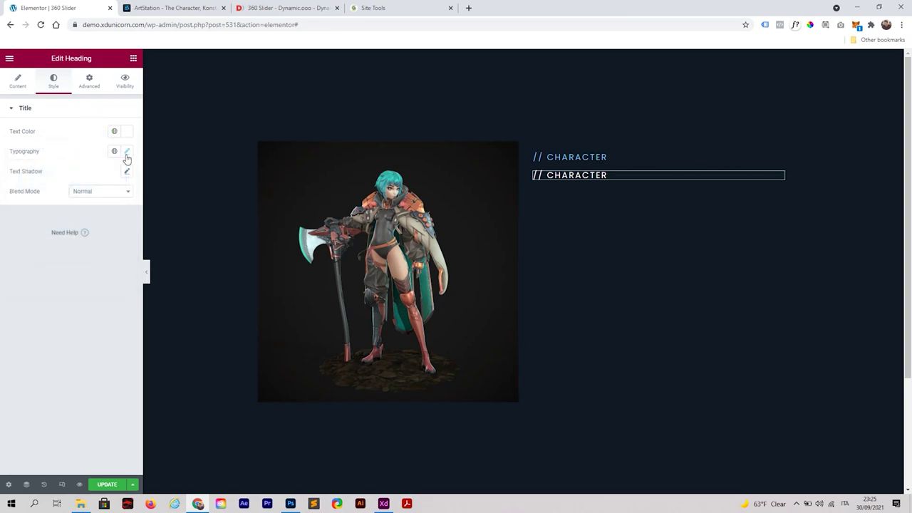
# Set the duplicated heading's typography to size 38 px, default transform and weight 600.
pyautogui.click(127, 154)
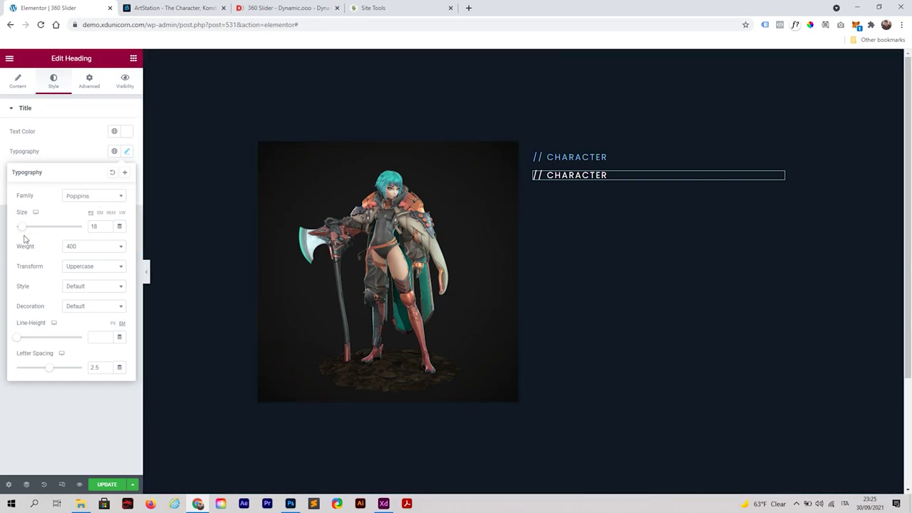
pyautogui.moveTo(25, 232); pyautogui.dragTo(31, 231)
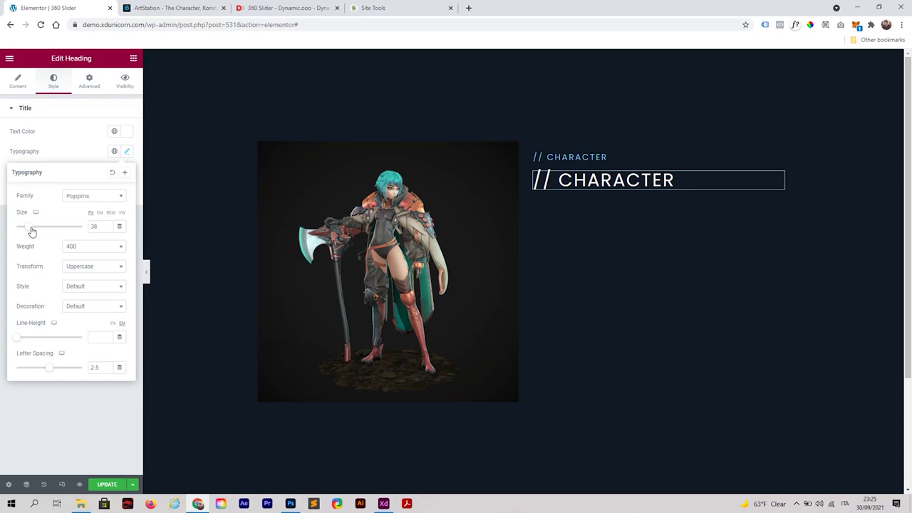
pyautogui.click(86, 266)
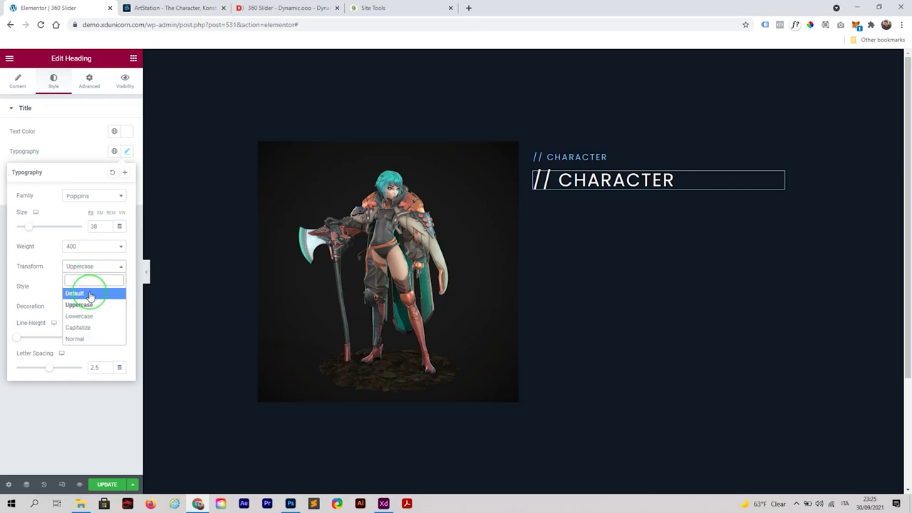
pyautogui.click(85, 292)
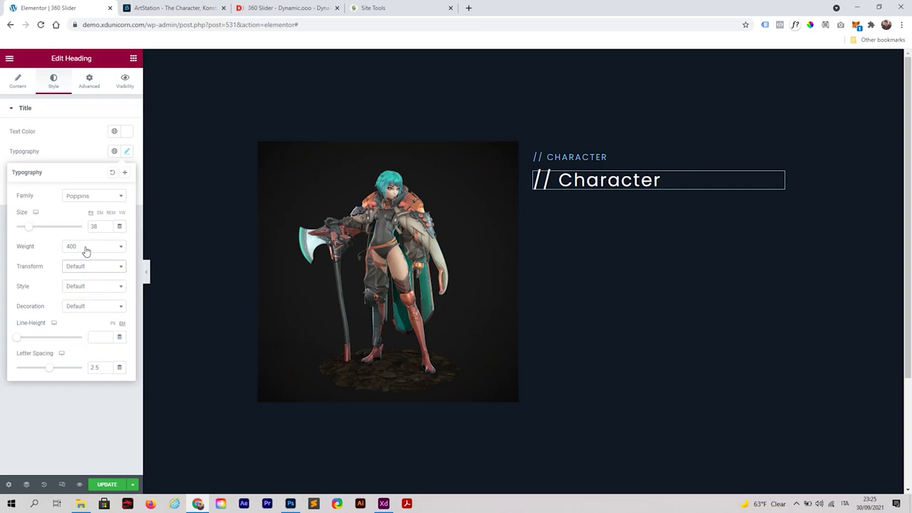
pyautogui.click(85, 248)
pyautogui.click(97, 354)
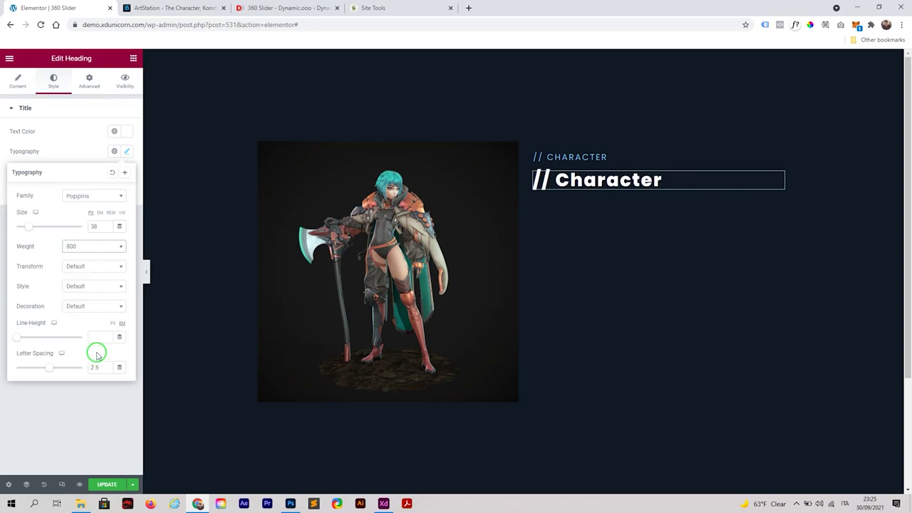
pyautogui.click(86, 246)
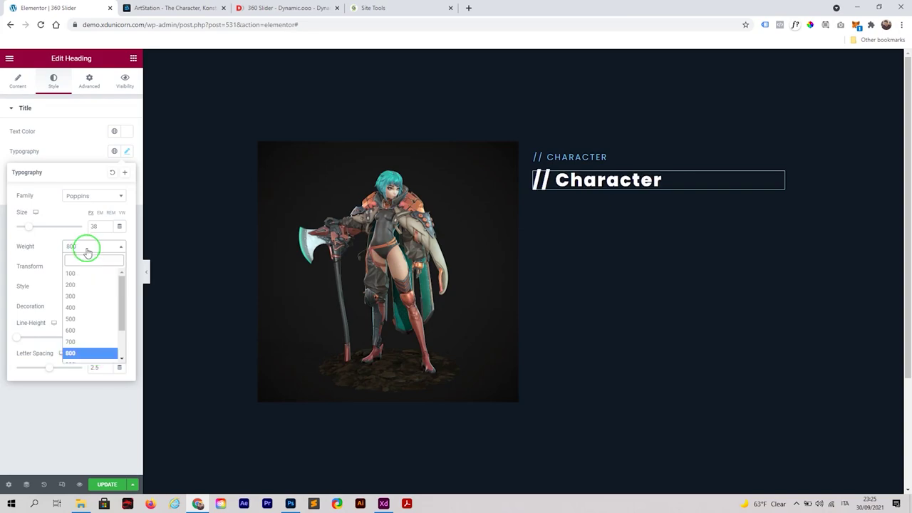
pyautogui.click(88, 332)
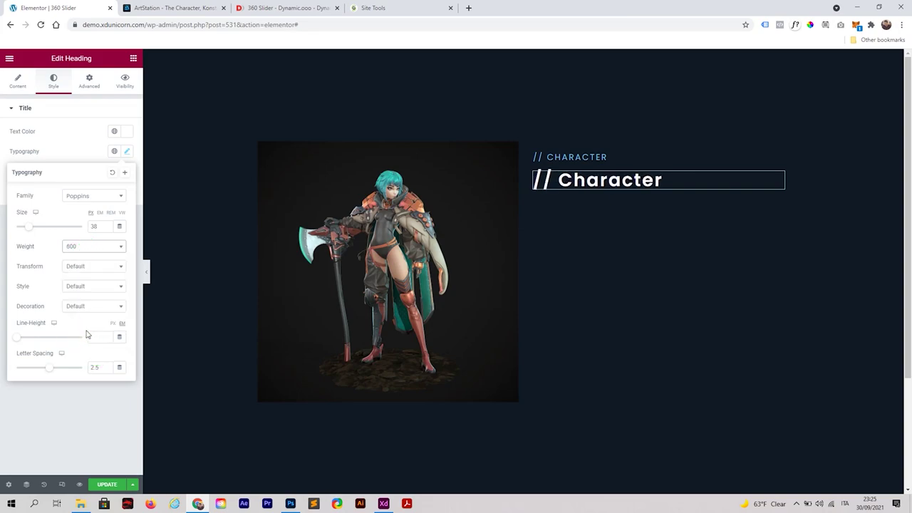
# Clear the duplicated heading's letter spacing and increase its font size to 55 px.
pyautogui.doubleClick(91, 367)
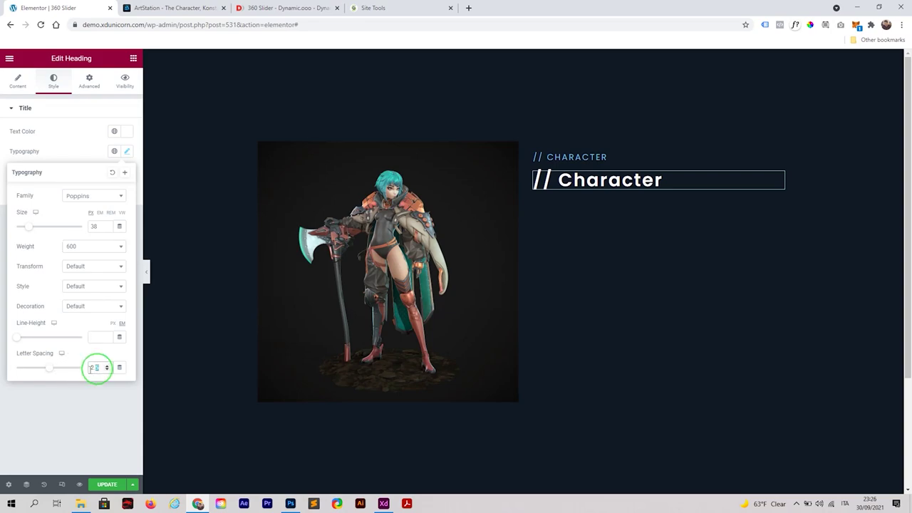
pyautogui.press('BackSpace')
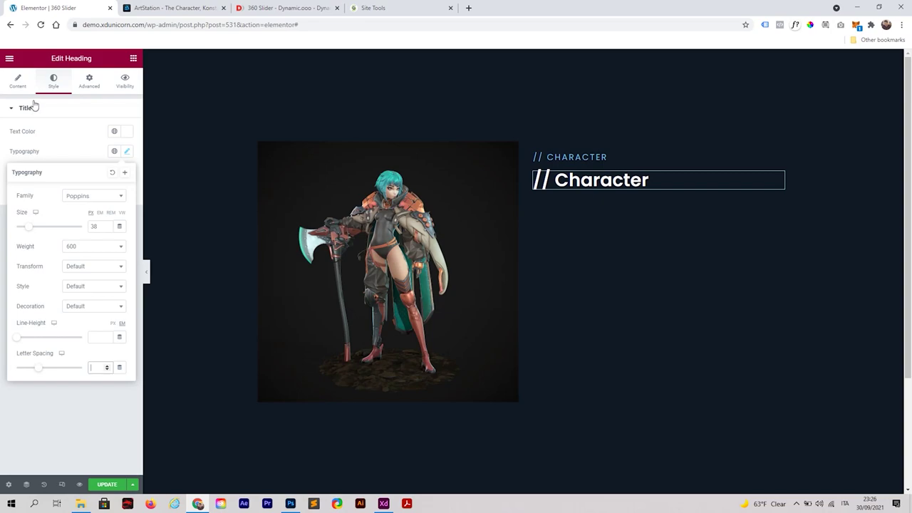
pyautogui.moveTo(29, 226); pyautogui.dragTo(39, 229)
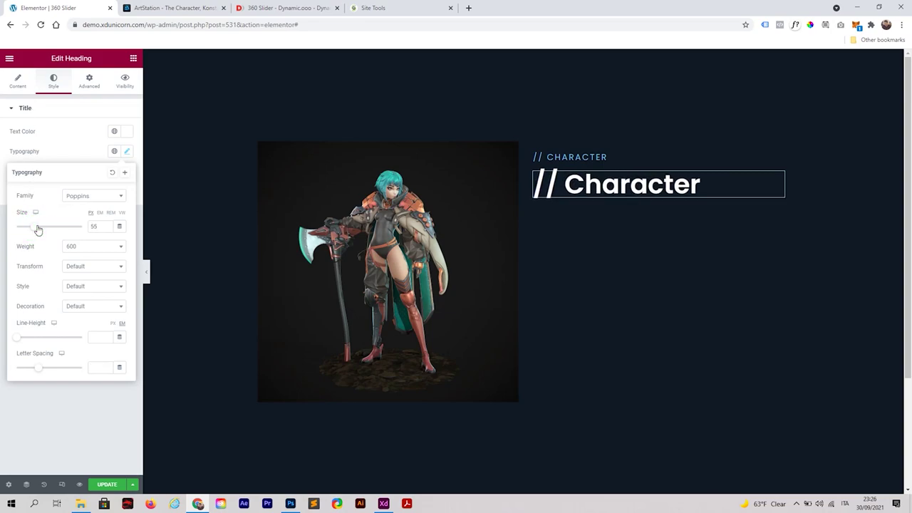
# Change the duplicated large white heading's title to "Amethyst".
pyautogui.click(19, 82)
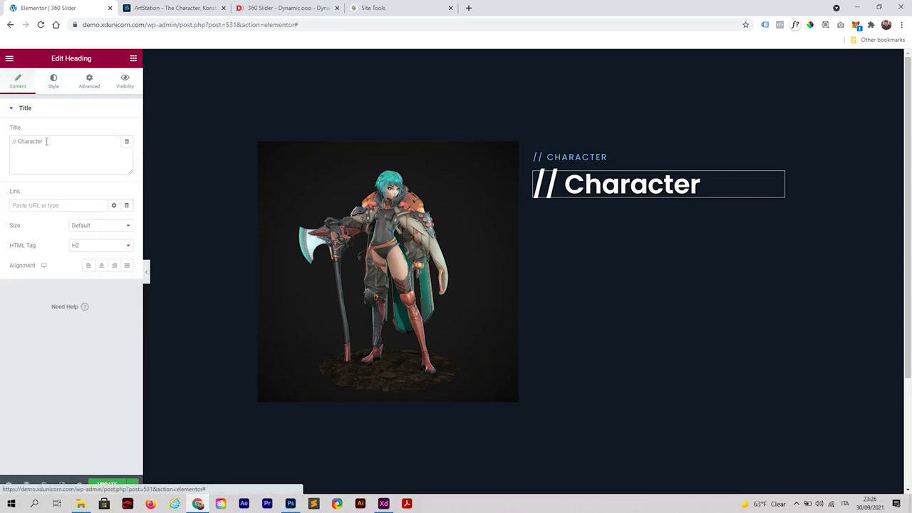
pyautogui.moveTo(47, 142); pyautogui.dragTo(9, 145)
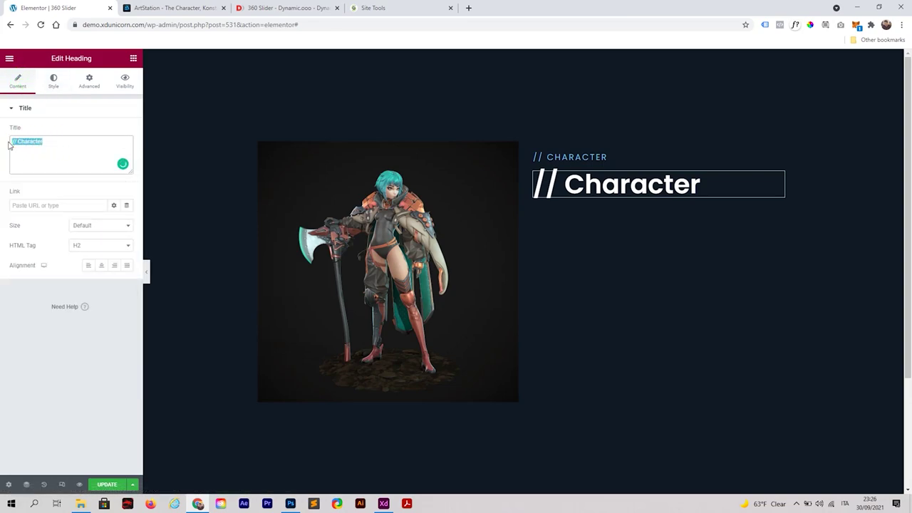
pyautogui.write('Amethyst')
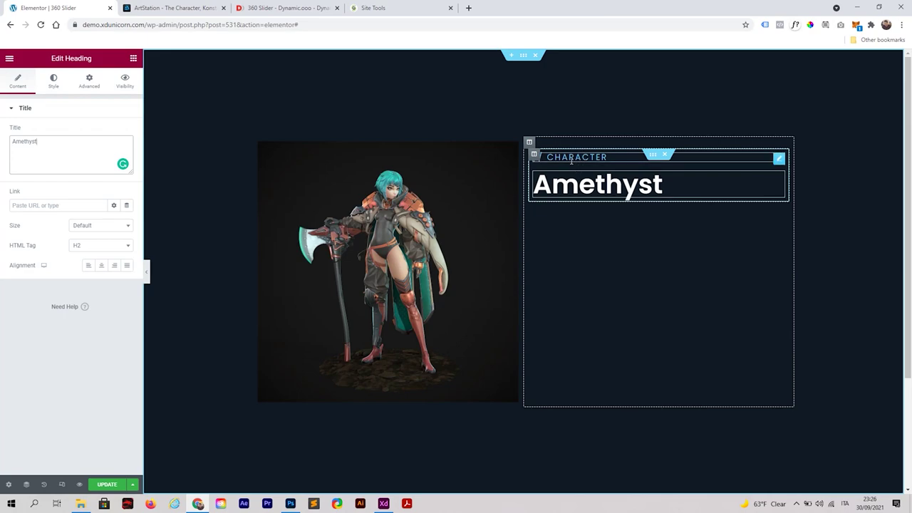
# Set the widgets space of the inner column holding the two headings to 10 px.
pyautogui.click(534, 155)
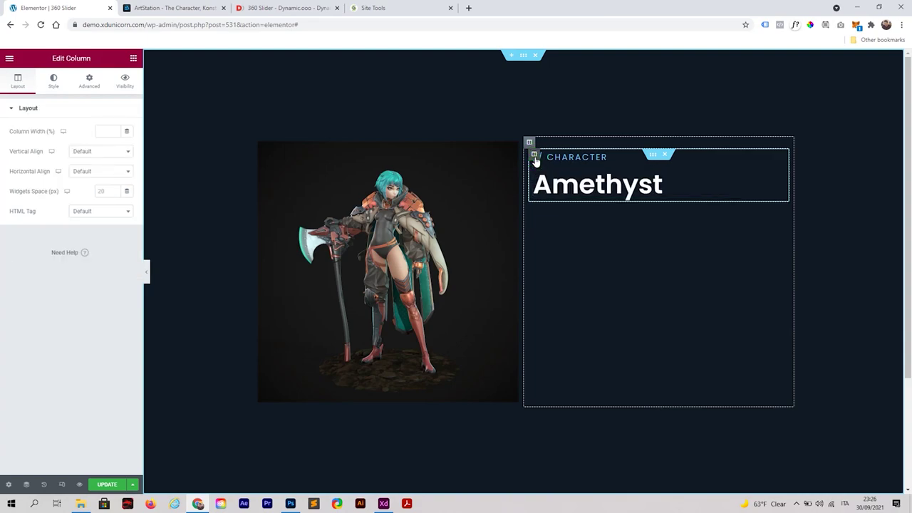
pyautogui.click(110, 194)
pyautogui.write('10')
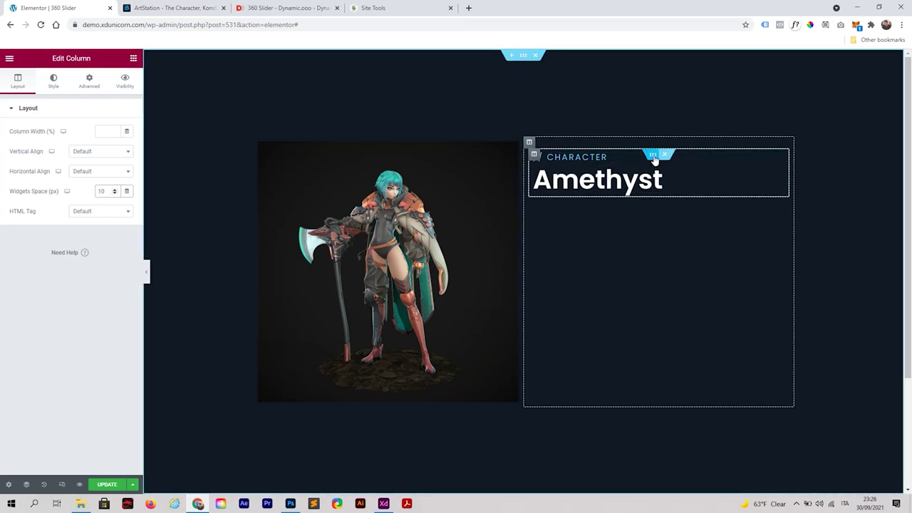
# Copy the teal fill #53B5BA from the "// CHARACTER" text in the Adobe XD mockup and apply it to the Elementor heading's text color.
pyautogui.rightClick(654, 158)
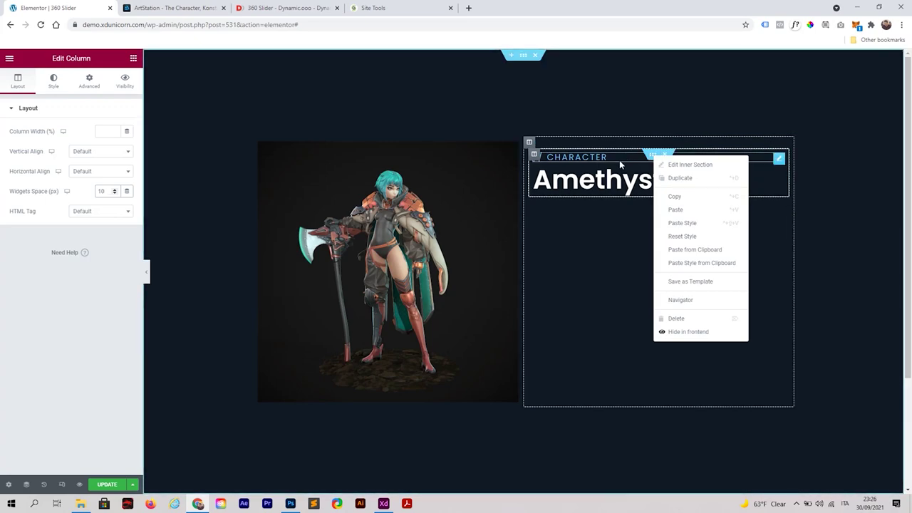
pyautogui.click(619, 160)
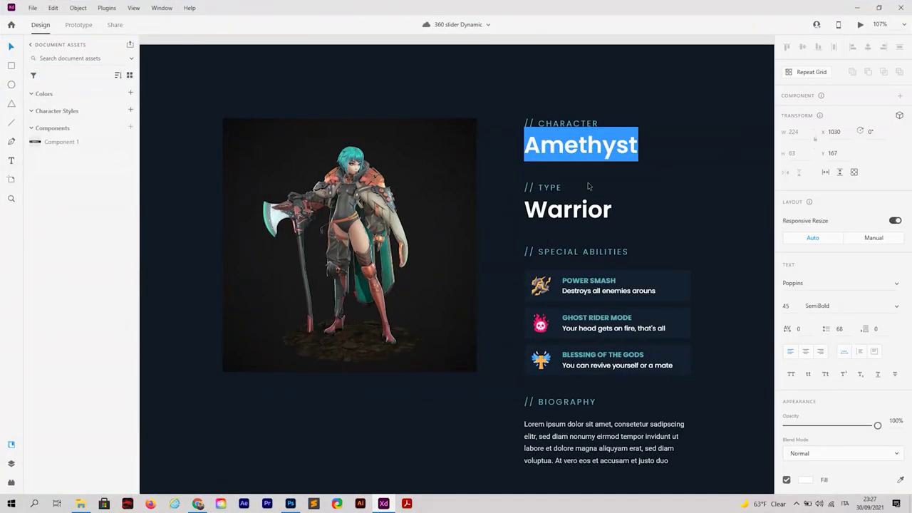
pyautogui.press('Escape')
pyautogui.click(570, 122)
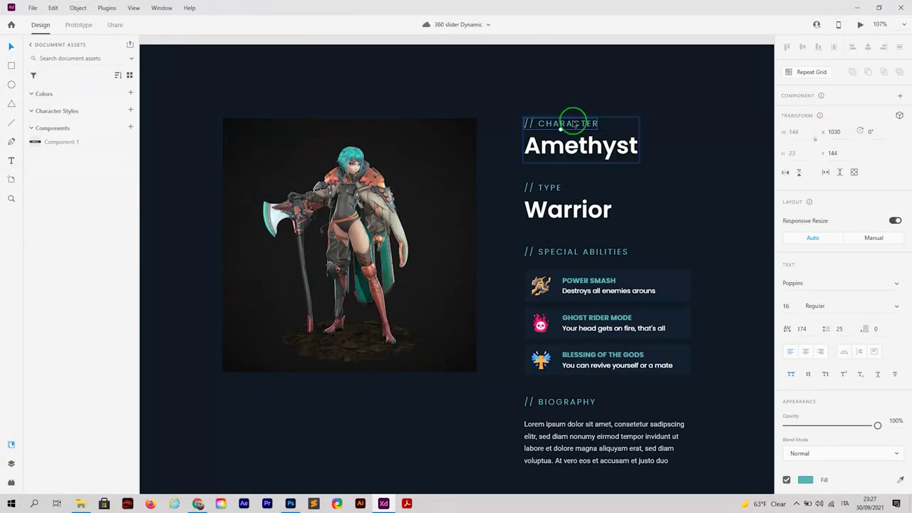
pyautogui.click(812, 481)
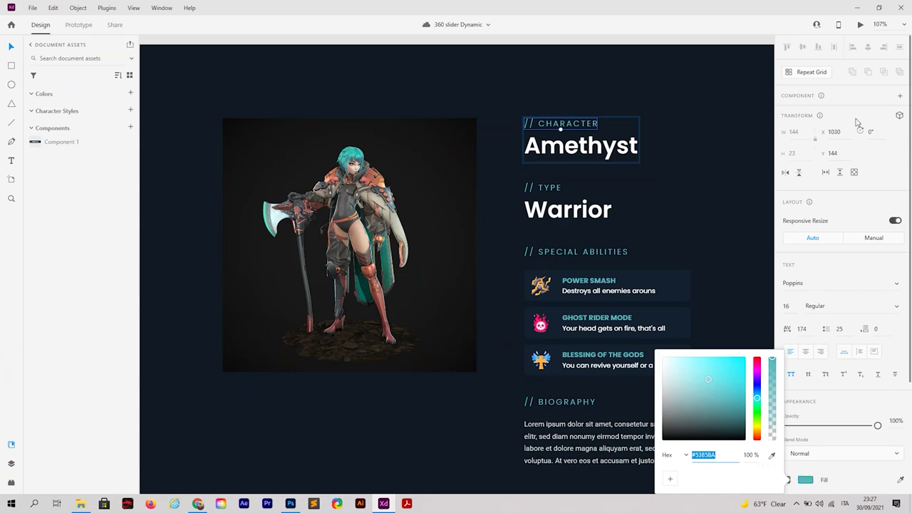
pyautogui.click(857, 7)
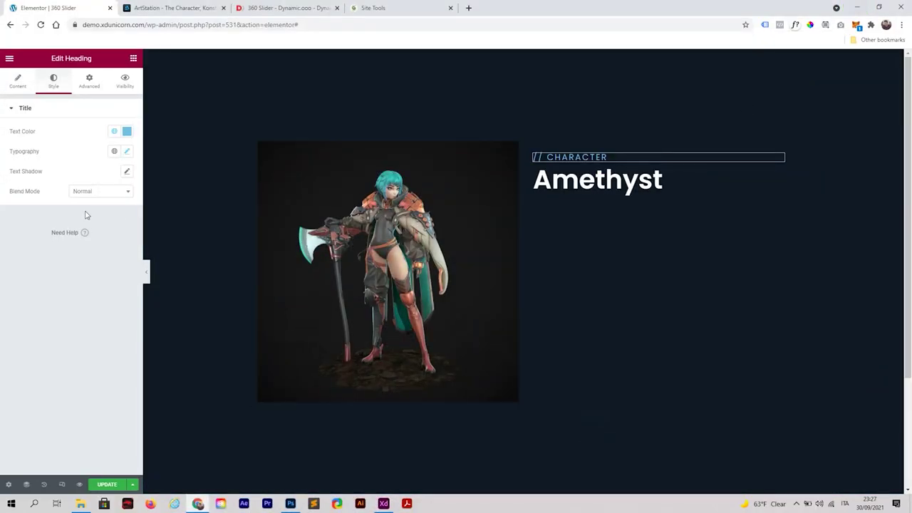
pyautogui.click(127, 132)
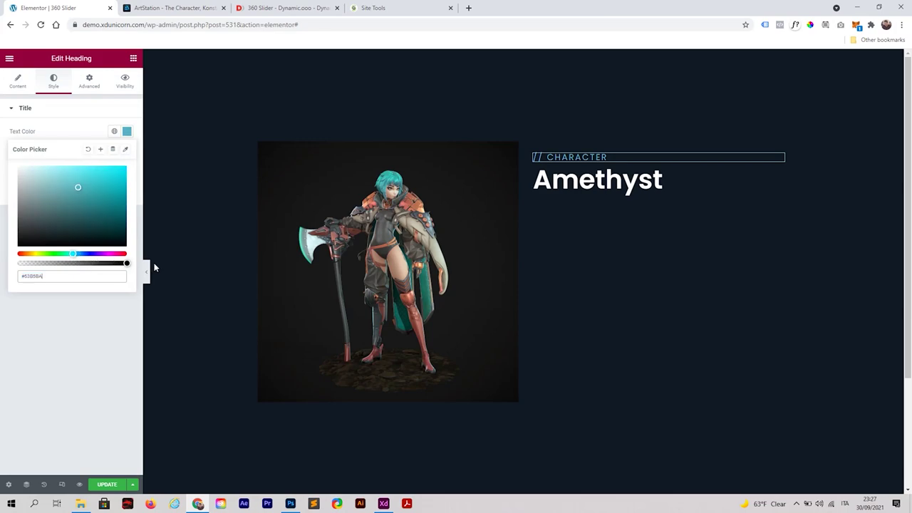
pyautogui.click(87, 125)
# Duplicate the inner section containing the "// Character" and "Amethyst" headings.
pyautogui.click(652, 158)
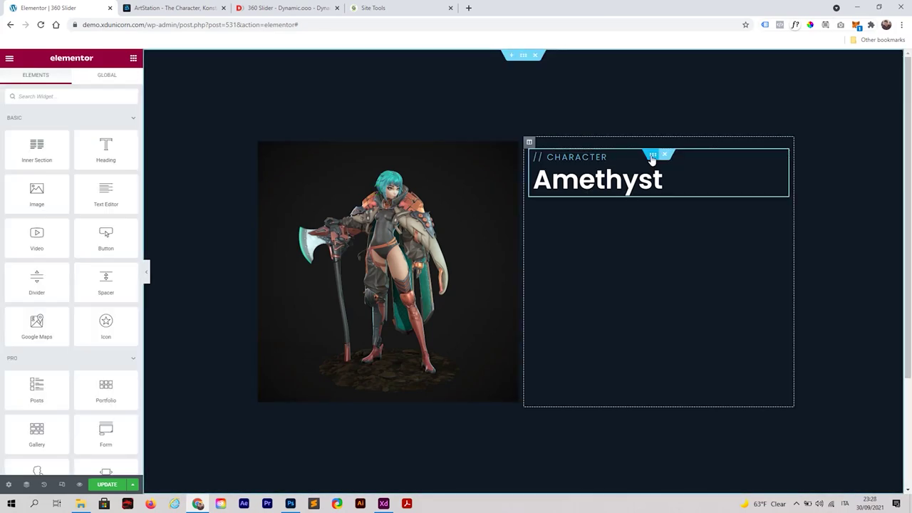
pyautogui.rightClick(652, 158)
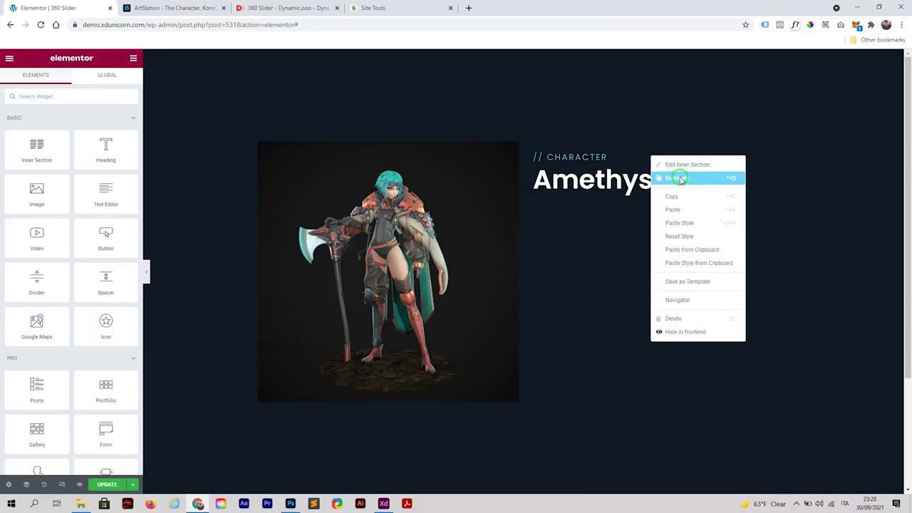
pyautogui.click(678, 178)
# Retitle the headings in the duplicated inner section as "// Type" and "Warrior".
pyautogui.click(598, 206)
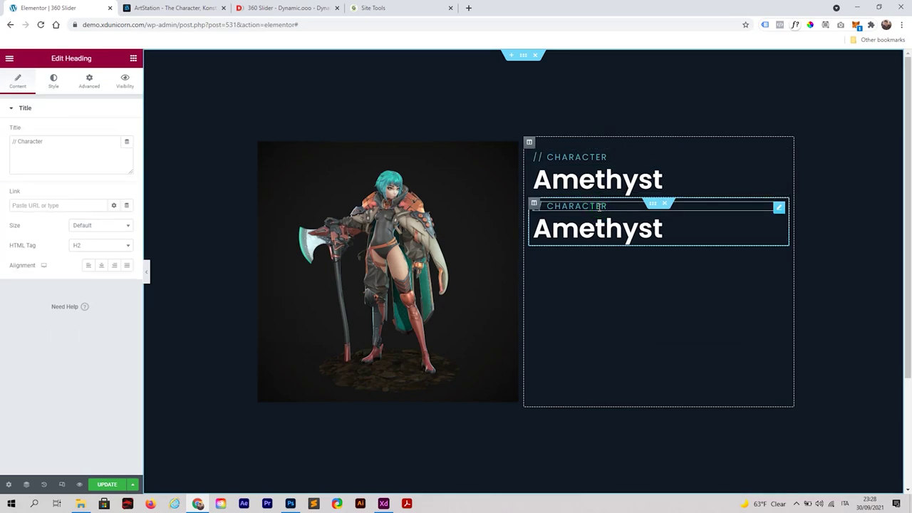
pyautogui.click(33, 148)
pyautogui.doubleClick(23, 144)
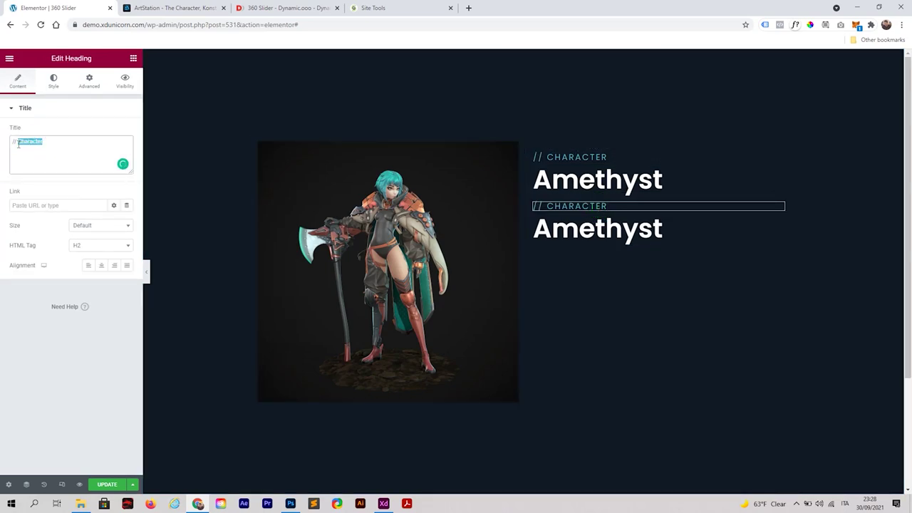
pyautogui.write('Type')
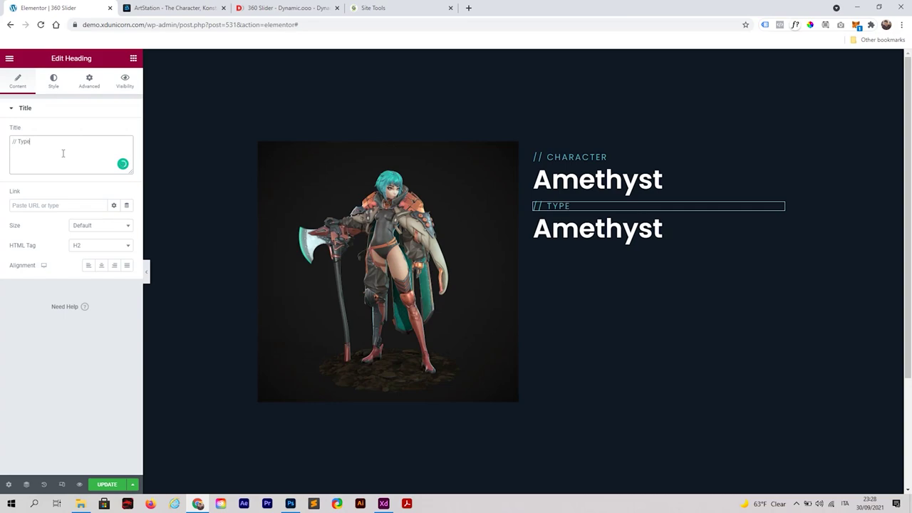
pyautogui.click(600, 231)
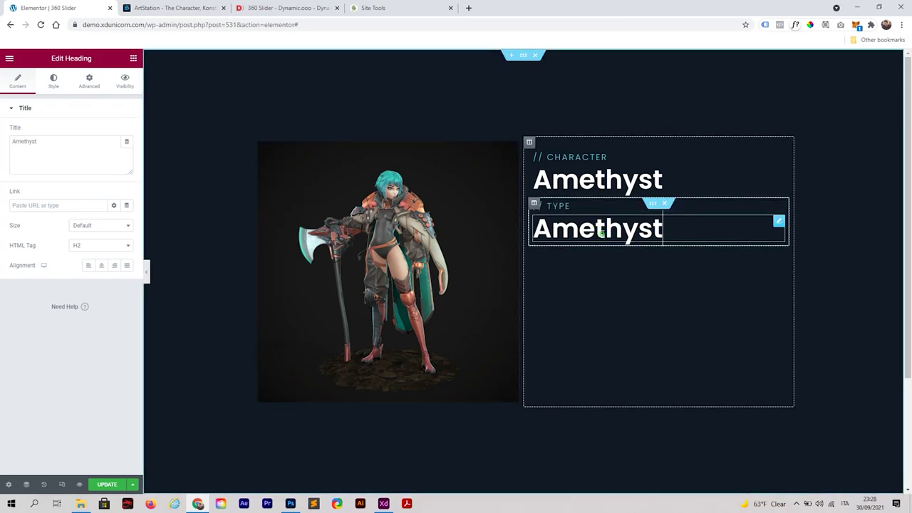
pyautogui.doubleClick(29, 146)
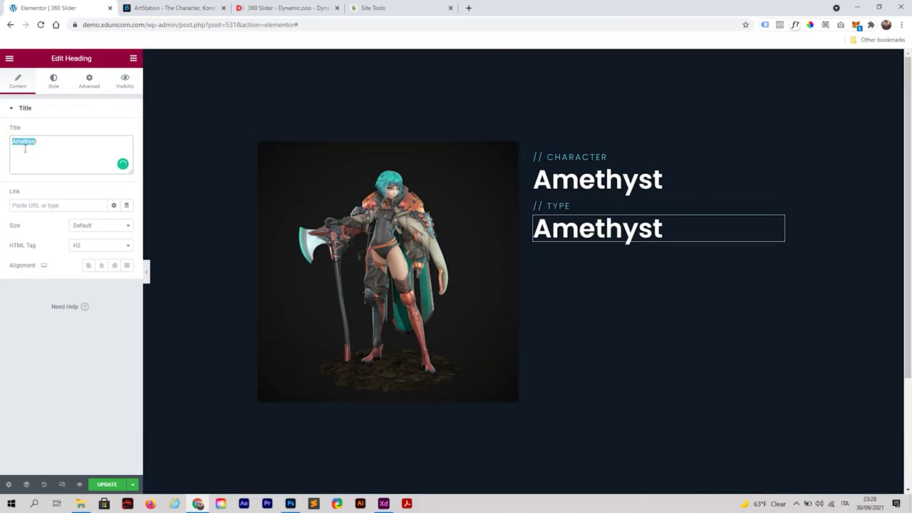
pyautogui.write('Warrior')
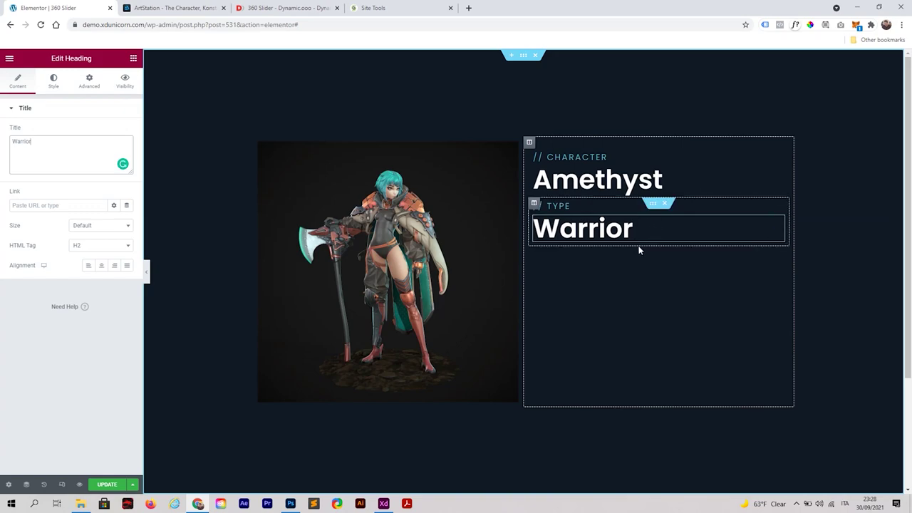
# Duplicate the "// Type" inner section and delete the "Warrior" heading from the copy.
pyautogui.rightClick(653, 209)
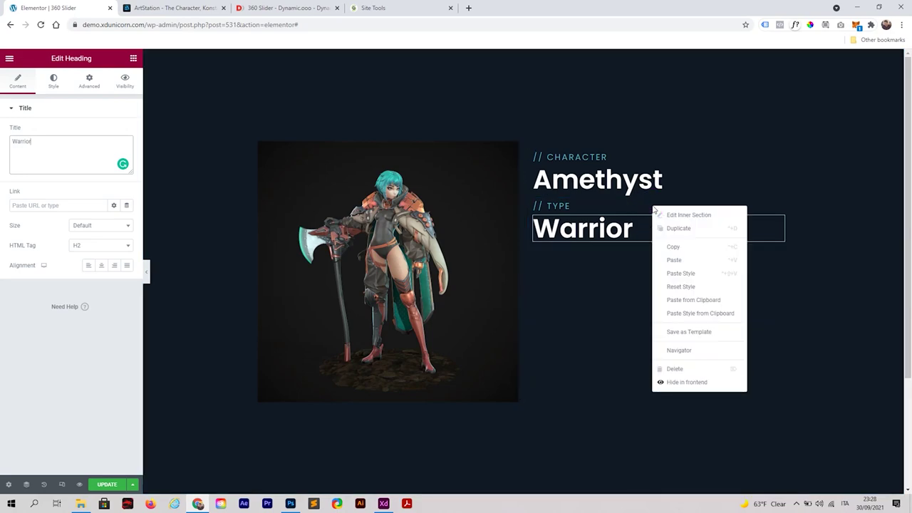
pyautogui.click(668, 227)
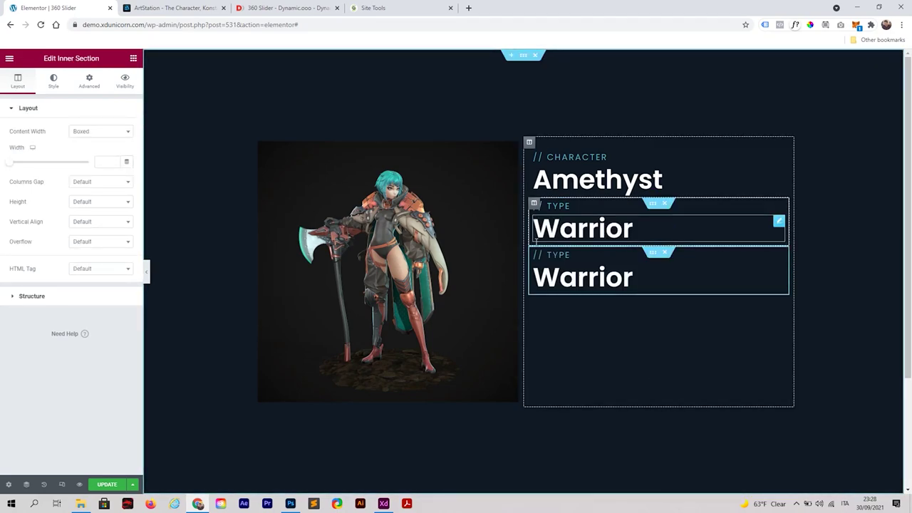
pyautogui.rightClick(597, 279)
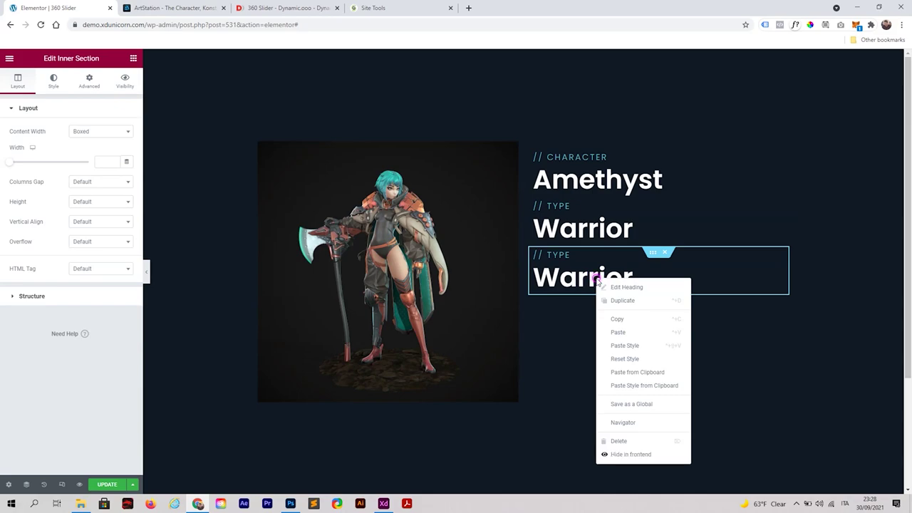
pyautogui.click(638, 439)
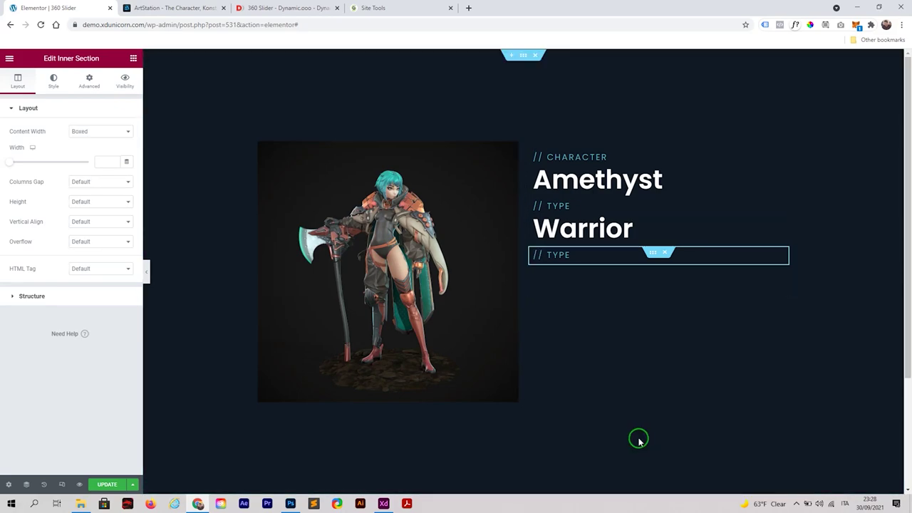
# Duplicate the inner section holding only the "// Type" label and delete the heading from the new copy to leave it empty.
pyautogui.rightClick(651, 259)
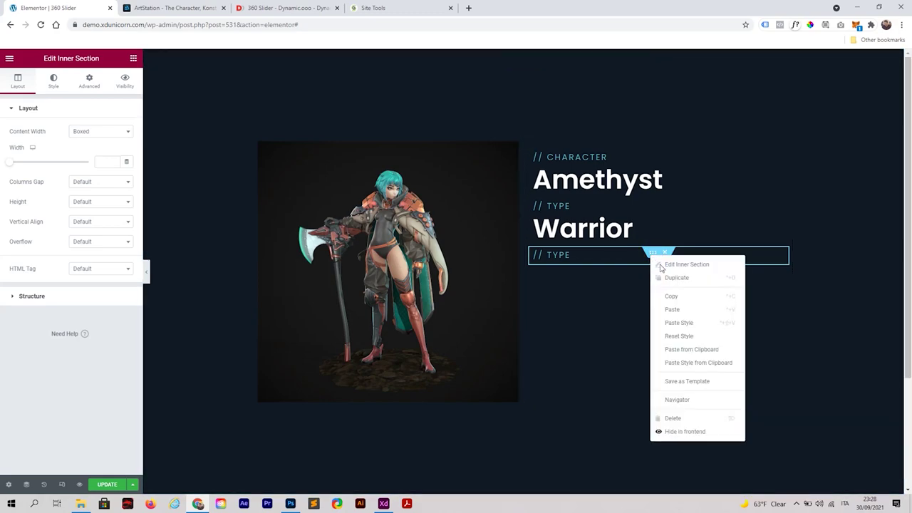
pyautogui.click(673, 283)
pyautogui.rightClick(573, 275)
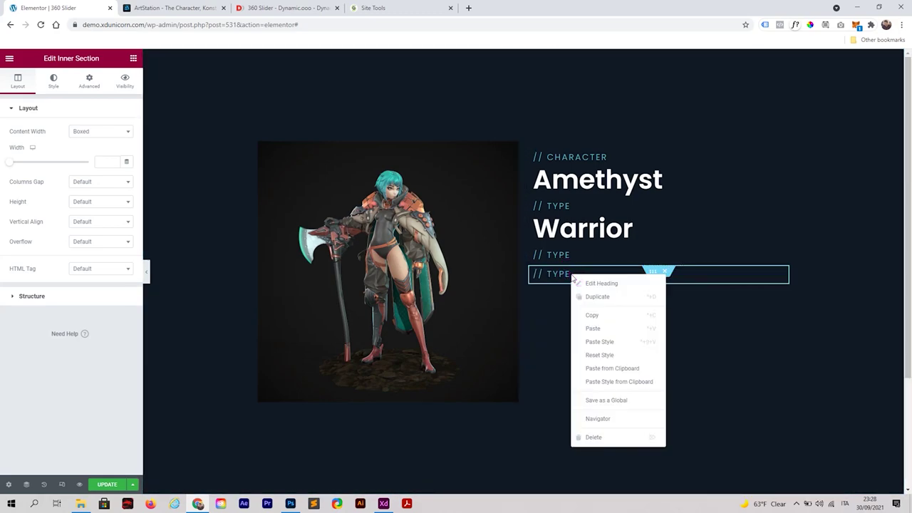
pyautogui.click(602, 437)
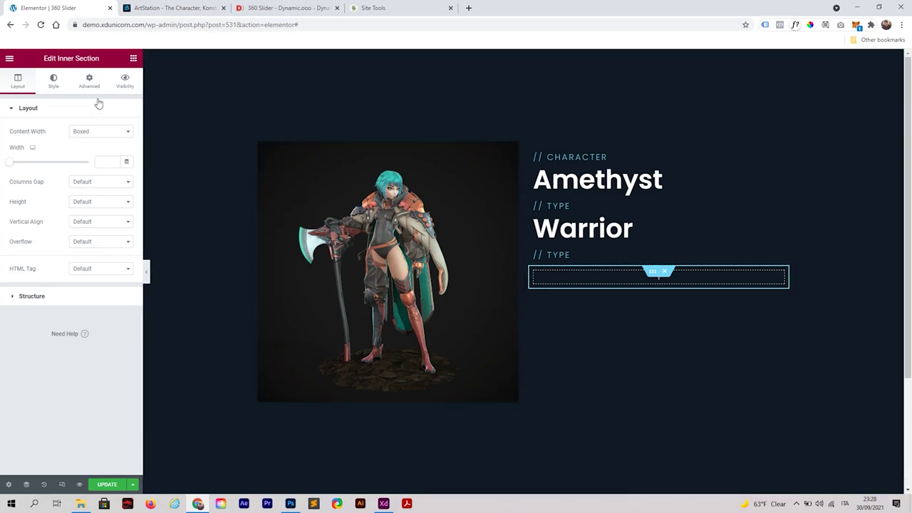
# Add an Icon Box widget to the empty inner section, place its icon on the left side, and open its style settings.
pyautogui.click(132, 58)
pyautogui.click(69, 95)
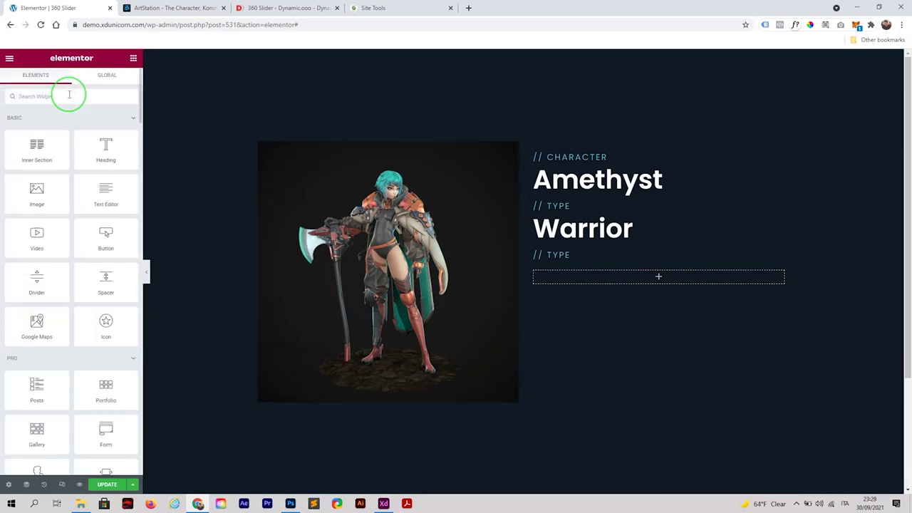
pyautogui.write('icon')
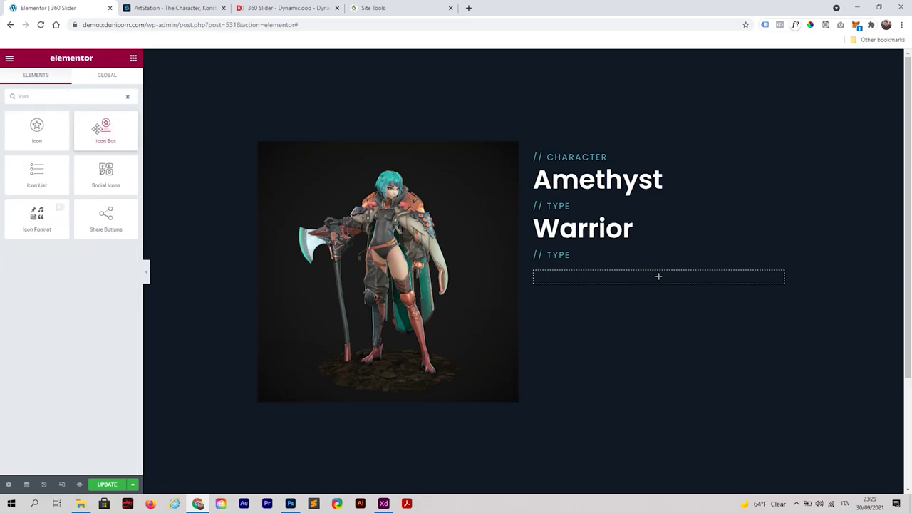
pyautogui.moveTo(97, 128); pyautogui.dragTo(583, 280)
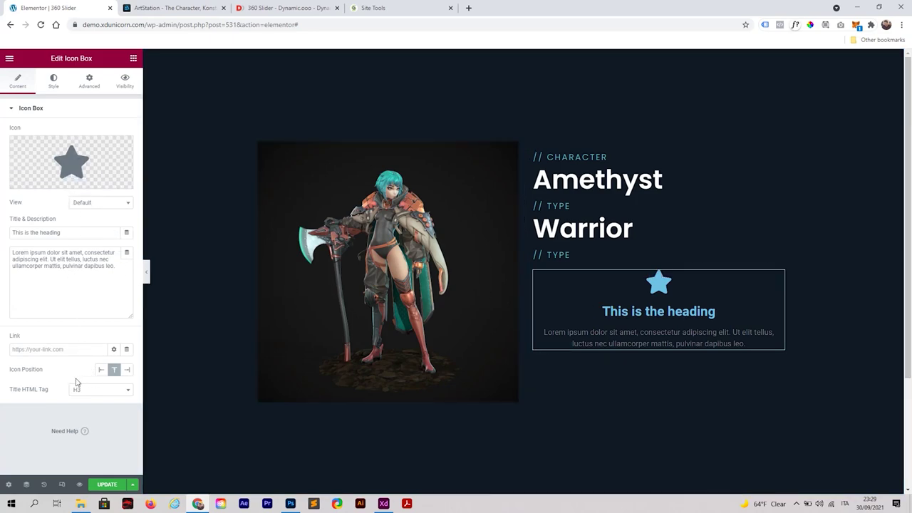
pyautogui.click(101, 369)
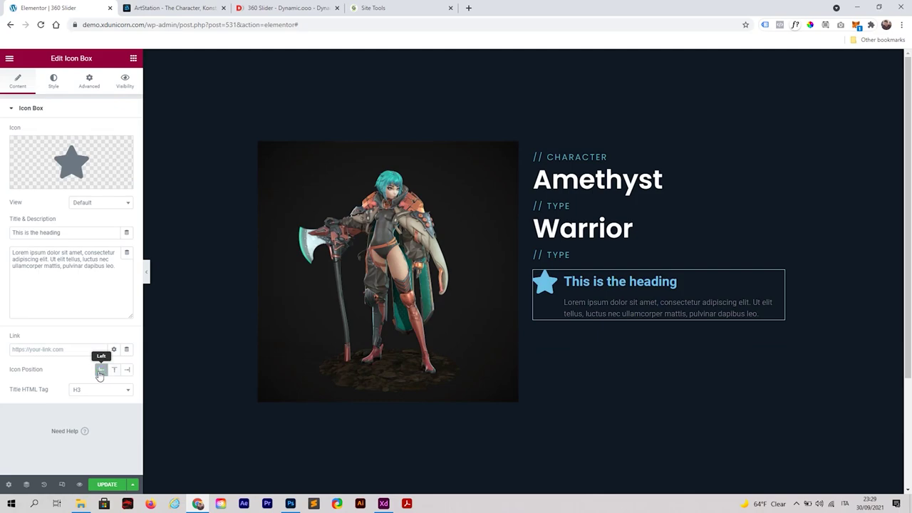
pyautogui.moveTo(99, 176)
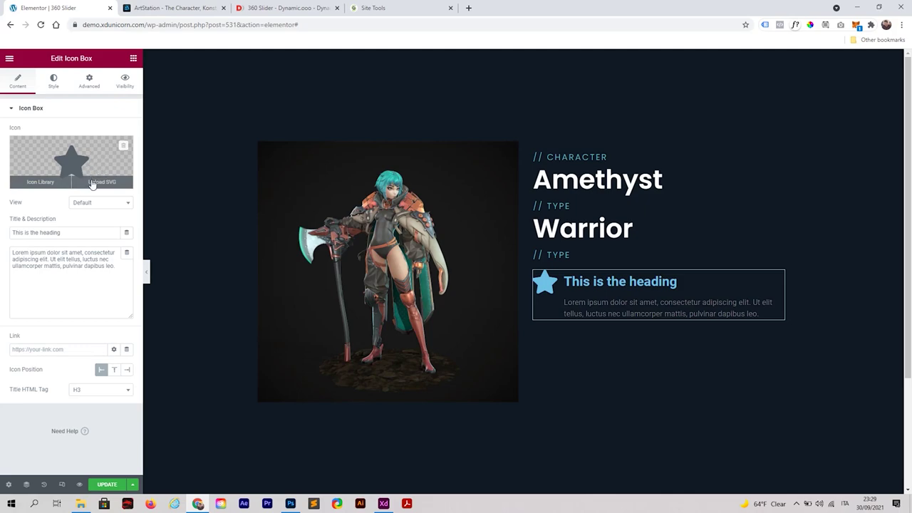
pyautogui.click(54, 84)
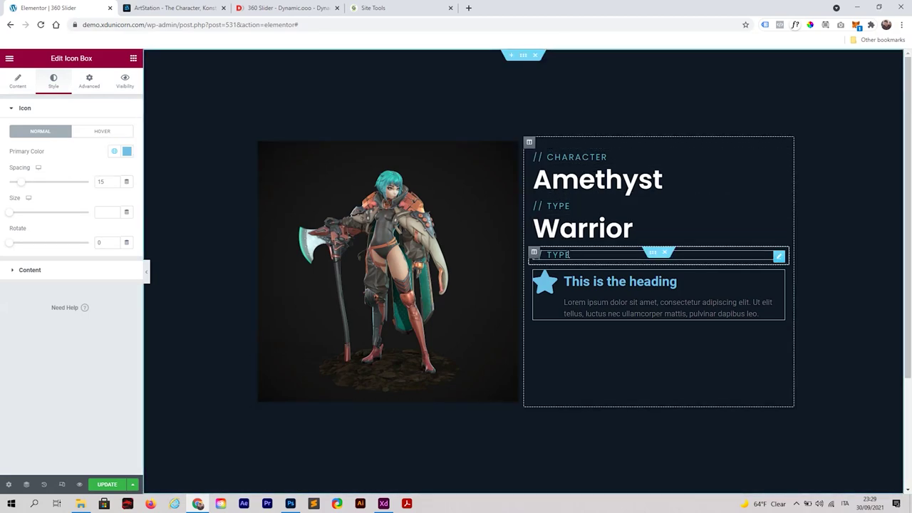
# Save the text color of the third label, the "// Type" heading above the icon box, as a new global color named Amethyst.
pyautogui.click(563, 254)
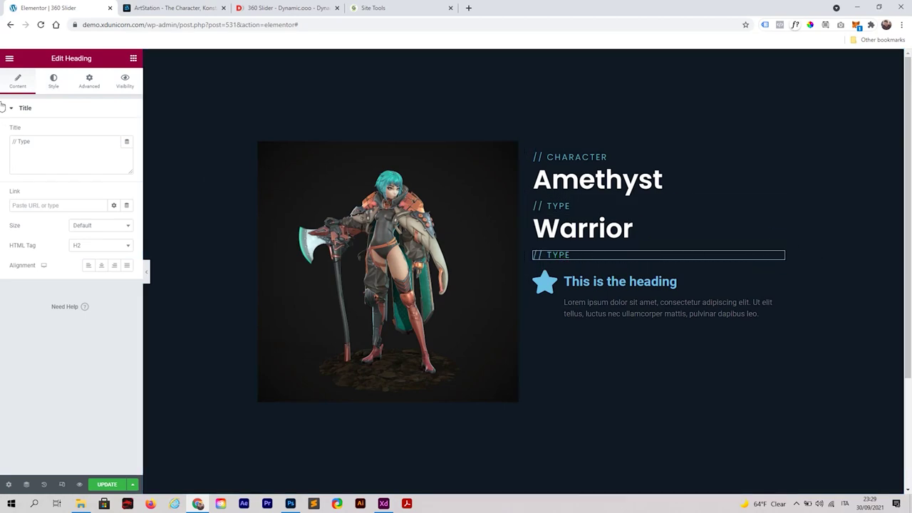
pyautogui.click(52, 81)
pyautogui.click(127, 131)
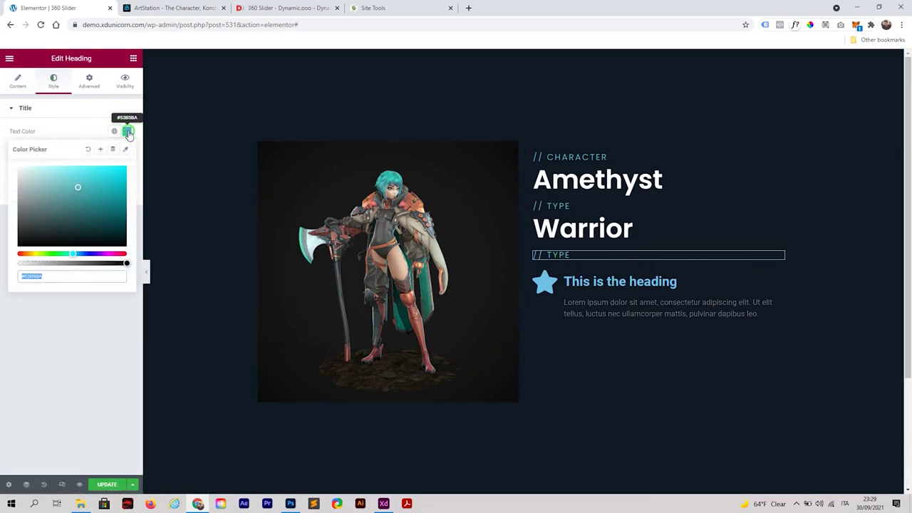
pyautogui.click(101, 149)
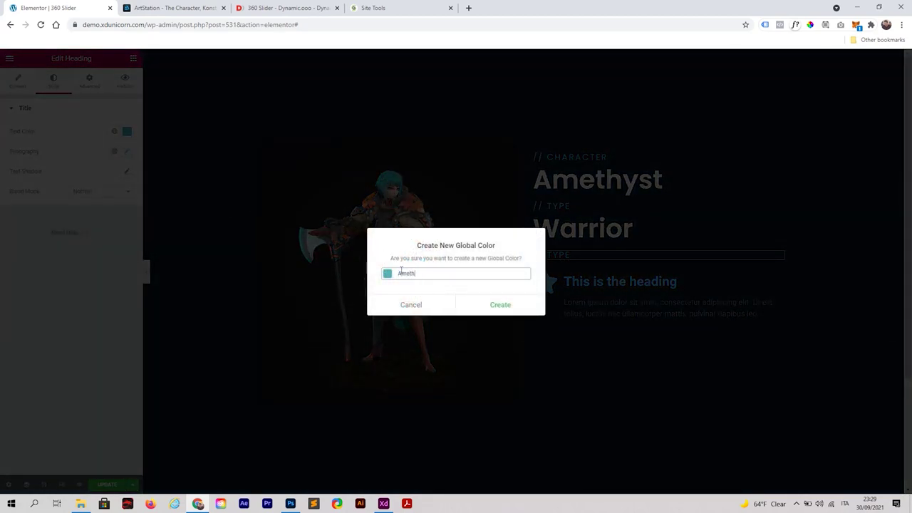
pyautogui.click(499, 304)
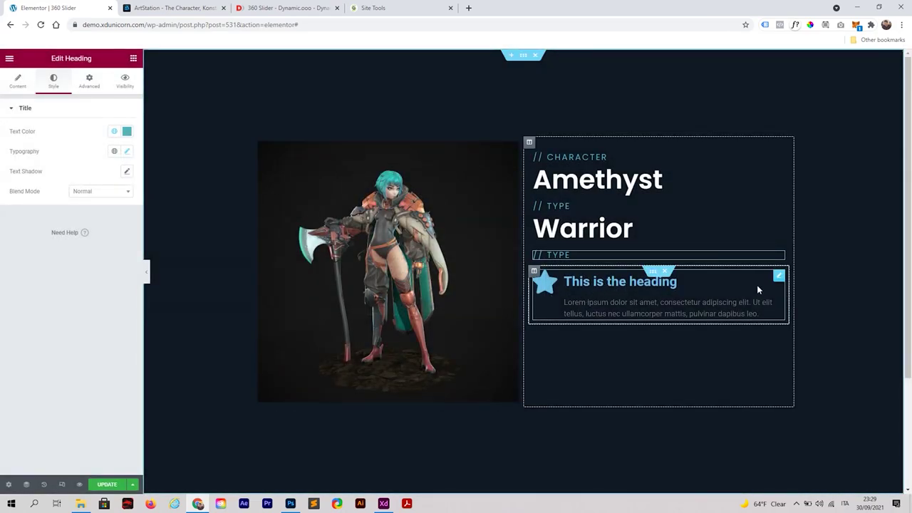
# Apply the Amethyst global color to the icon box's icon and title.
pyautogui.click(778, 276)
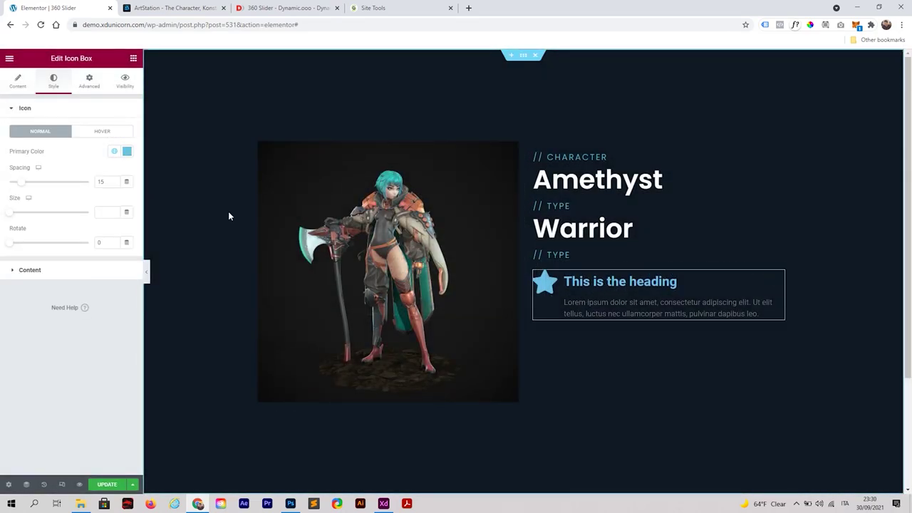
pyautogui.click(114, 151)
pyautogui.scroll(-1, 108, 235)
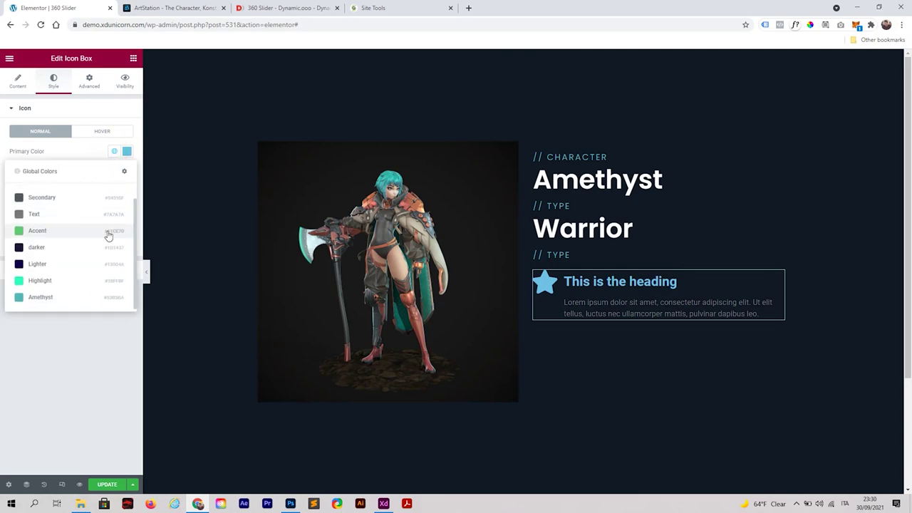
pyautogui.click(41, 297)
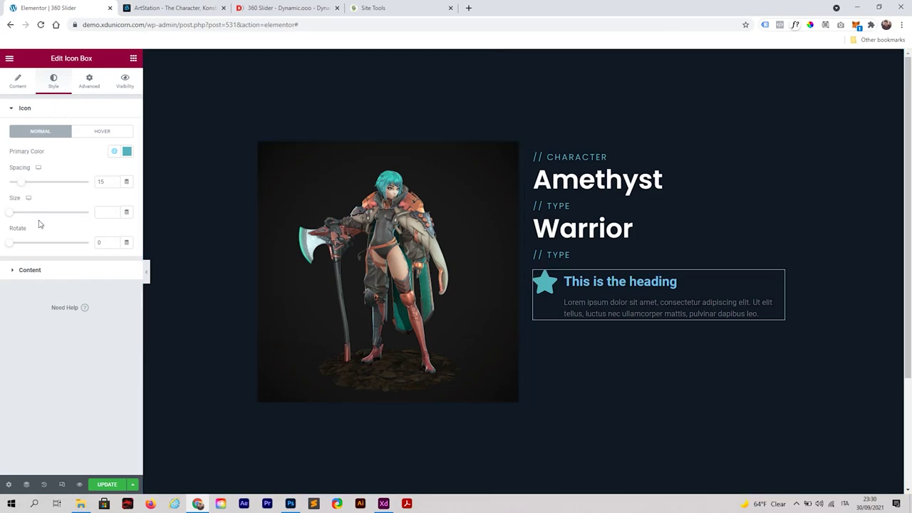
pyautogui.click(30, 270)
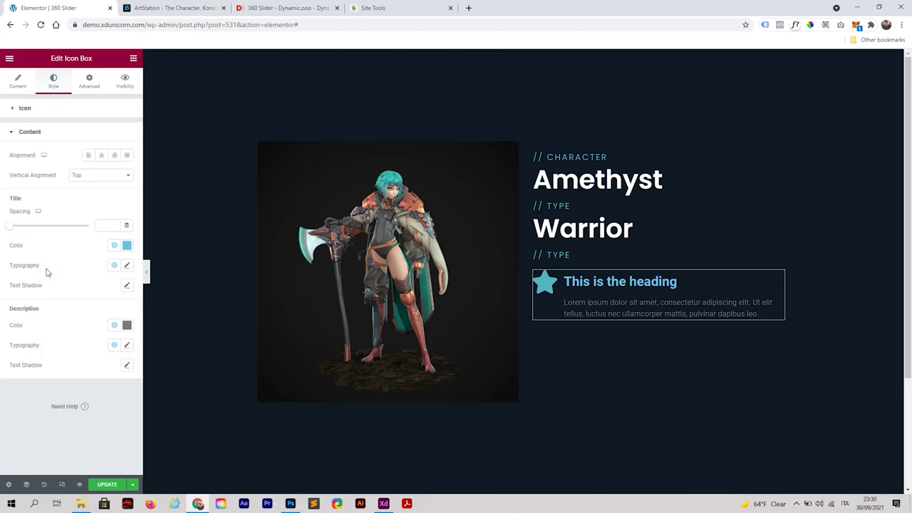
pyautogui.click(114, 245)
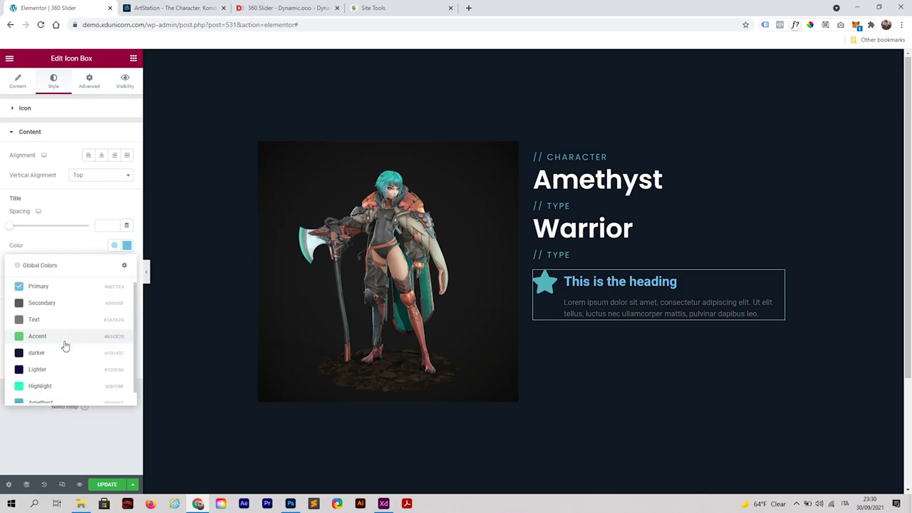
pyautogui.scroll(-1, 53, 385)
pyautogui.click(52, 391)
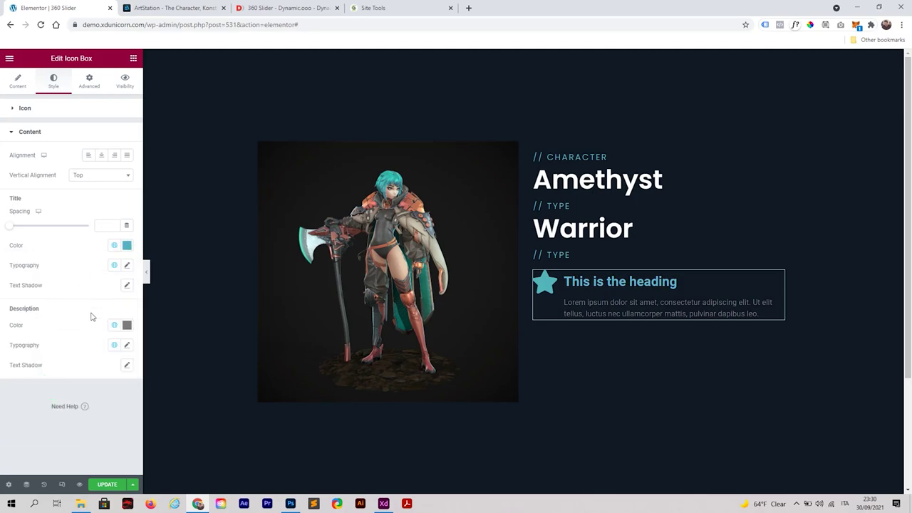
# Set the icon box description's color to white and its font family to Poppins.
pyautogui.click(127, 325)
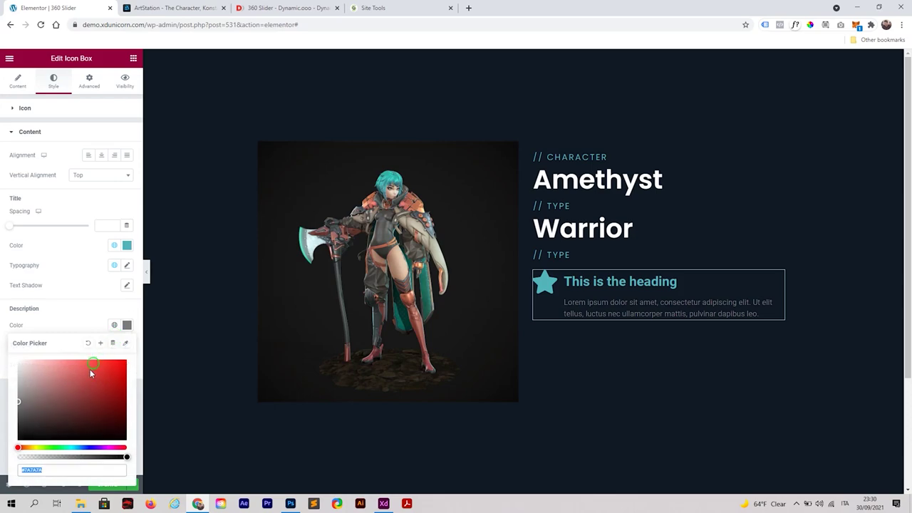
pyautogui.moveTo(81, 388); pyautogui.dragTo(7, 329)
pyautogui.click(87, 310)
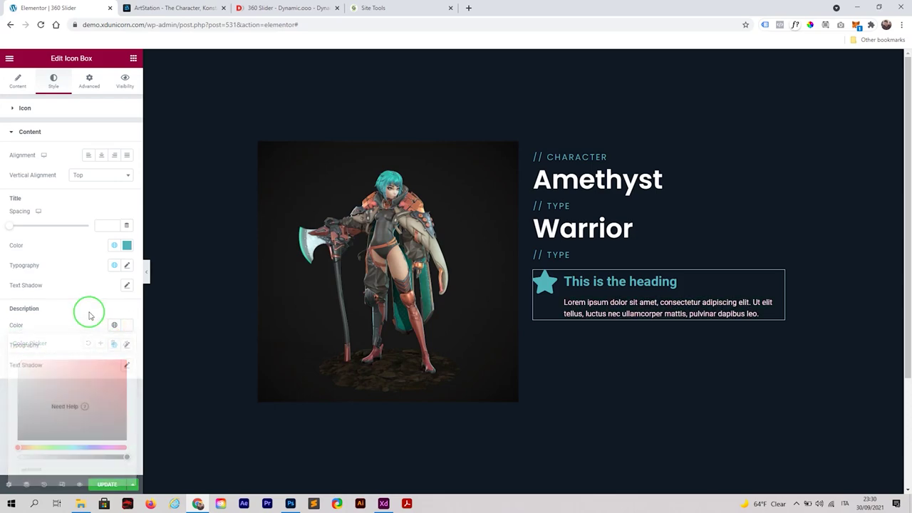
pyautogui.click(127, 345)
pyautogui.click(102, 389)
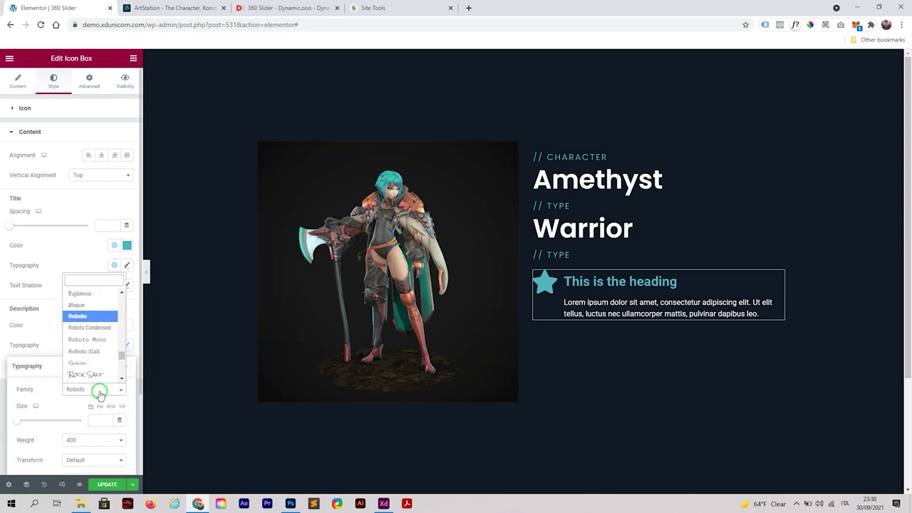
pyautogui.click(91, 282)
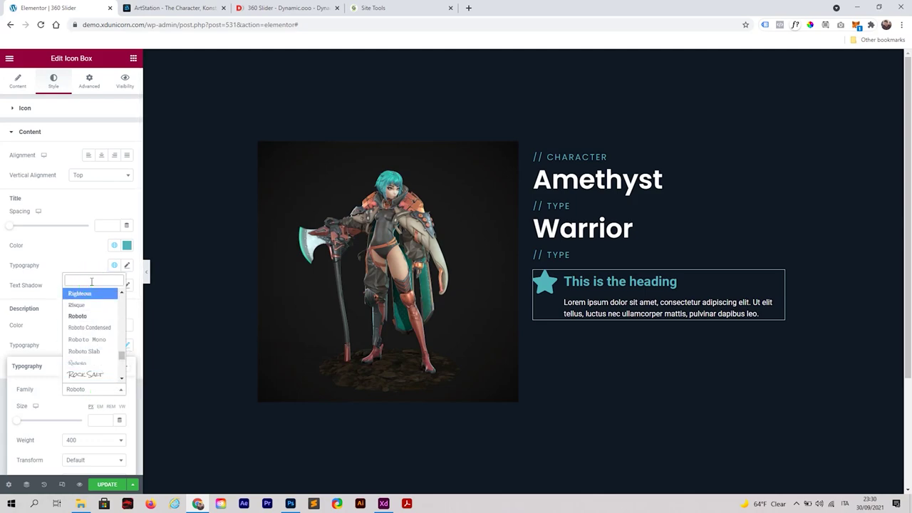
pyautogui.write('poppins')
pyautogui.press('Return')
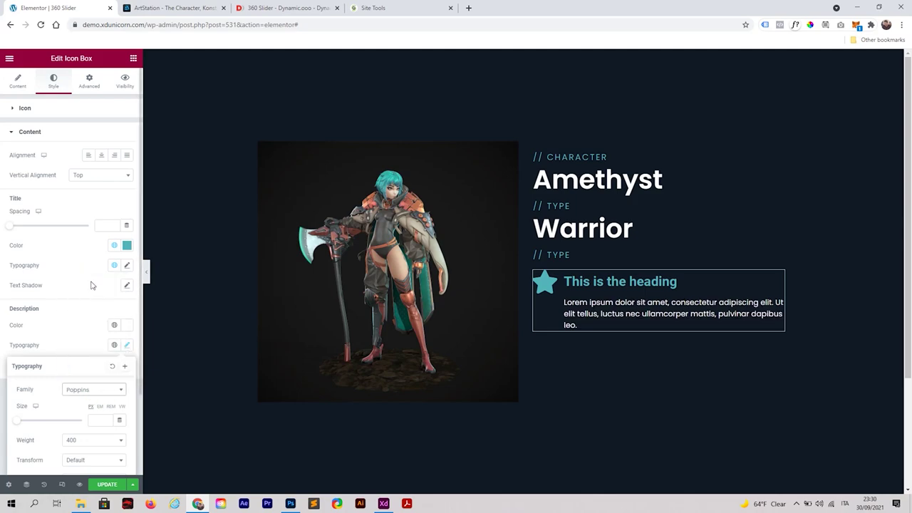
# Set the icon box title's font family to Poppins.
pyautogui.click(126, 266)
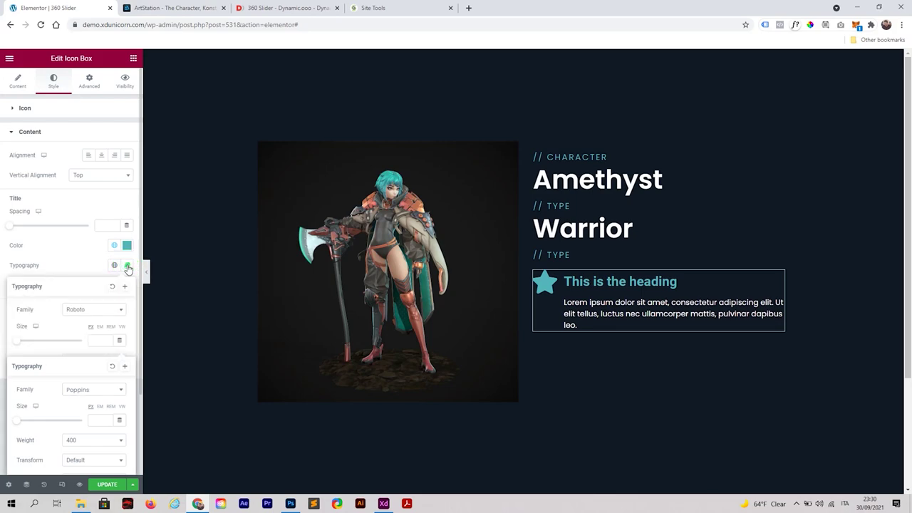
pyautogui.click(95, 314)
pyautogui.click(95, 325)
pyautogui.write('po')
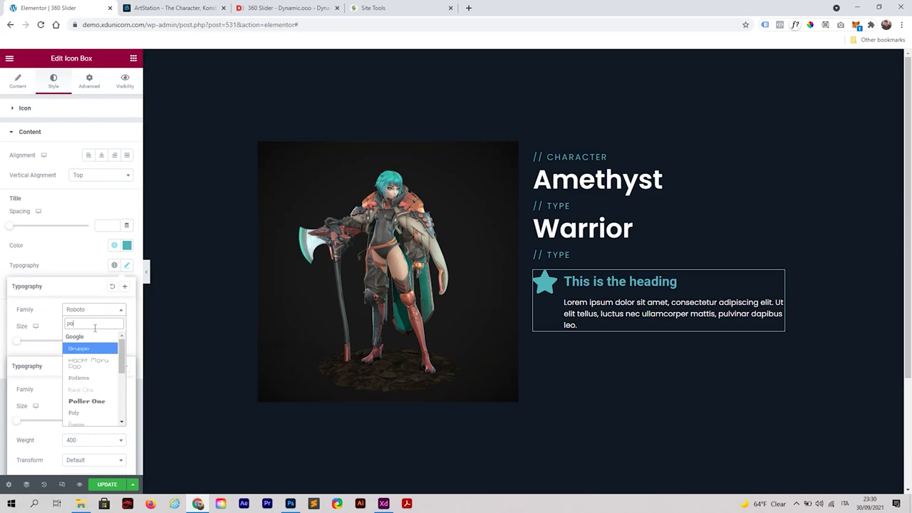
pyautogui.write('ppins')
pyautogui.press('Return')
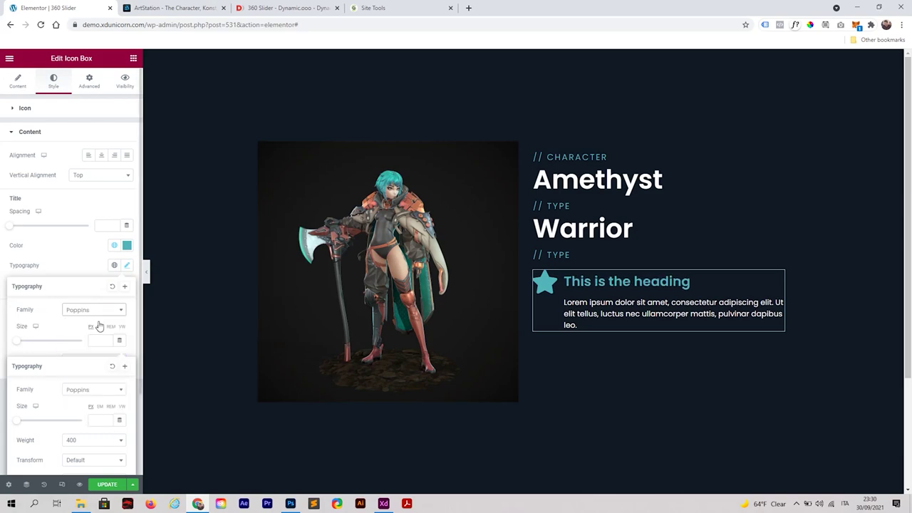
# Style the icon box title with weight 700, uppercase transform and a size of 17 px.
pyautogui.scroll(-1, 91, 314)
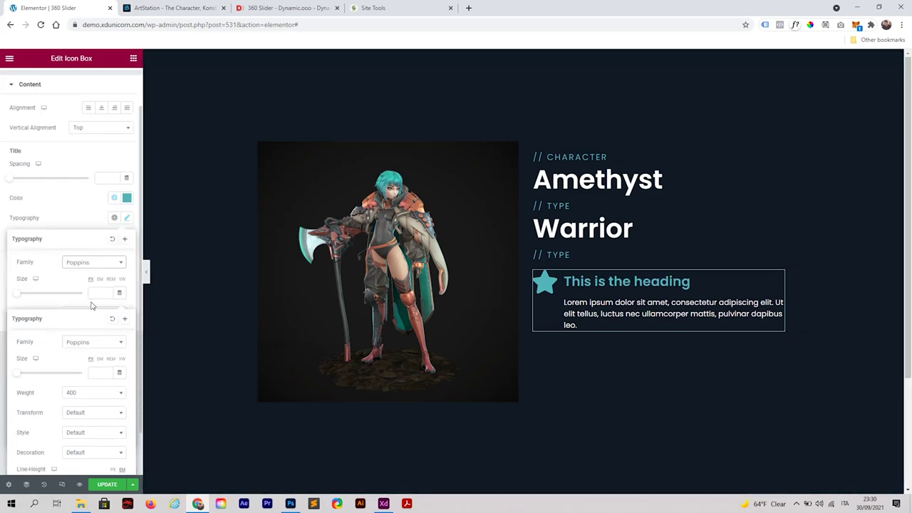
pyautogui.click(81, 203)
pyautogui.click(127, 218)
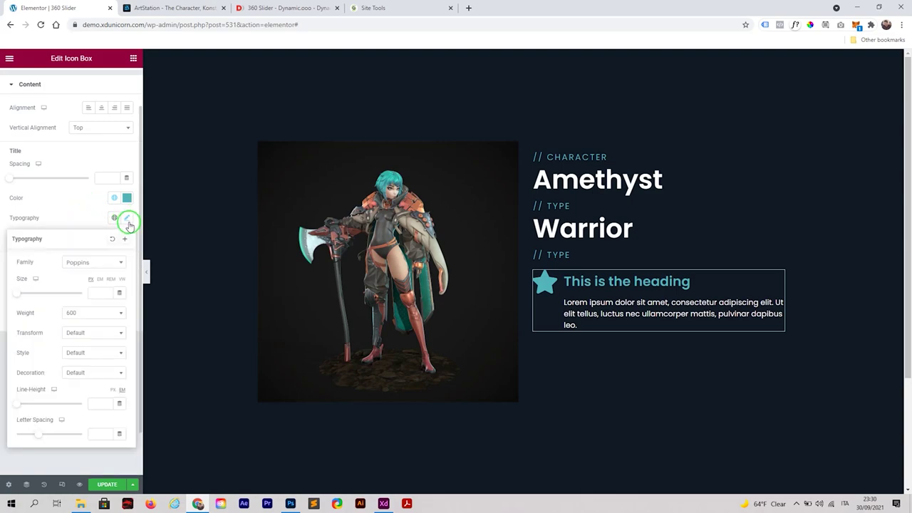
pyautogui.click(86, 319)
pyautogui.click(90, 408)
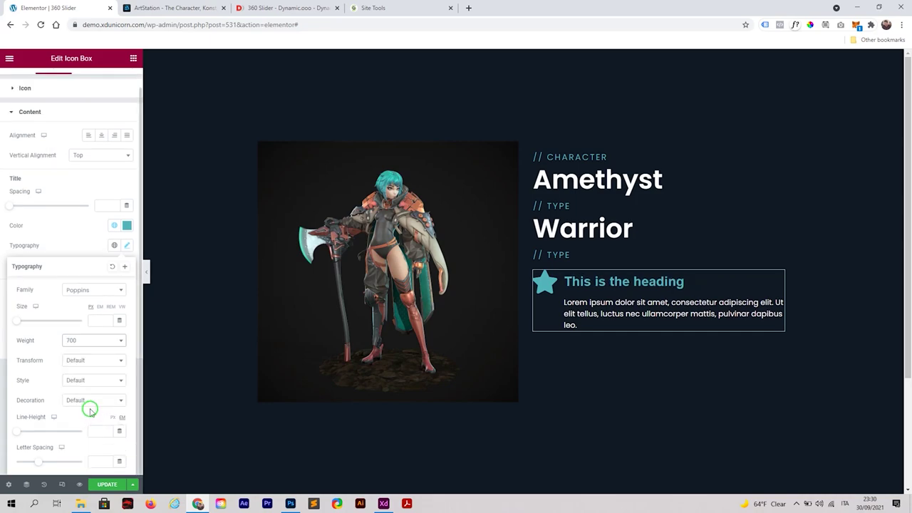
pyautogui.click(100, 369)
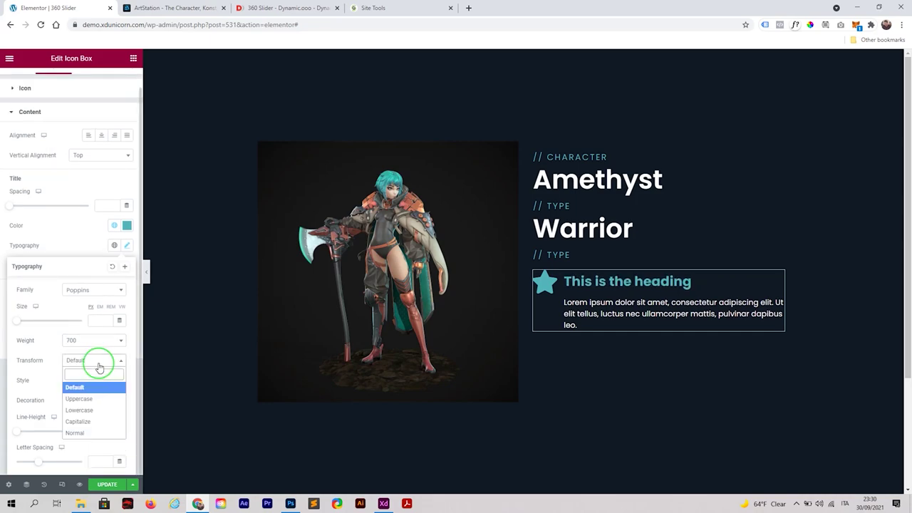
pyautogui.click(96, 399)
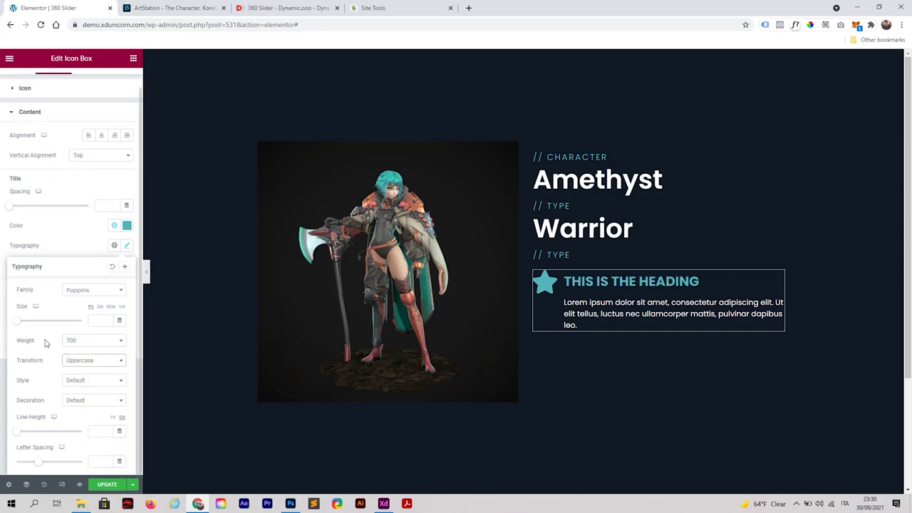
pyautogui.moveTo(22, 323); pyautogui.dragTo(26, 322)
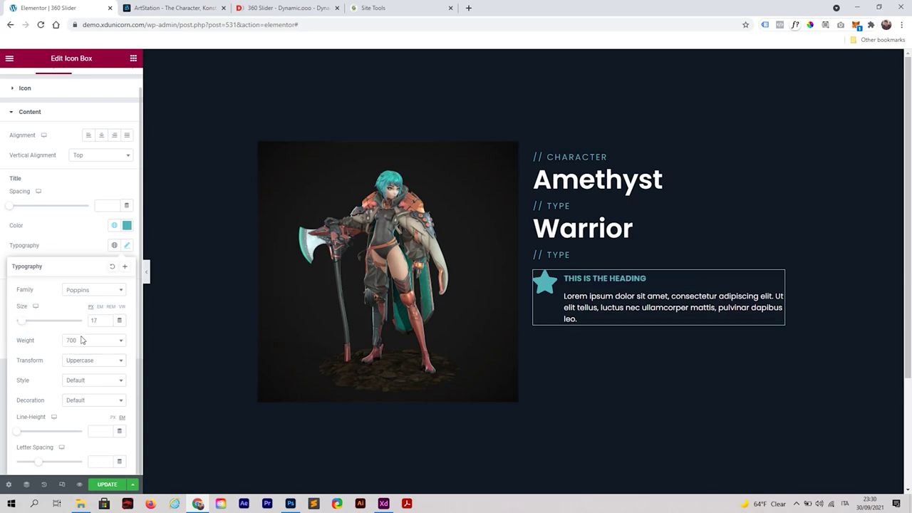
pyautogui.click(79, 243)
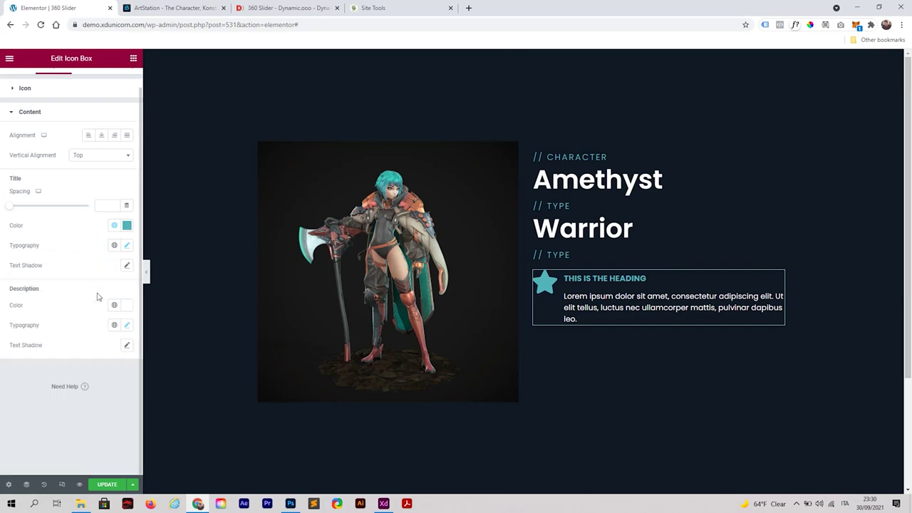
# Set the icon box description's font size to 14 px.
pyautogui.click(126, 327)
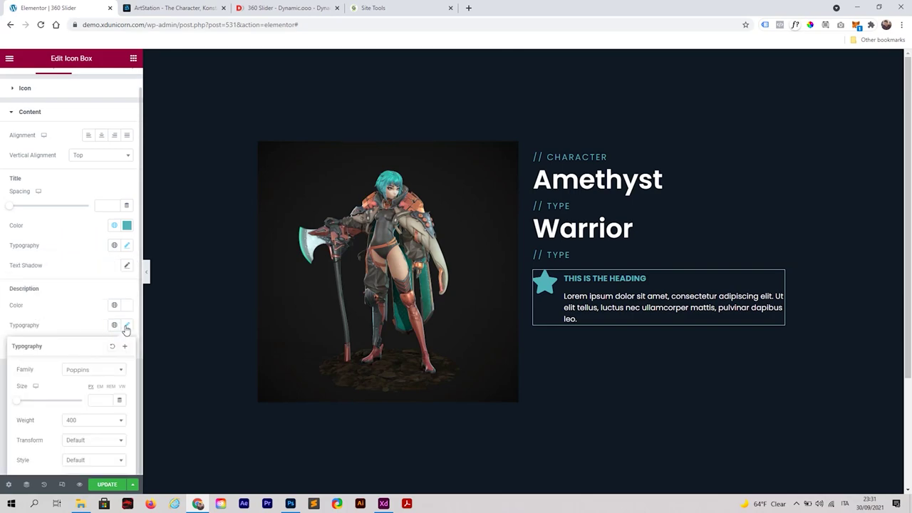
pyautogui.scroll(-1, 126, 330)
pyautogui.click(23, 321)
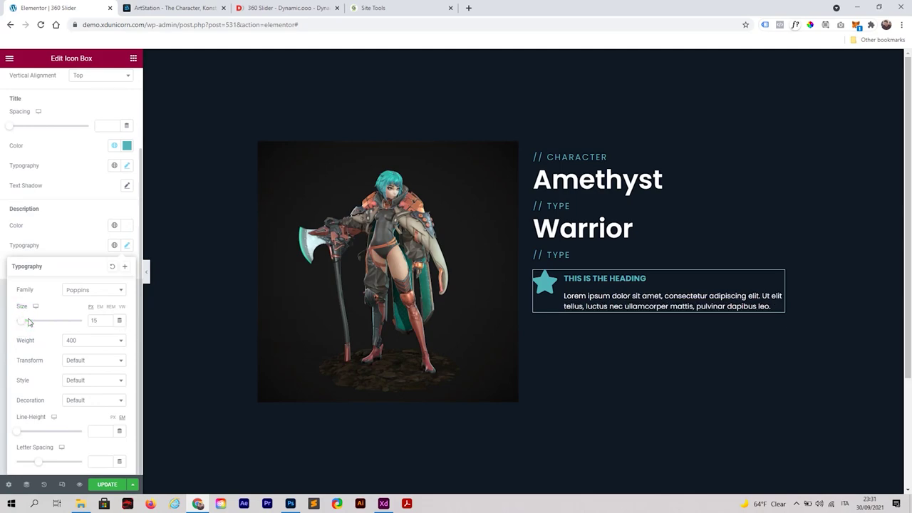
pyautogui.moveTo(22, 321); pyautogui.dragTo(24, 322)
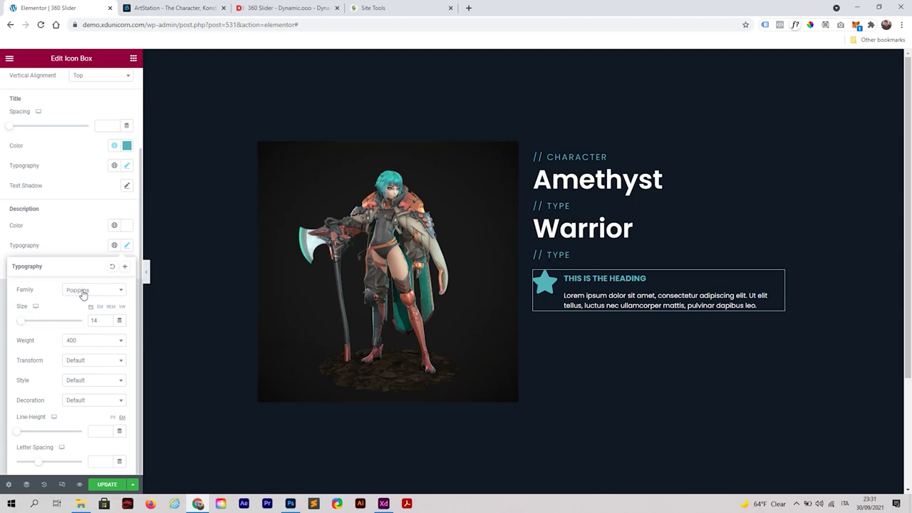
pyautogui.click(86, 242)
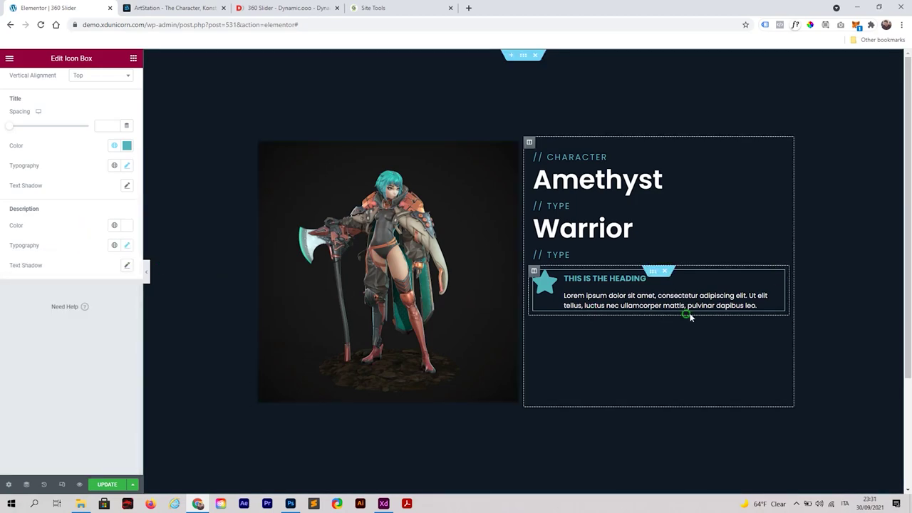
# Replace the icon box texts with "POWER SMASH" and "Destroys all enemies arouns", and set the title spacing to 4.
pyautogui.click(617, 278)
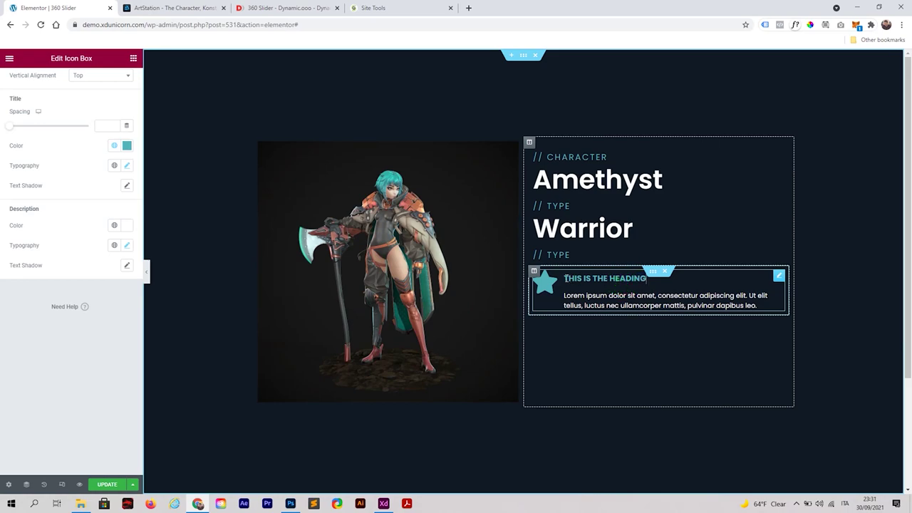
pyautogui.moveTo(565, 277); pyautogui.dragTo(647, 278)
pyautogui.write('POWER SMASH')
pyautogui.click(588, 295)
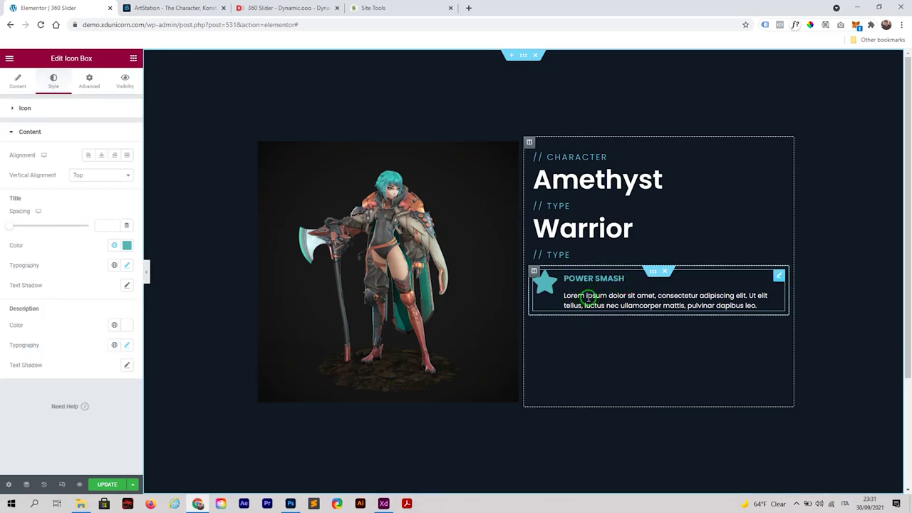
pyautogui.hotkey('ctrl', 'a')
pyautogui.write('Destroys all enemies arouns')
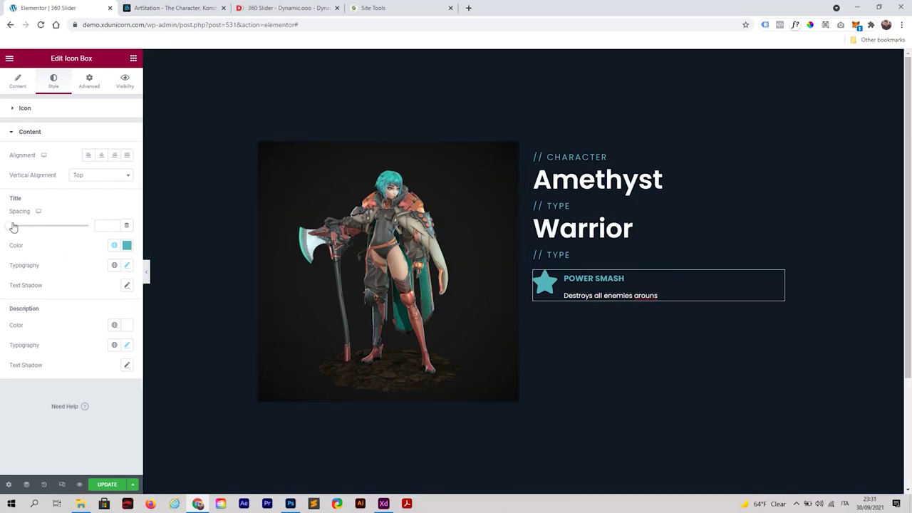
pyautogui.moveTo(13, 230); pyautogui.dragTo(17, 233)
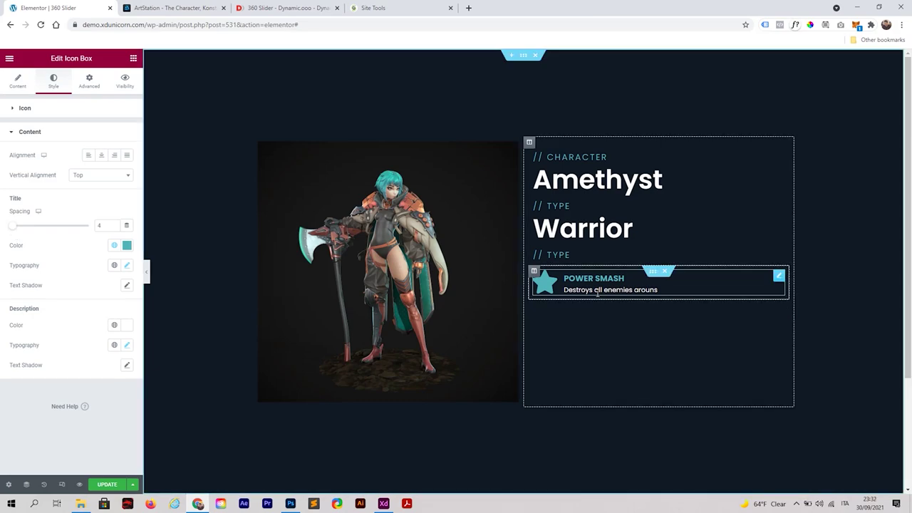
# Upload axe.svg, death.svg and revive.svg to the media library and use axe.svg as the POWER SMASH icon.
pyautogui.click(17, 83)
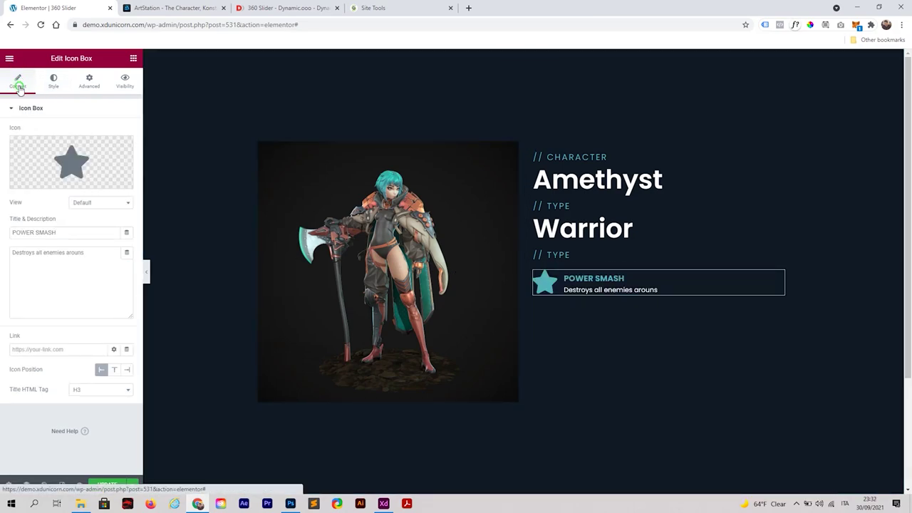
pyautogui.click(105, 188)
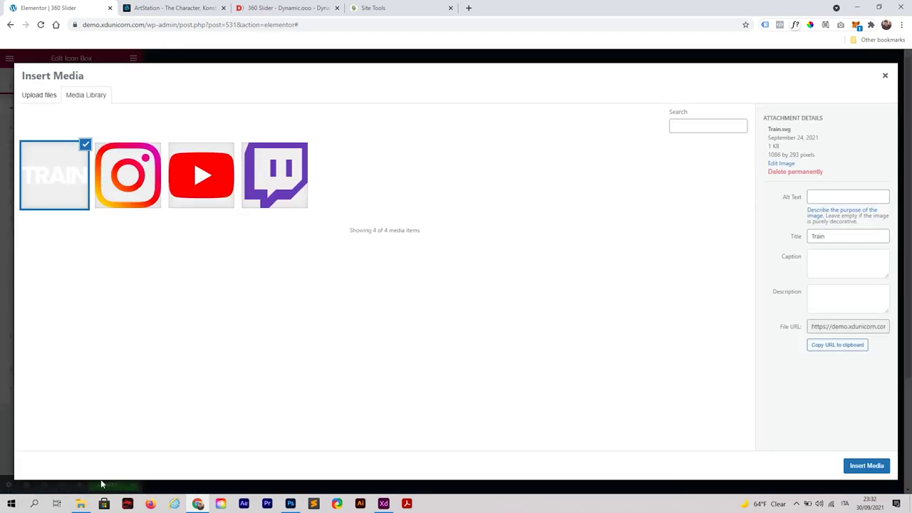
pyautogui.click(81, 503)
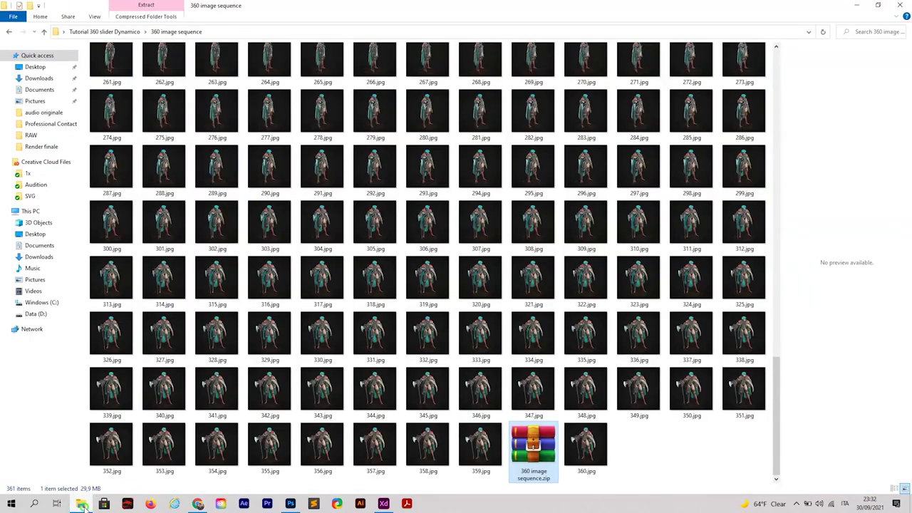
pyautogui.click(7, 32)
pyautogui.click(567, 107)
pyautogui.keyDown('ctrl'); pyautogui.click(653, 128); pyautogui.keyUp('ctrl')
pyautogui.keyDown('ctrl'); pyautogui.click(180, 270); pyautogui.keyUp('ctrl')
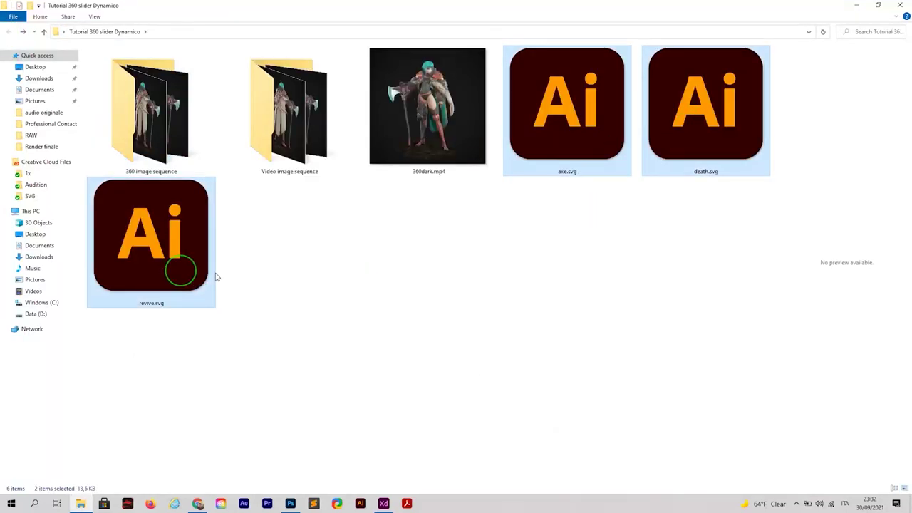
pyautogui.moveTo(181, 270); pyautogui.dragTo(235, 334)
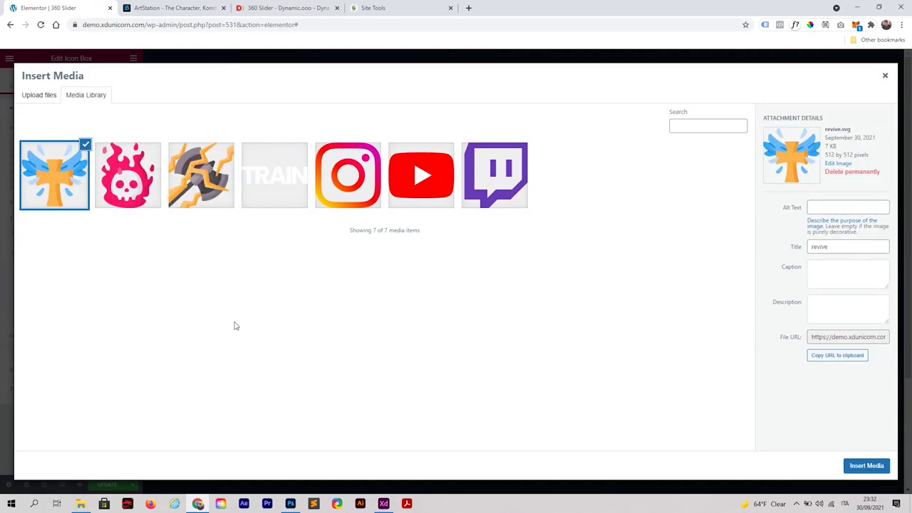
pyautogui.click(207, 183)
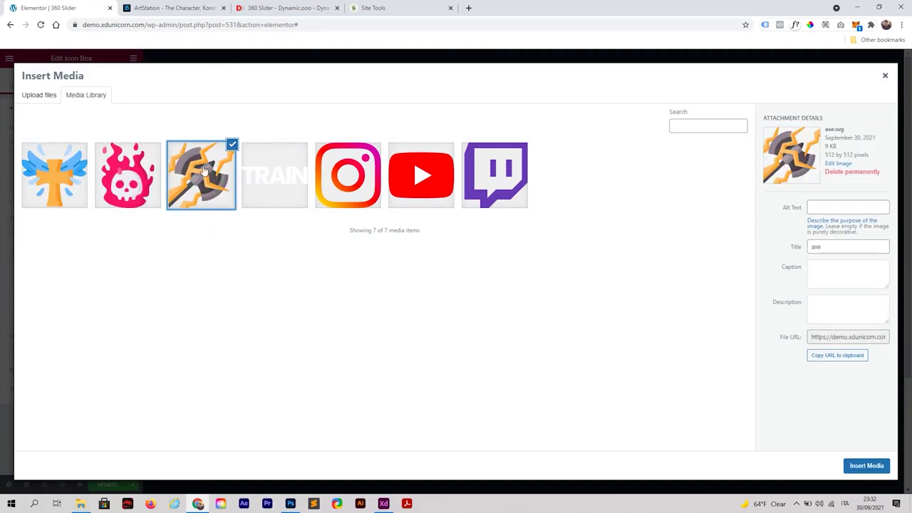
pyautogui.click(866, 466)
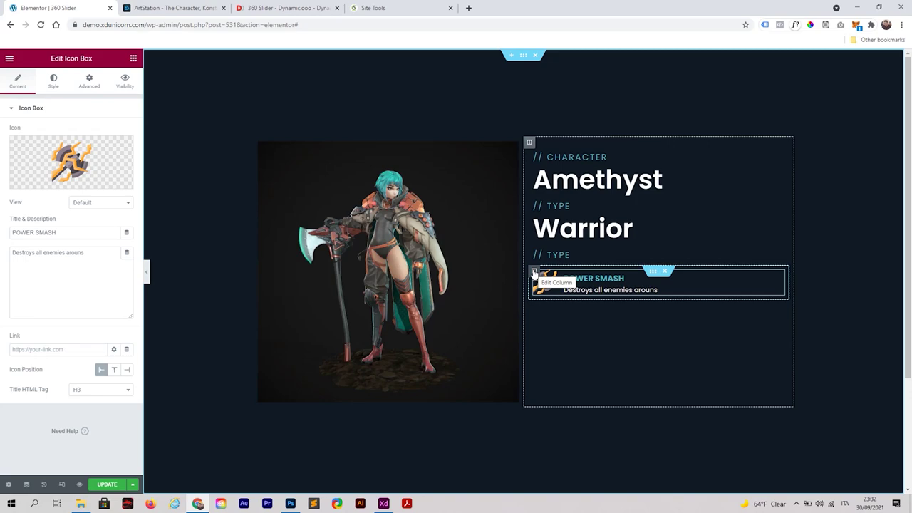
# Set the padding of the inner column around the POWER SMASH icon box to 4% on all sides.
pyautogui.click(533, 272)
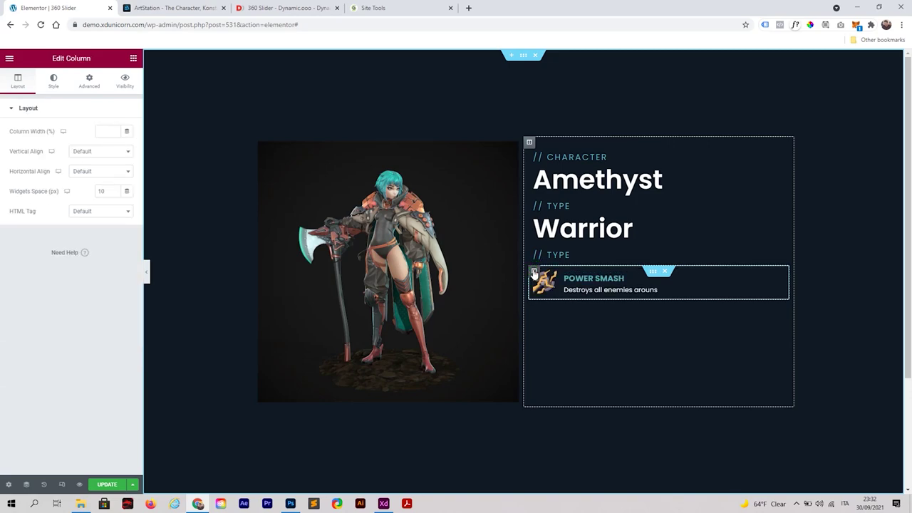
pyautogui.click(85, 82)
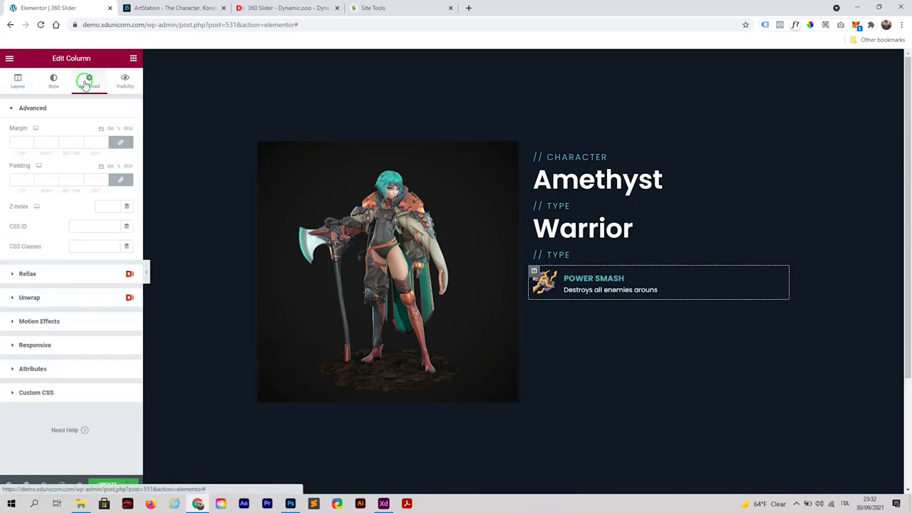
pyautogui.click(119, 168)
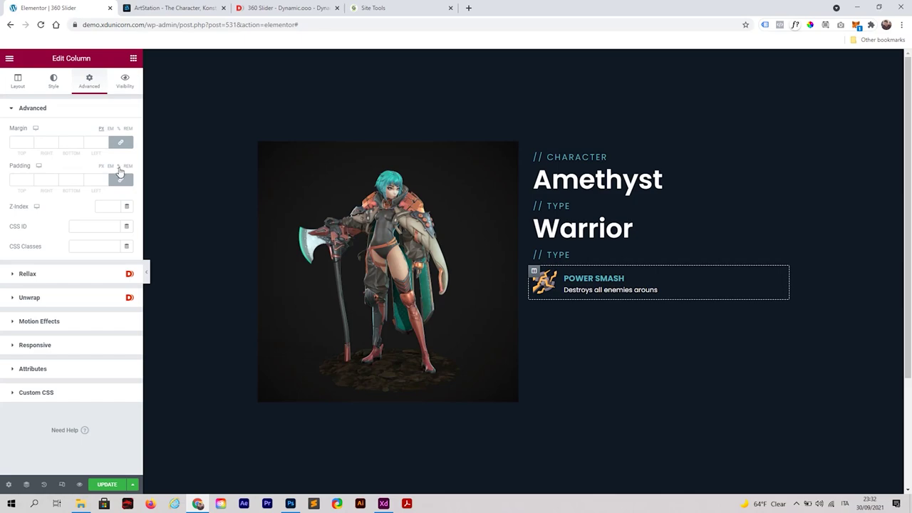
pyautogui.click(119, 168)
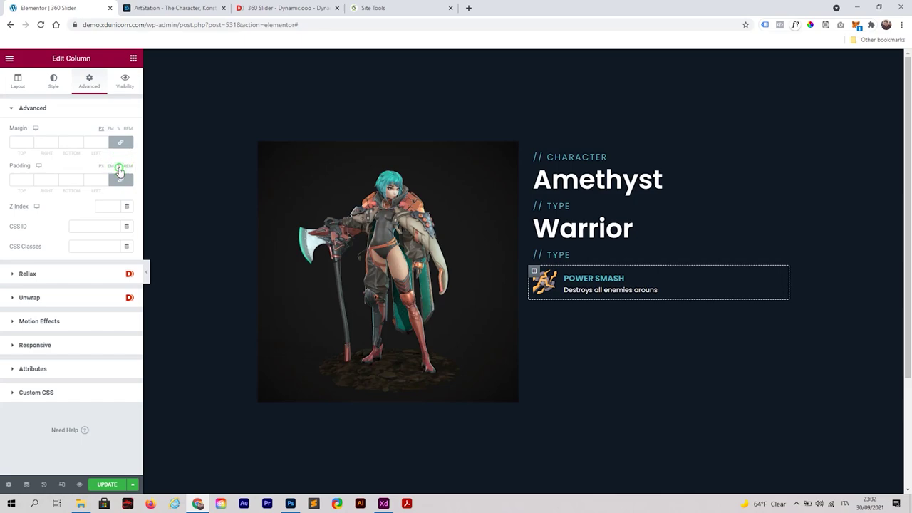
pyautogui.click(31, 181)
pyautogui.click(30, 181)
pyautogui.click(30, 181)
pyautogui.click(30, 181)
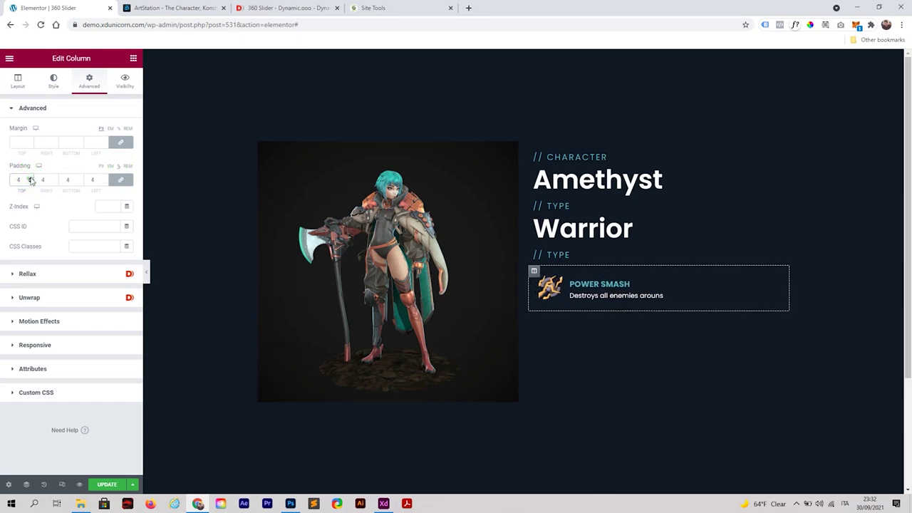
pyautogui.click(31, 181)
pyautogui.click(31, 183)
# Choose a classic background for the column and copy the POWER SMASH card's fill hex #14212E from the Adobe XD mockup.
pyautogui.click(57, 84)
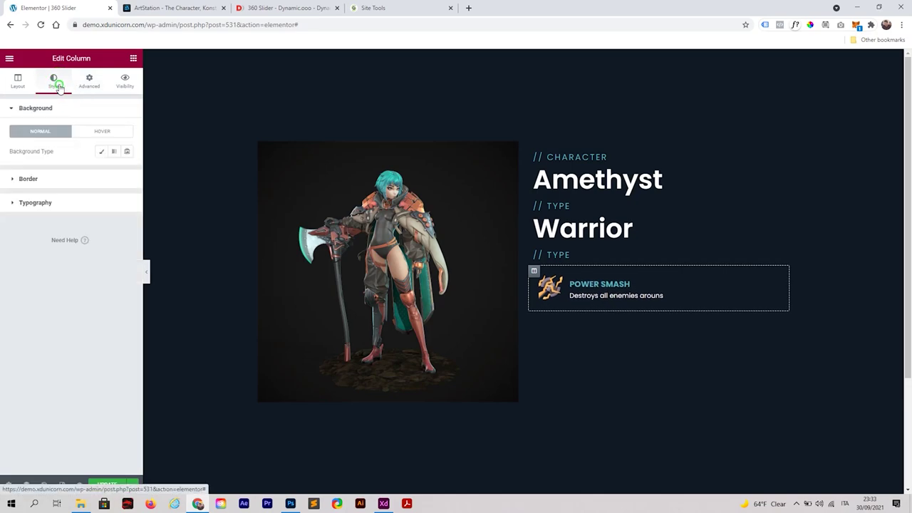
pyautogui.click(99, 153)
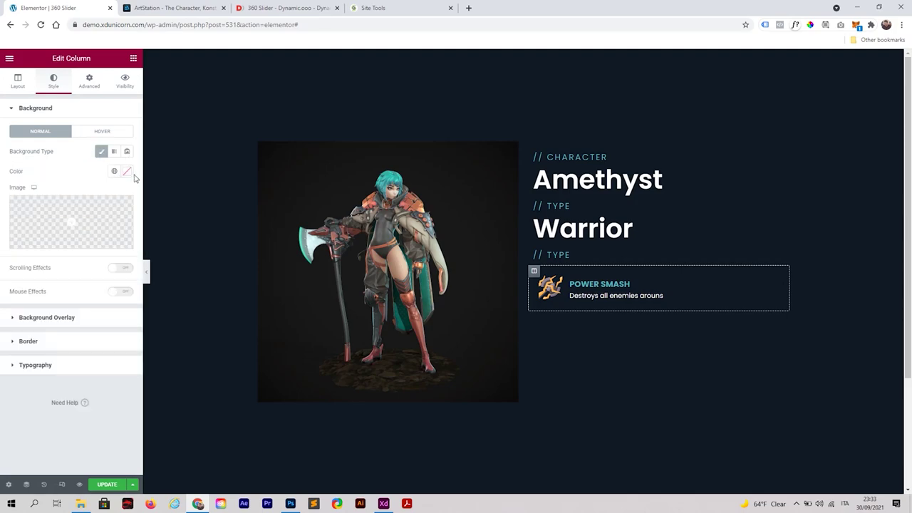
pyautogui.click(383, 504)
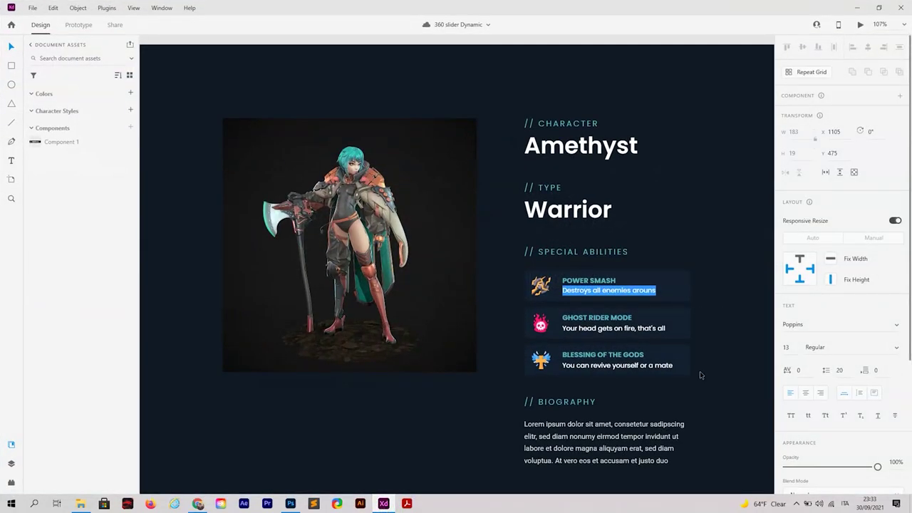
pyautogui.click(683, 292)
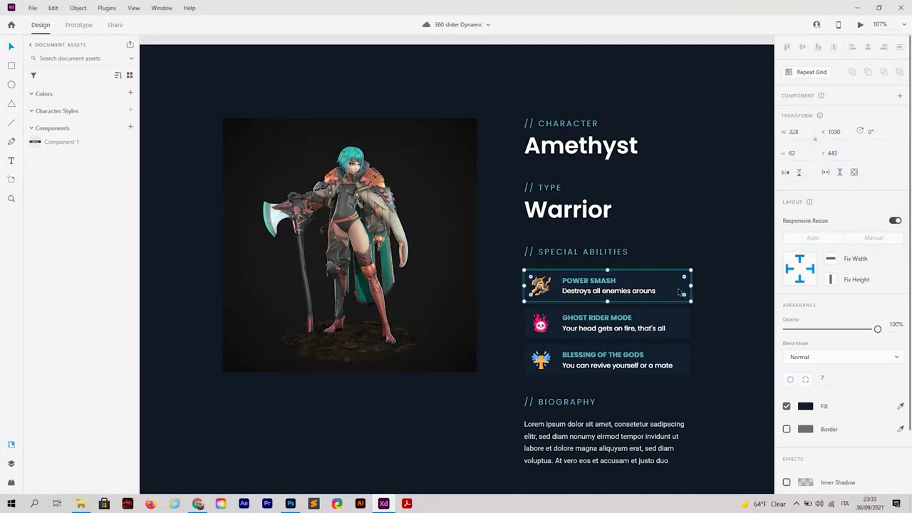
pyautogui.click(806, 408)
pyautogui.click(721, 447)
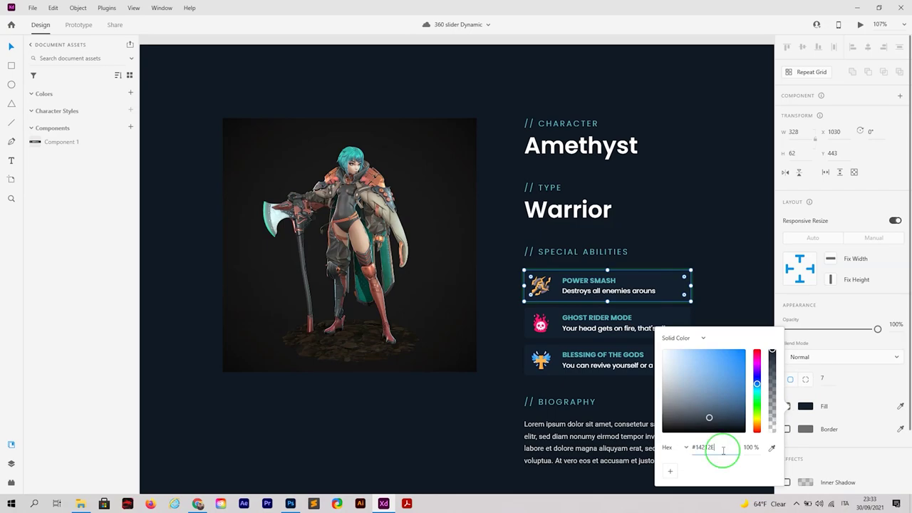
pyautogui.moveTo(709, 447); pyautogui.dragTo(690, 447)
pyautogui.hotkey('ctrl', 'c')
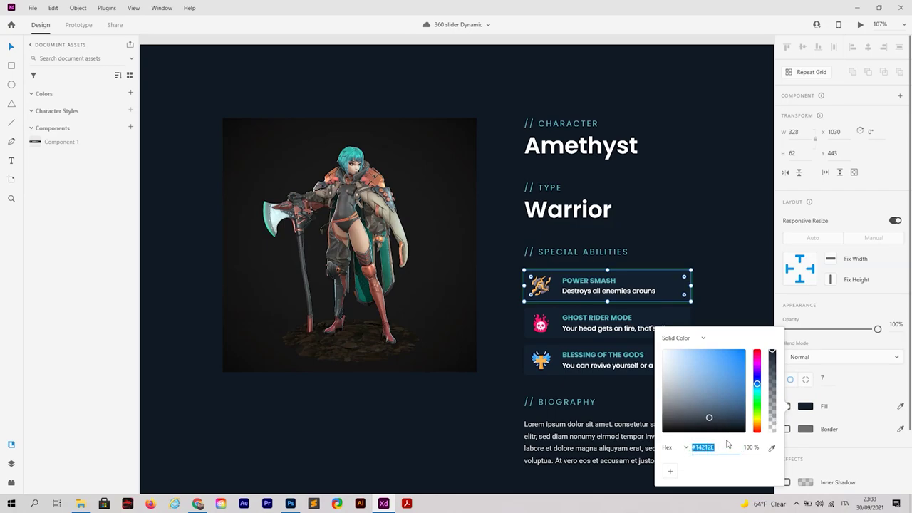
# Return to Elementor in the browser and set the inner column's background color to #14212E.
pyautogui.click(385, 505)
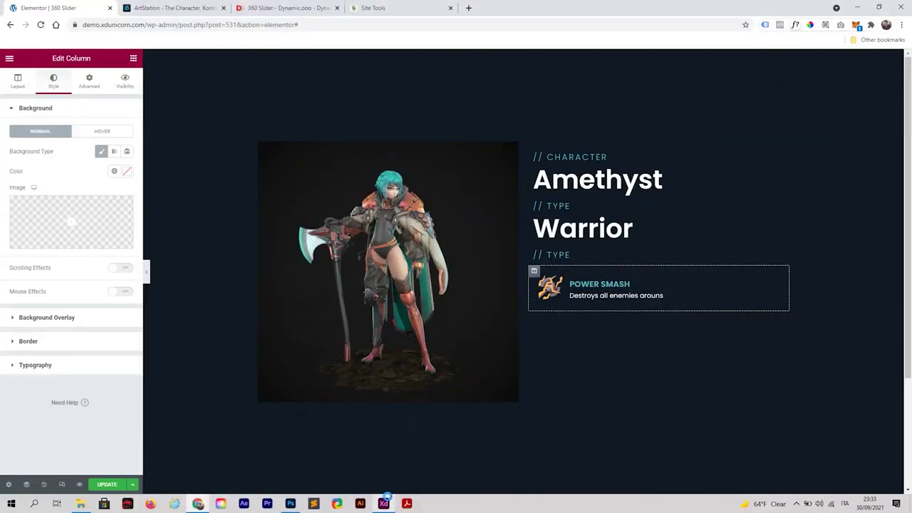
pyautogui.click(126, 173)
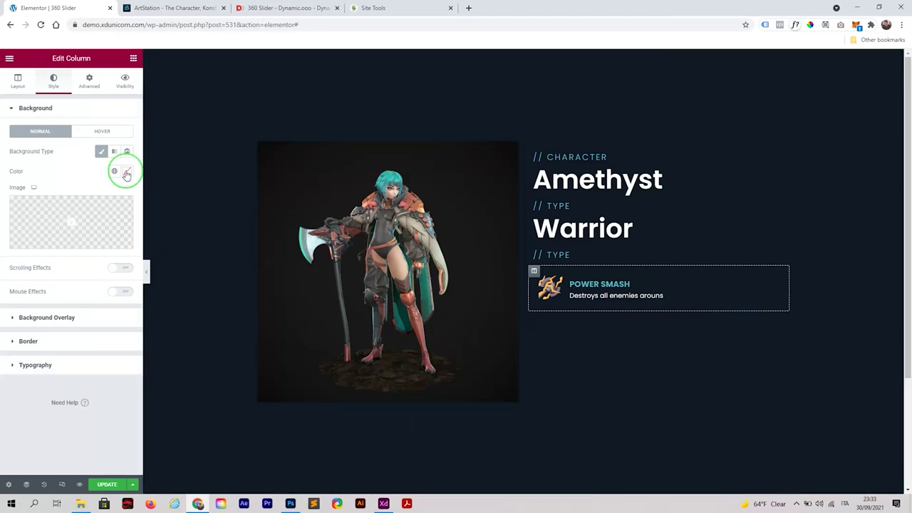
pyautogui.hotkey('ctrl', 'v')
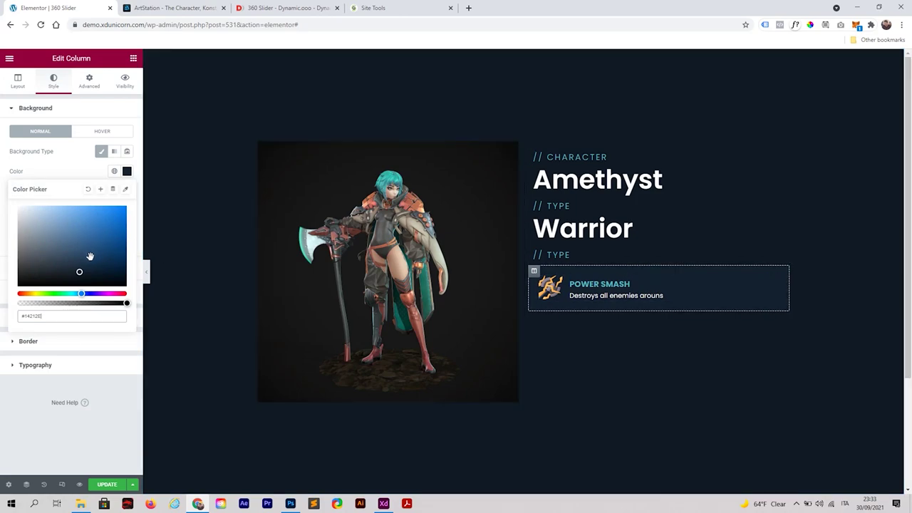
pyautogui.moveTo(90, 256)
pyautogui.mouseDown()
pyautogui.moveTo(95, 218)
pyautogui.moveTo(86, 238)
pyautogui.moveTo(74, 208)
pyautogui.moveTo(84, 233)
pyautogui.mouseUp()
pyautogui.moveTo(49, 316); pyautogui.dragTo(20, 320)
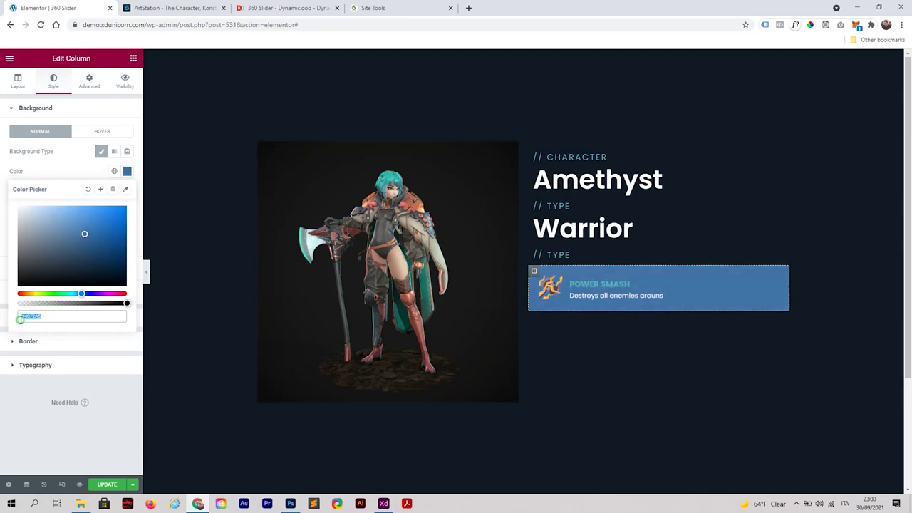
pyautogui.write('#14212B')
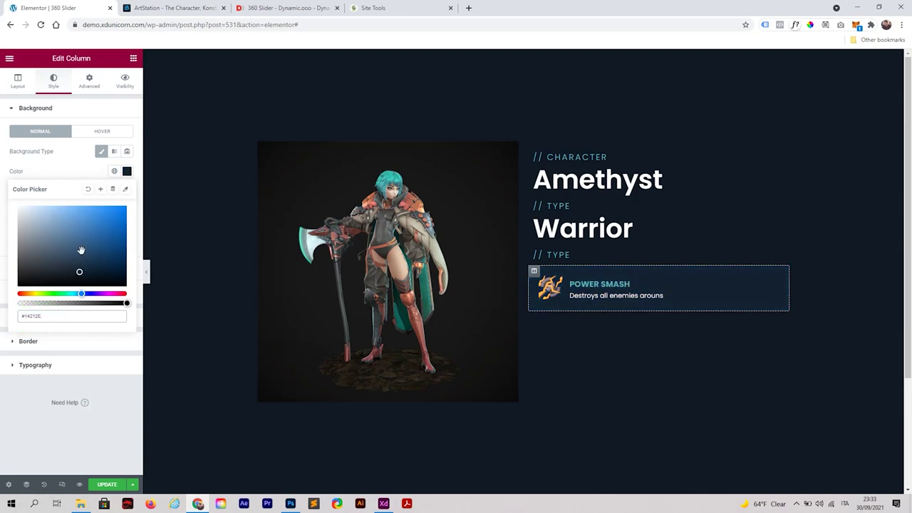
pyautogui.click(76, 171)
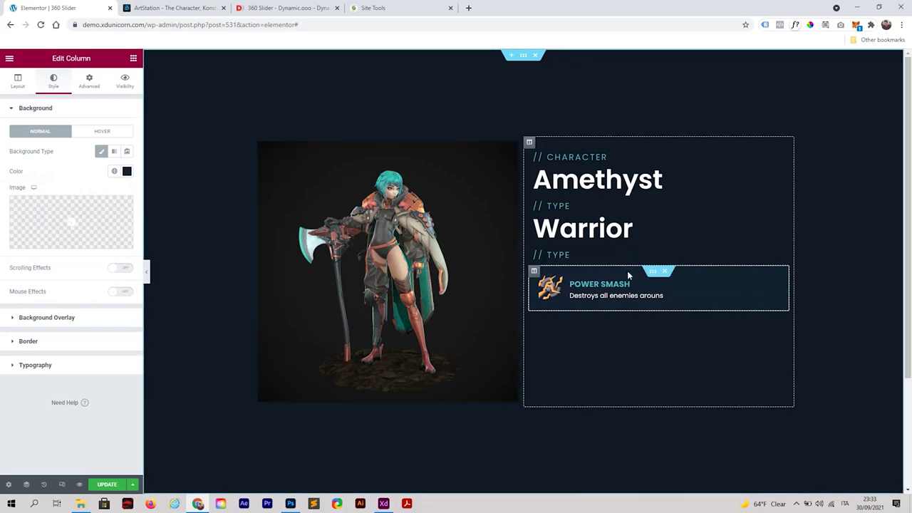
# Set the inner column's margin to 2% and its padding to 3% on all sides.
pyautogui.click(89, 81)
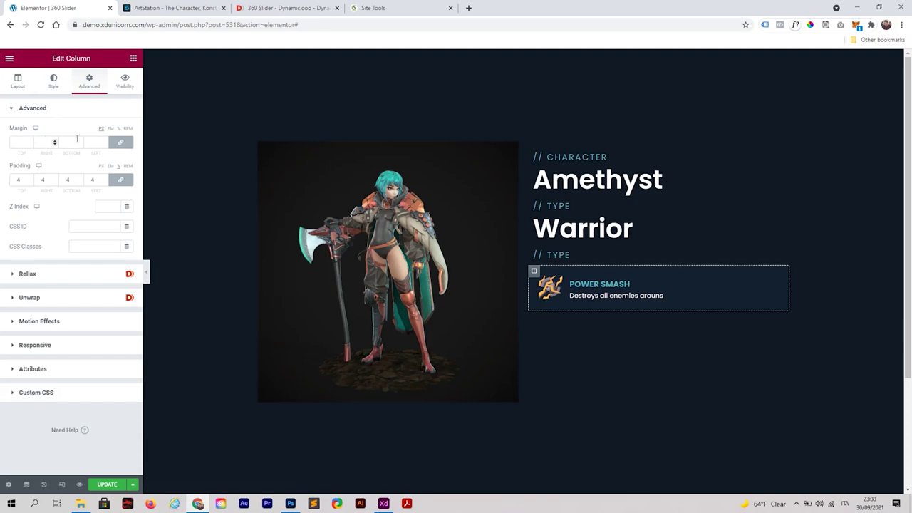
pyautogui.click(120, 131)
pyautogui.click(30, 143)
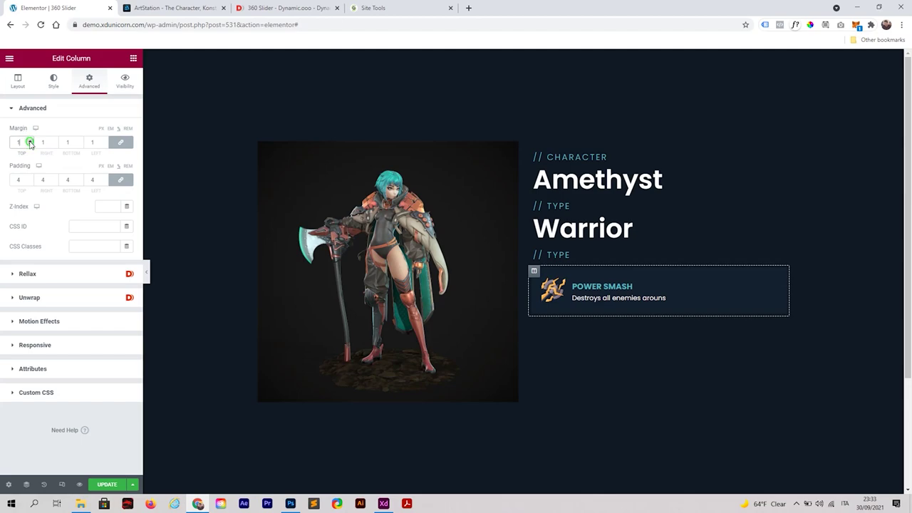
pyautogui.click(30, 143)
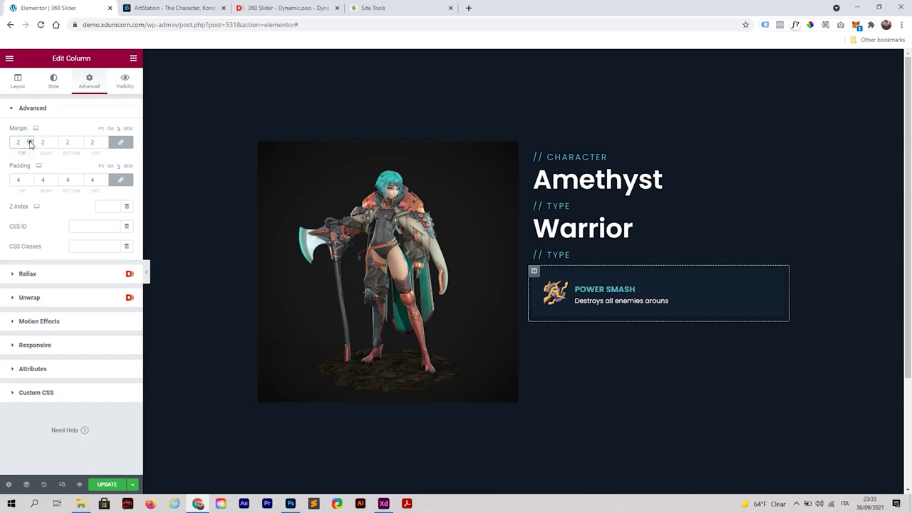
pyautogui.click(30, 182)
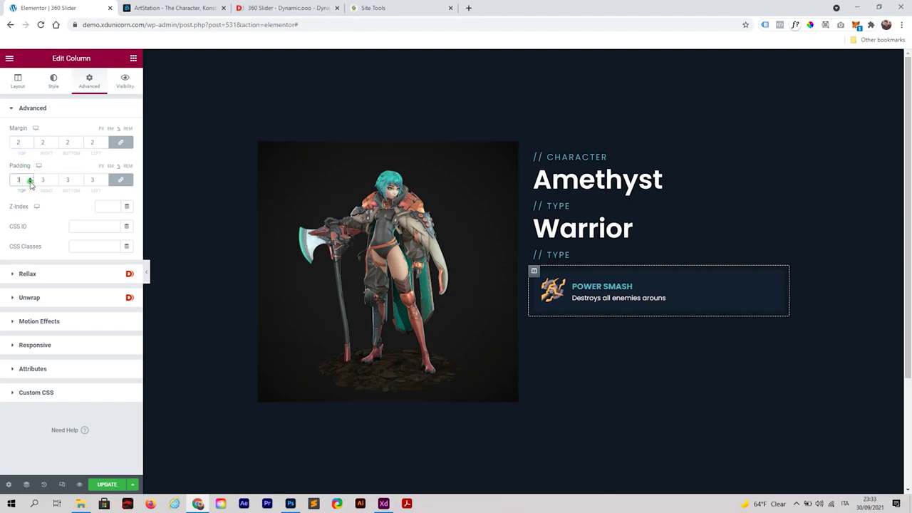
# Round the inner column's corners with an equal border radius on all four corners.
pyautogui.click(54, 83)
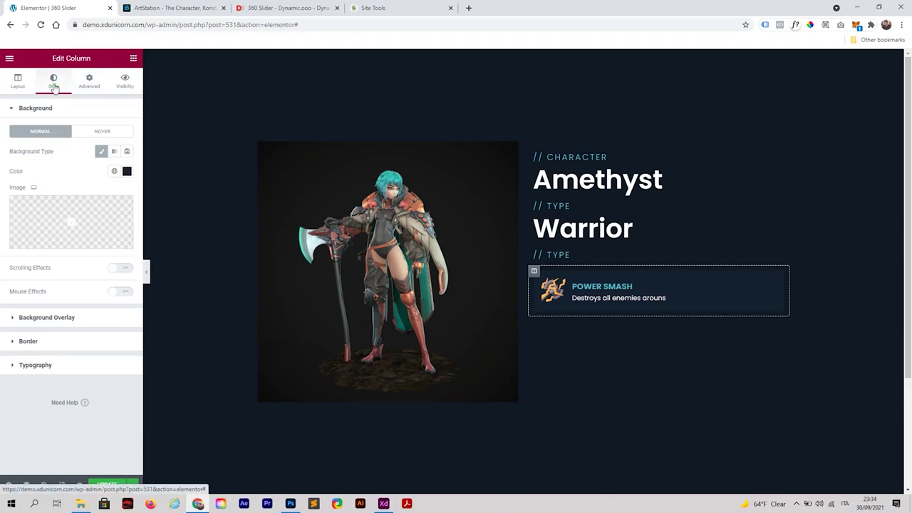
pyautogui.click(57, 342)
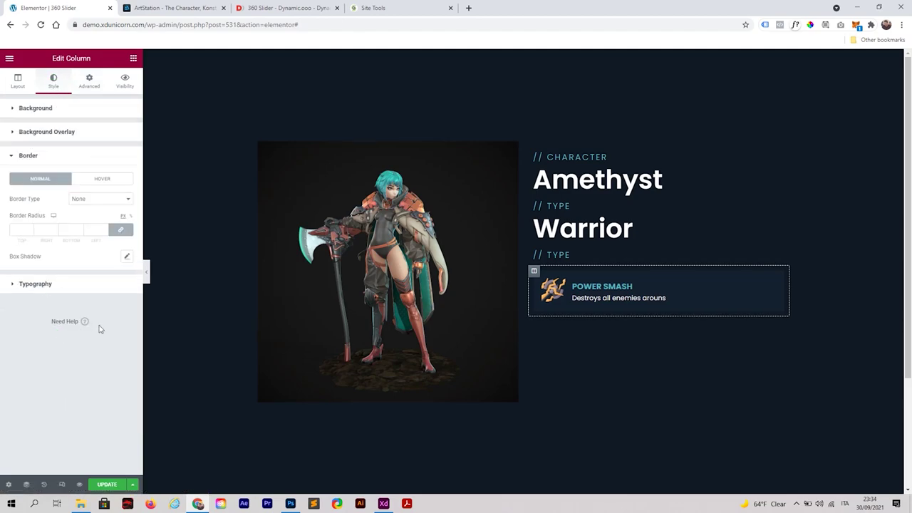
pyautogui.click(31, 229)
pyautogui.click(31, 229)
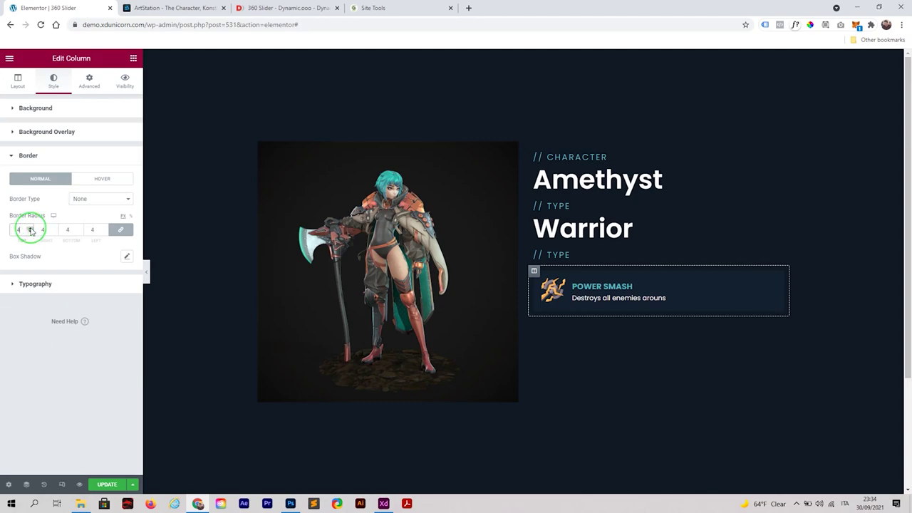
pyautogui.click(30, 229)
pyautogui.click(31, 228)
# Unlink the inner column's padding values and set only the left padding to 6%.
pyautogui.click(89, 81)
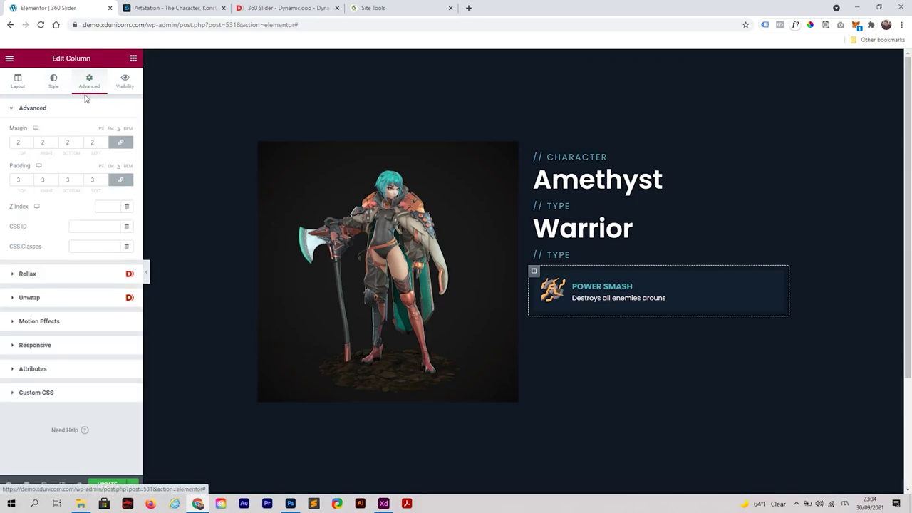
pyautogui.click(123, 182)
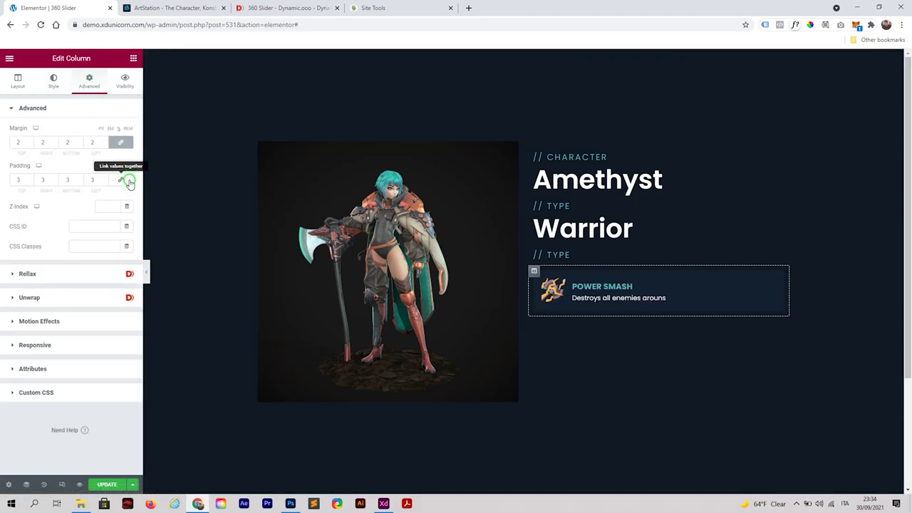
pyautogui.click(106, 179)
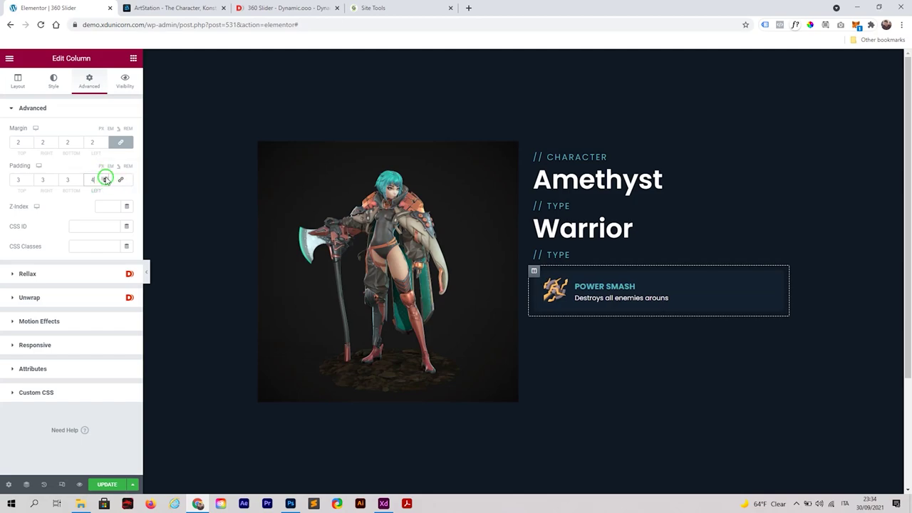
pyautogui.click(106, 180)
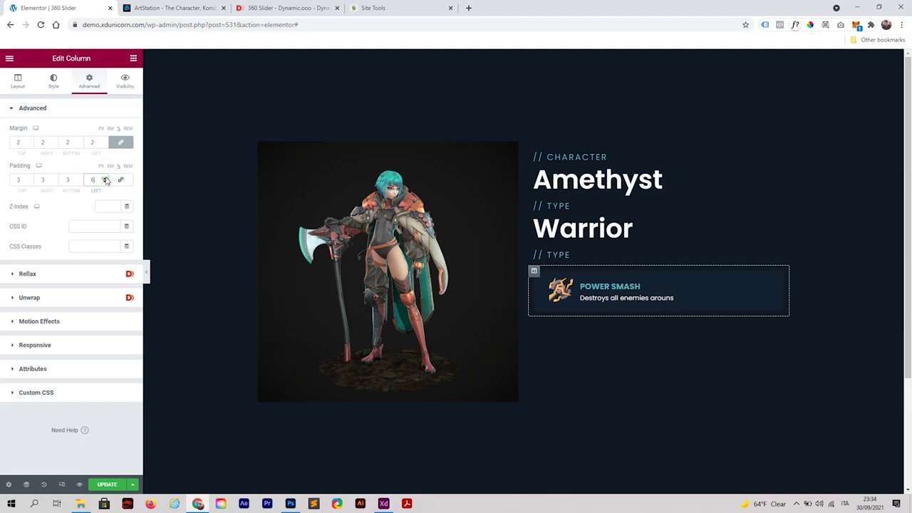
# Reduce the ability card column's left padding to 4%.
pyautogui.click(106, 179)
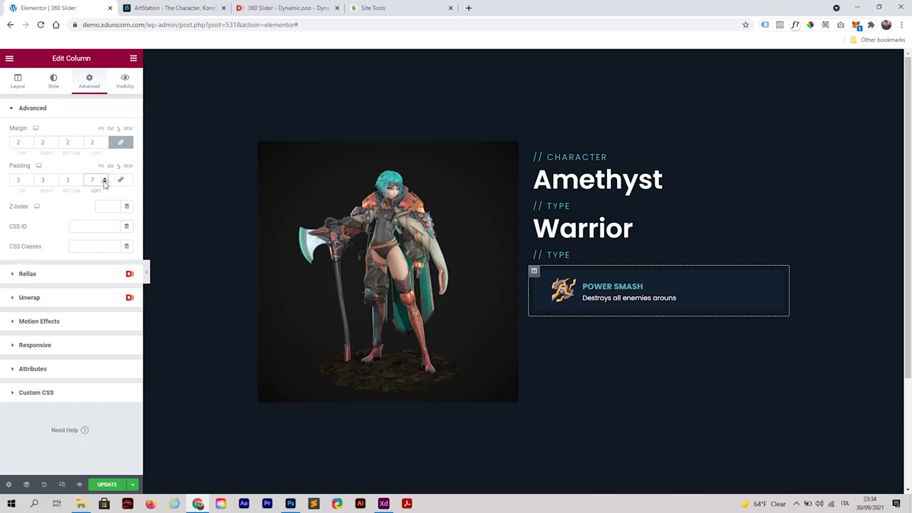
pyautogui.click(104, 182)
pyautogui.click(104, 183)
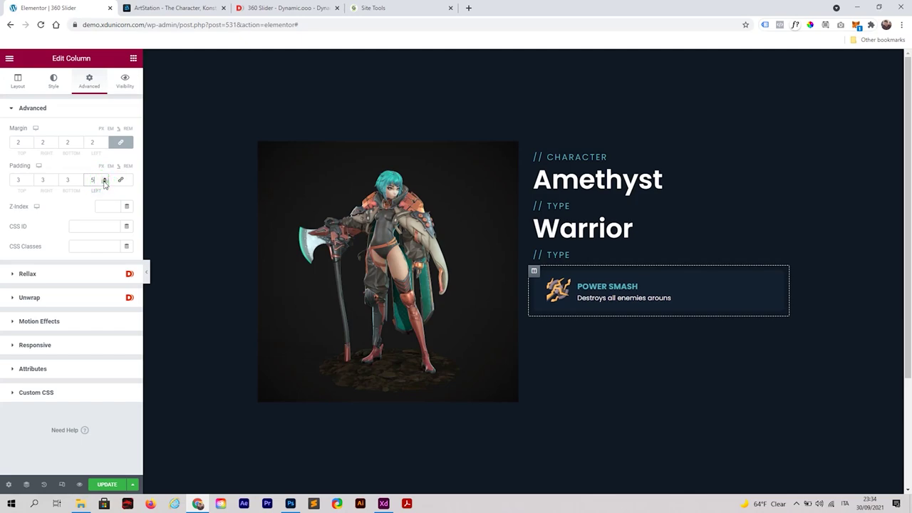
pyautogui.click(104, 183)
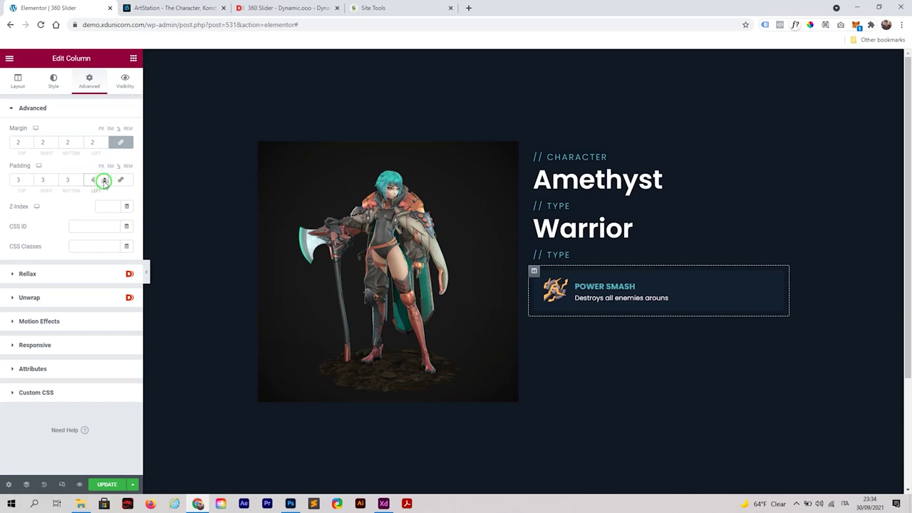
# Unlink the ability card column's margin values and set only the right margin to 24%.
pyautogui.click(121, 142)
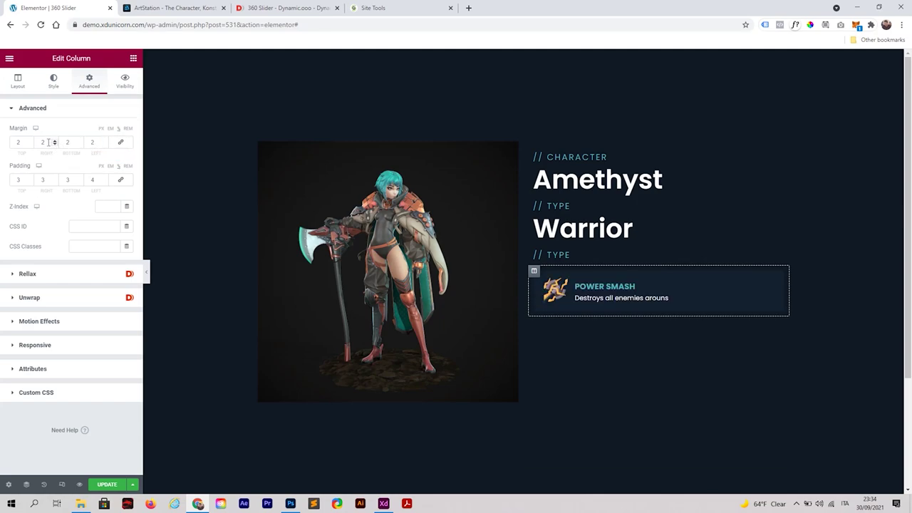
pyautogui.click(55, 141)
pyautogui.click(56, 142)
pyautogui.click(56, 141)
pyautogui.click(55, 142)
pyautogui.click(56, 142)
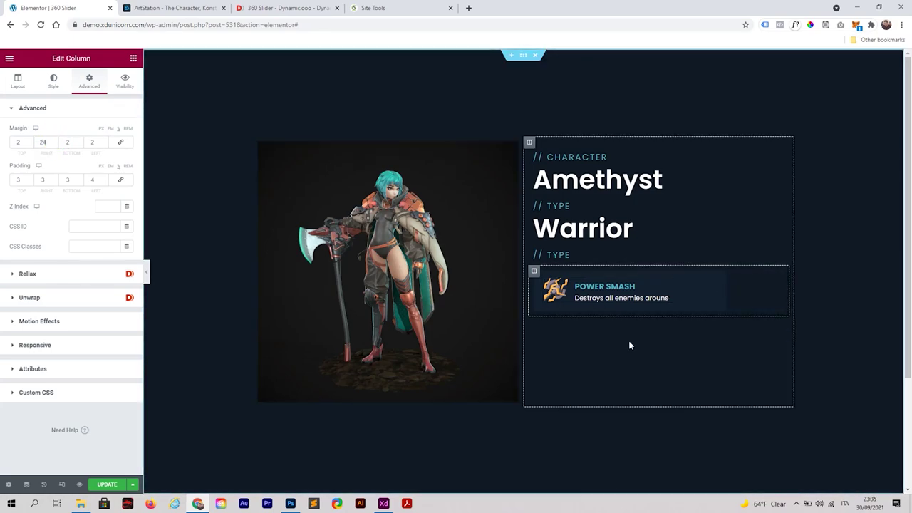
# Duplicate the POWER SMASH inner section twice so that three ability cards are stacked.
pyautogui.rightClick(652, 271)
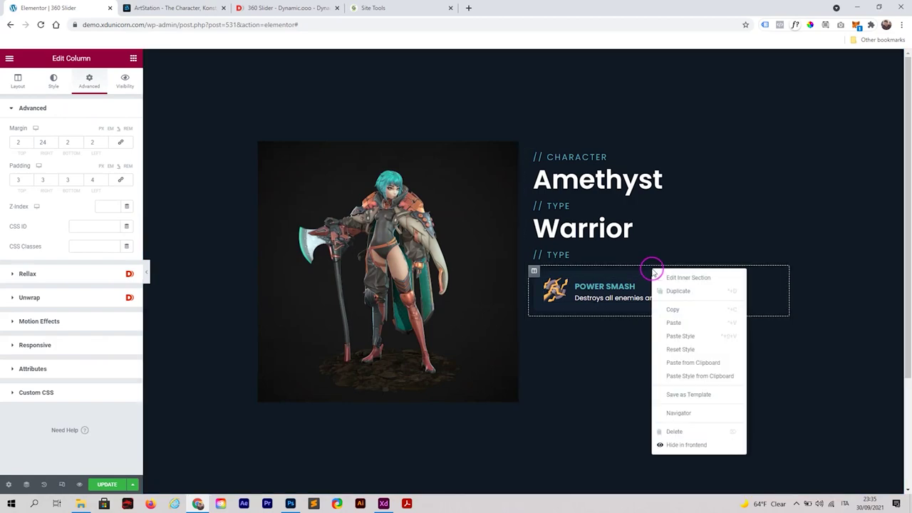
pyautogui.click(688, 290)
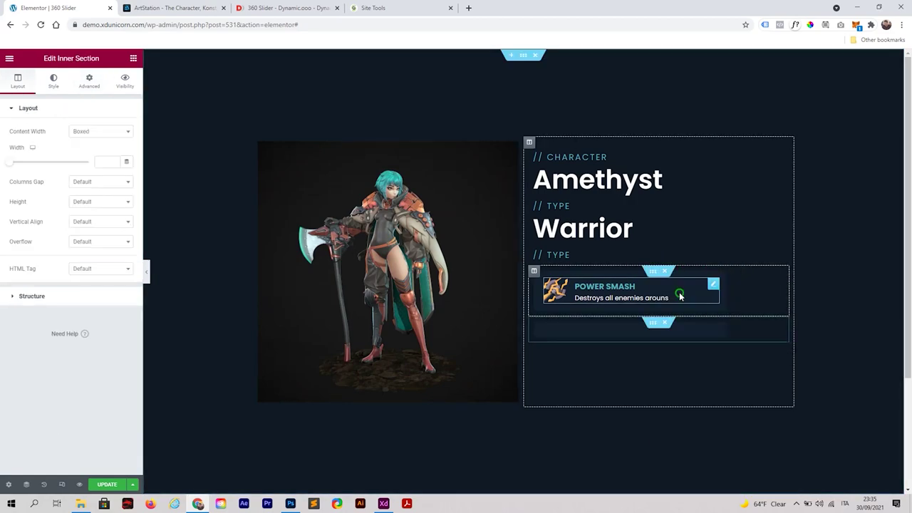
pyautogui.rightClick(649, 325)
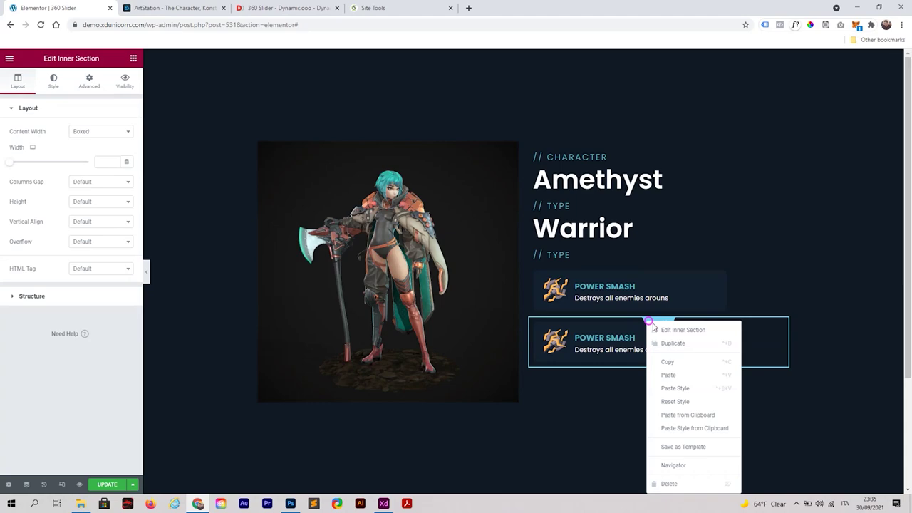
pyautogui.click(679, 344)
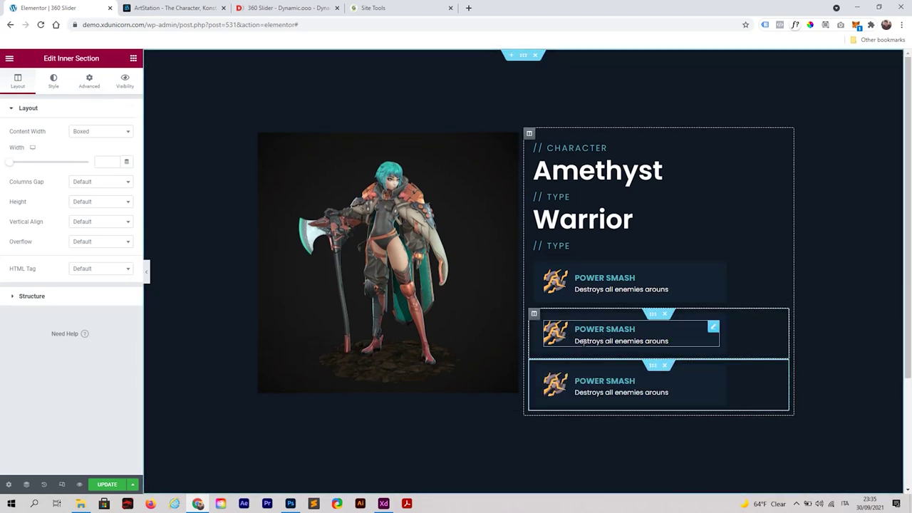
# Replace the second ability card's icon with the pink flaming skull SVG from the media library.
pyautogui.click(712, 330)
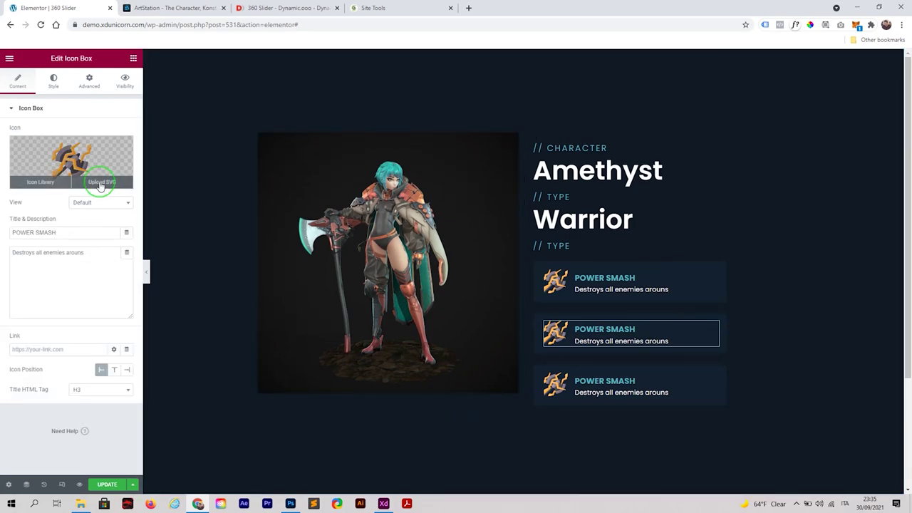
pyautogui.click(96, 182)
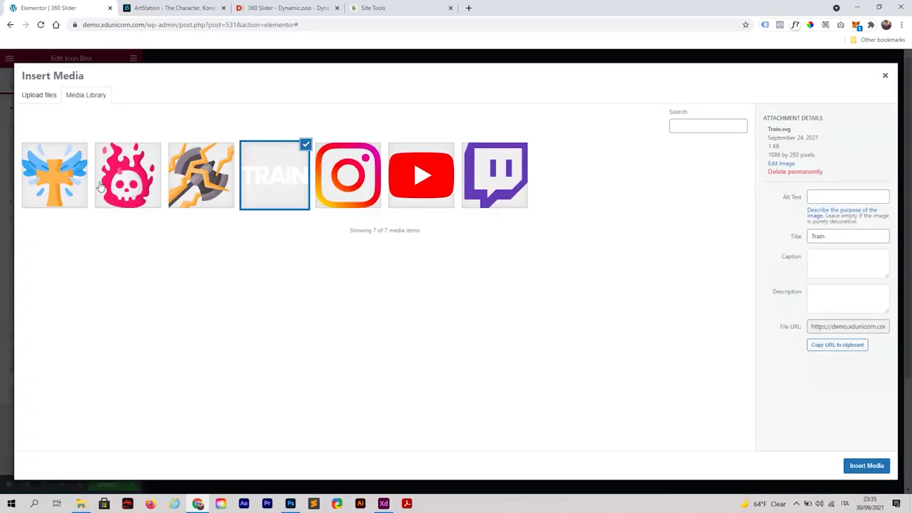
pyautogui.click(142, 174)
pyautogui.click(848, 468)
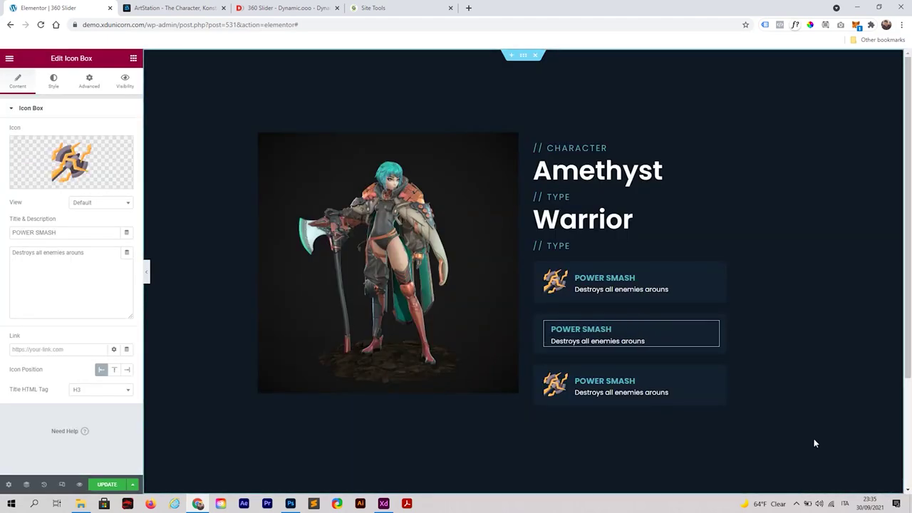
# Copy the title GHOST RIDER MODE from the Adobe XD mockup into the second card and set its description to "Your head gets on fire, that's all".
pyautogui.click(383, 503)
pyautogui.click(603, 322)
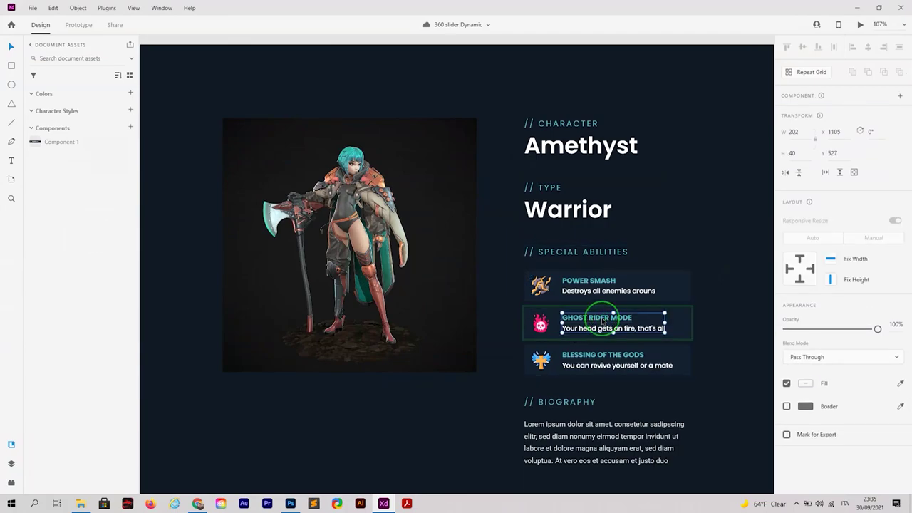
pyautogui.doubleClick(602, 319)
pyautogui.hotkey('ctrl', 'c')
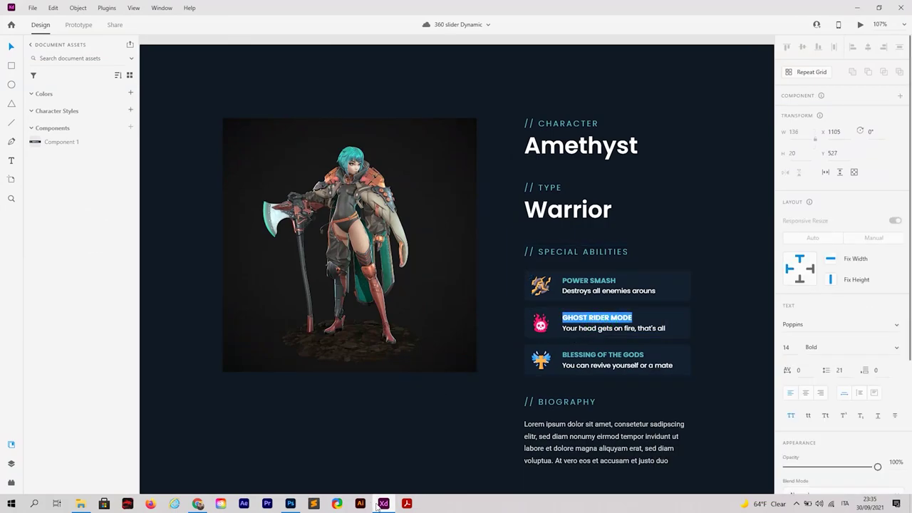
pyautogui.hotkey('alt', 'Tab')
pyautogui.click(598, 329)
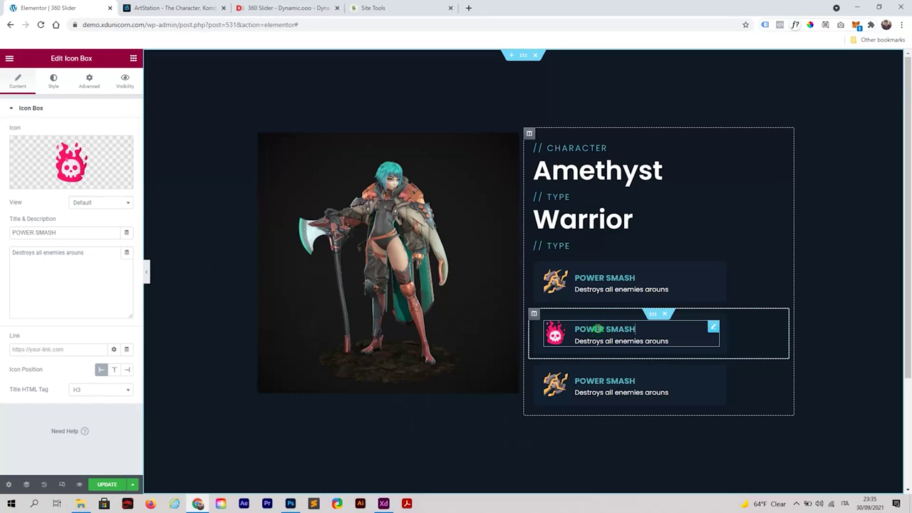
pyautogui.tripleClick(598, 329)
pyautogui.hotkey('ctrl', 'v')
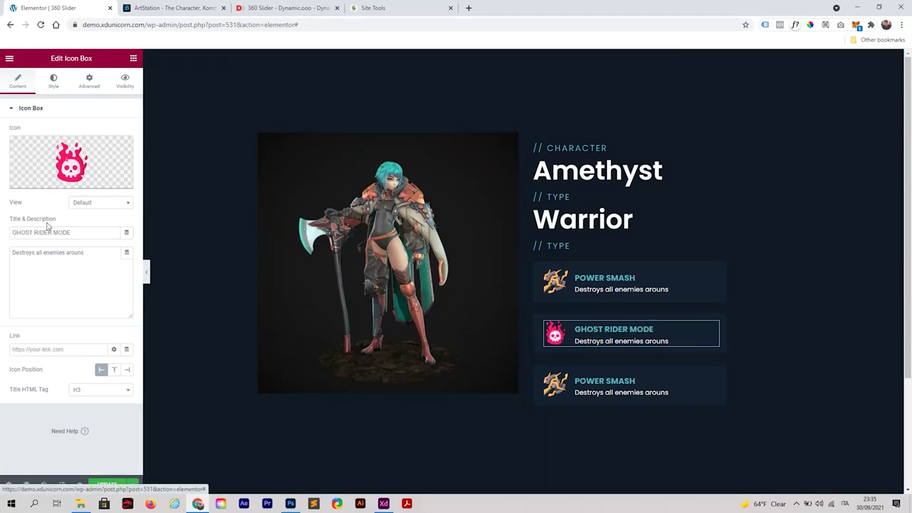
pyautogui.moveTo(90, 255); pyautogui.dragTo(12, 254)
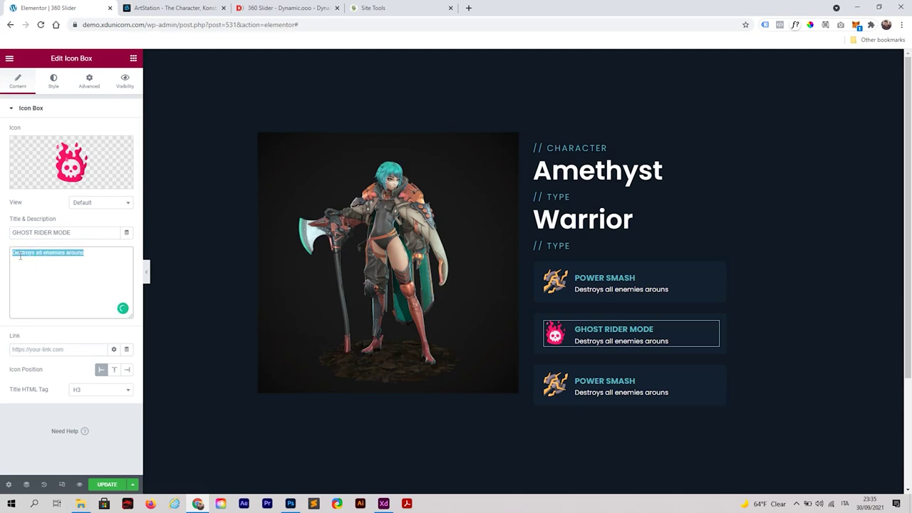
pyautogui.write("Your head gets on fire, that's all")
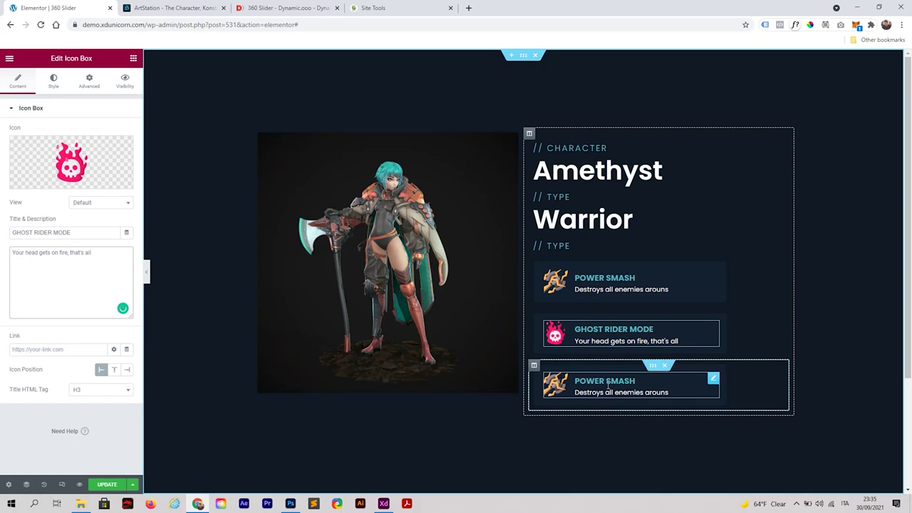
# Replace the third ability card's icon with the winged cross SVG from the media library.
pyautogui.click(714, 378)
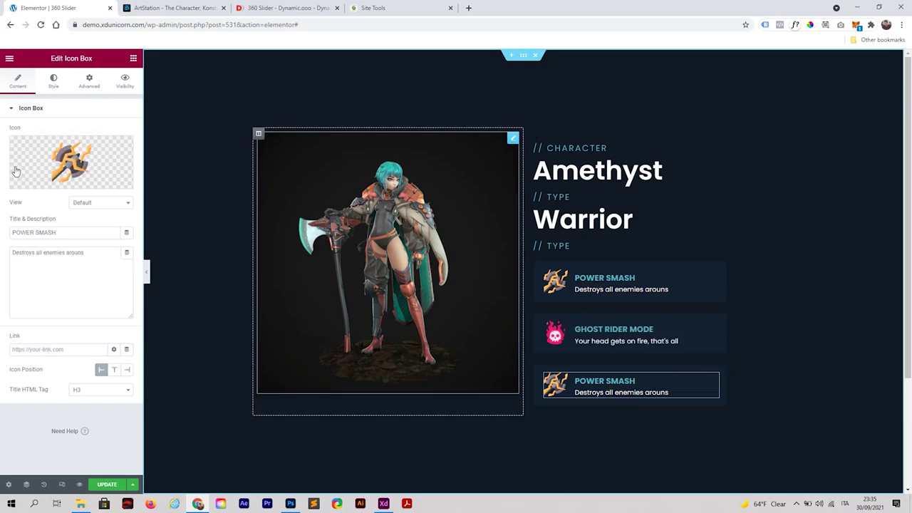
pyautogui.click(107, 187)
pyautogui.click(64, 186)
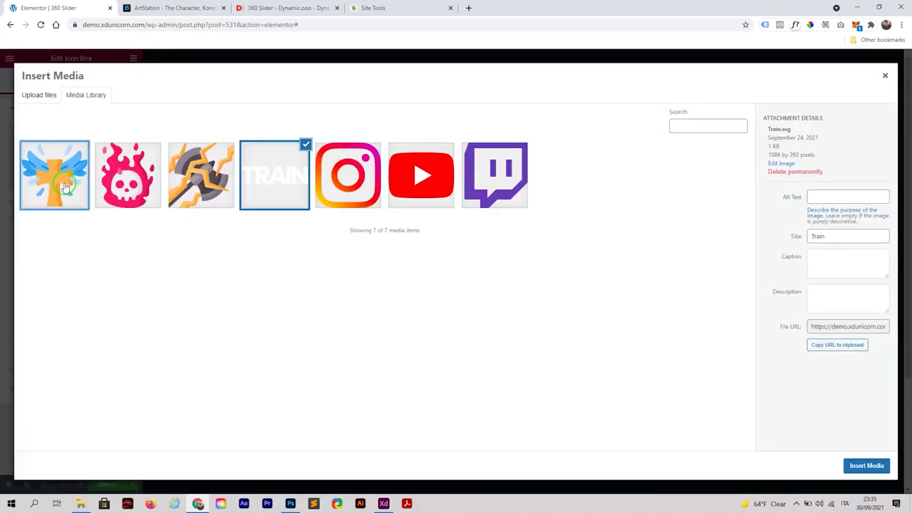
pyautogui.click(853, 465)
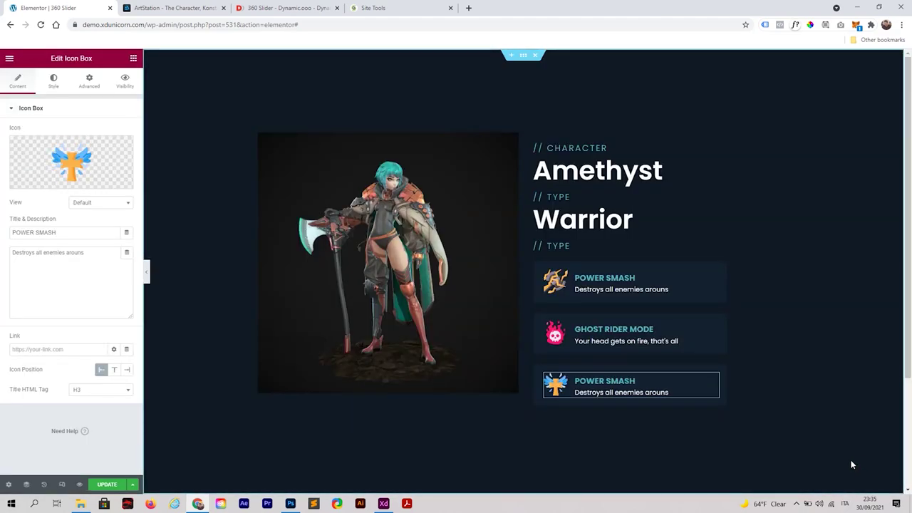
# Title the third ability card "blessing of the gods" and set its description to "You can revive yourself or a mate".
pyautogui.tripleClick(61, 232)
pyautogui.write('blessing of the gods')
pyautogui.moveTo(86, 253); pyautogui.dragTo(2, 257)
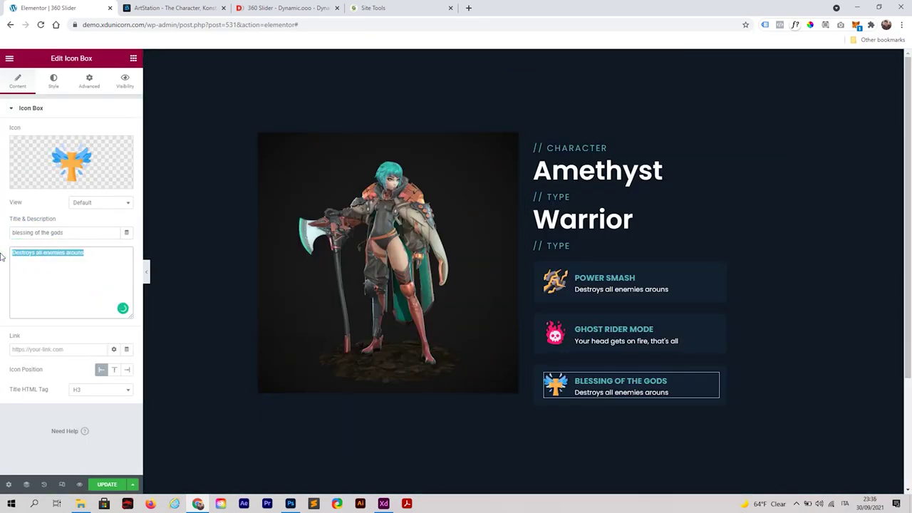
pyautogui.write('You can revive yourself or a mate')
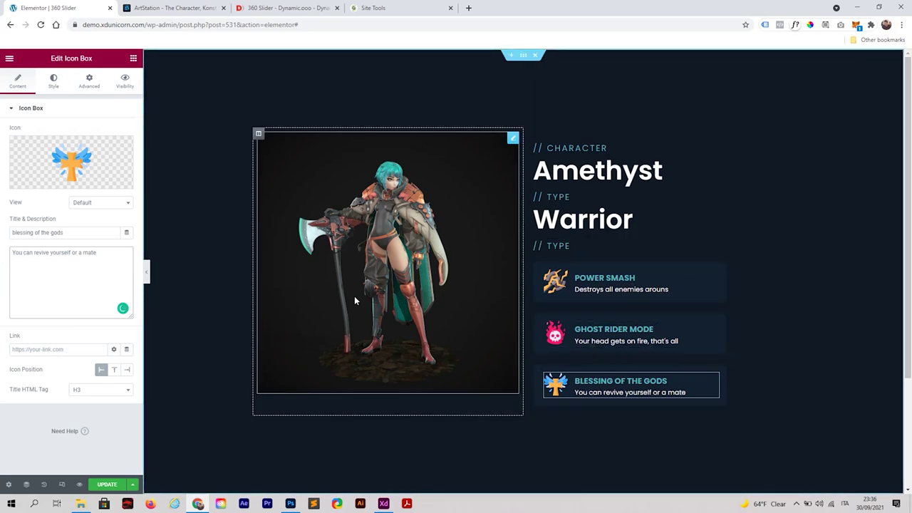
pyautogui.click(147, 272)
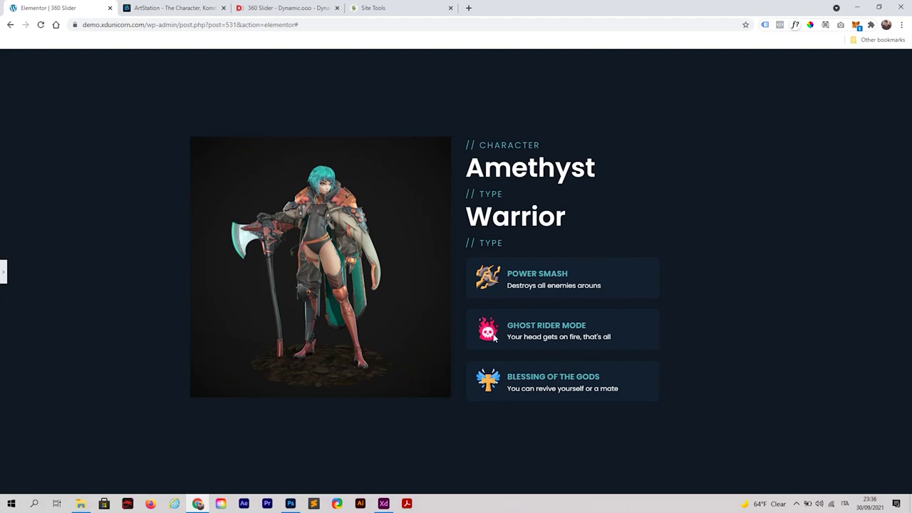
pyautogui.click(4, 276)
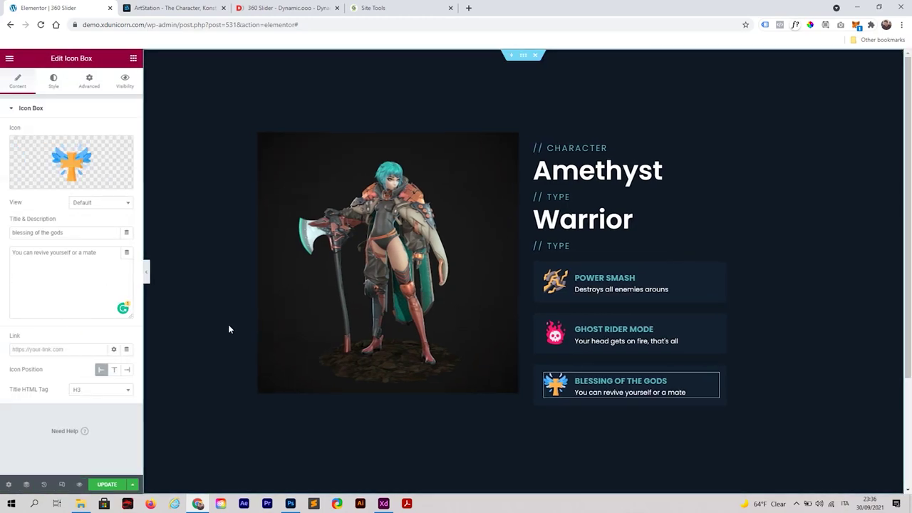
# Duplicate the Character inner section and move the copy below the third ability card.
pyautogui.click(652, 146)
pyautogui.rightClick(653, 146)
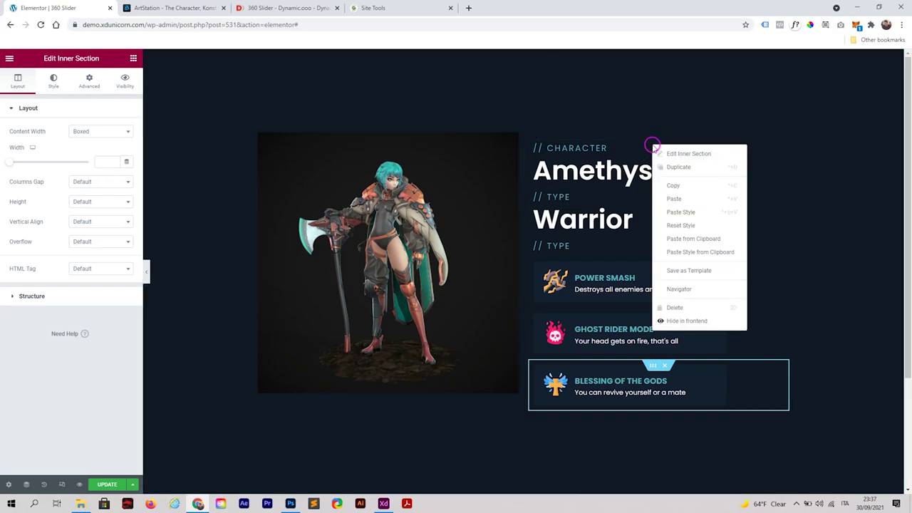
pyautogui.click(678, 168)
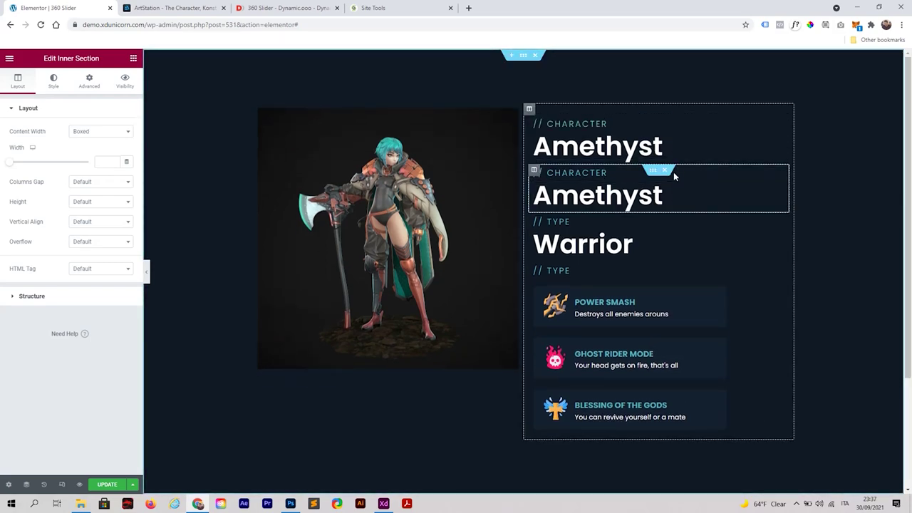
pyautogui.scroll(-1, 678, 170)
pyautogui.moveTo(654, 143); pyautogui.dragTo(602, 413)
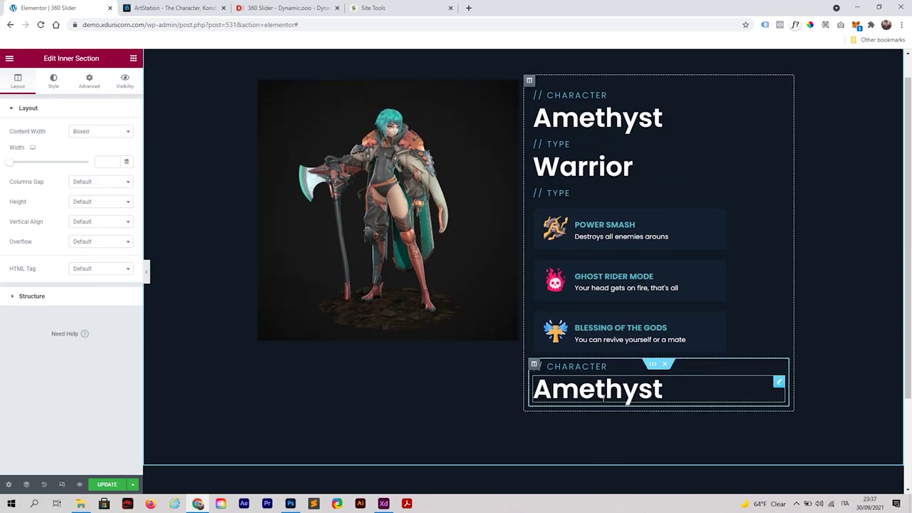
# Delete the Amethyst heading from the copied section and add a Text Editor widget beneath its // CHARACTER label.
pyautogui.rightClick(627, 391)
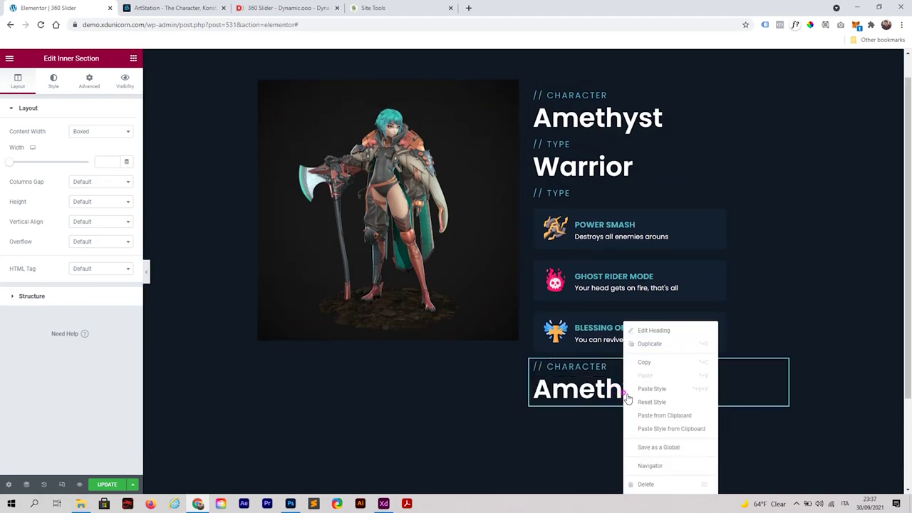
pyautogui.click(660, 485)
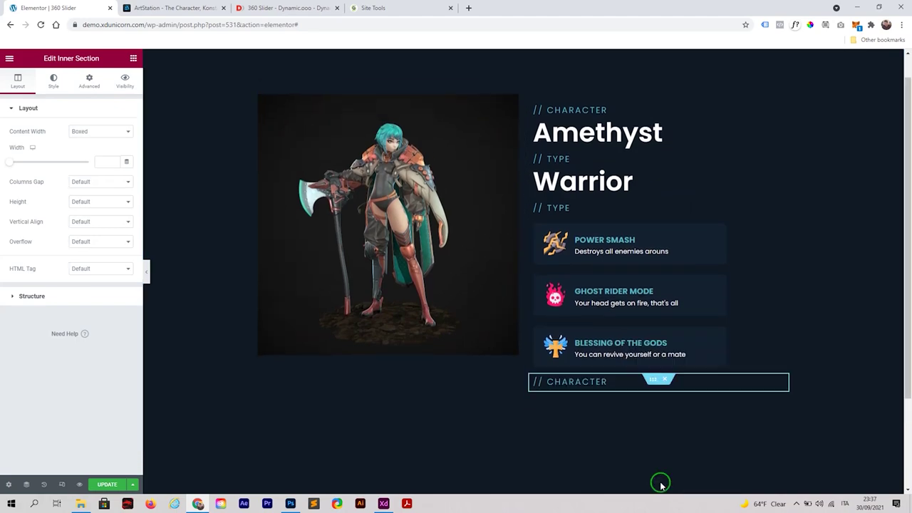
pyautogui.click(133, 58)
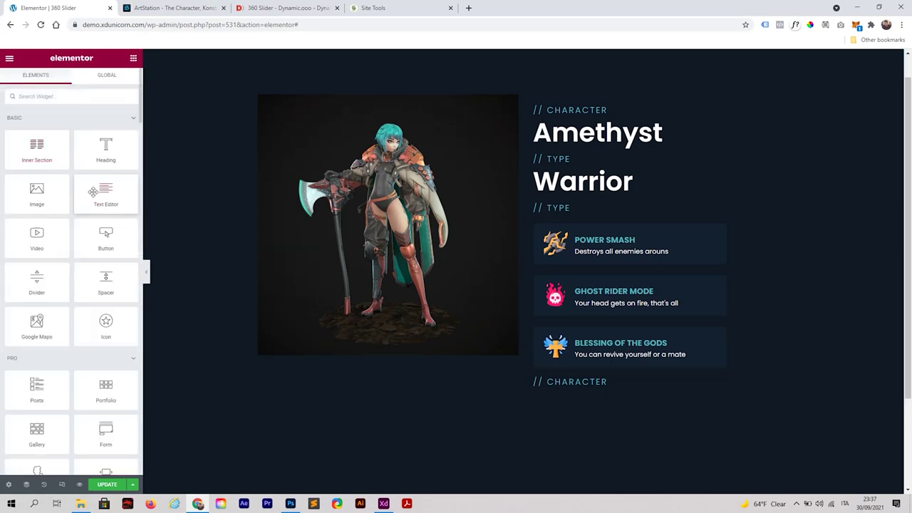
pyautogui.moveTo(99, 194); pyautogui.dragTo(607, 387)
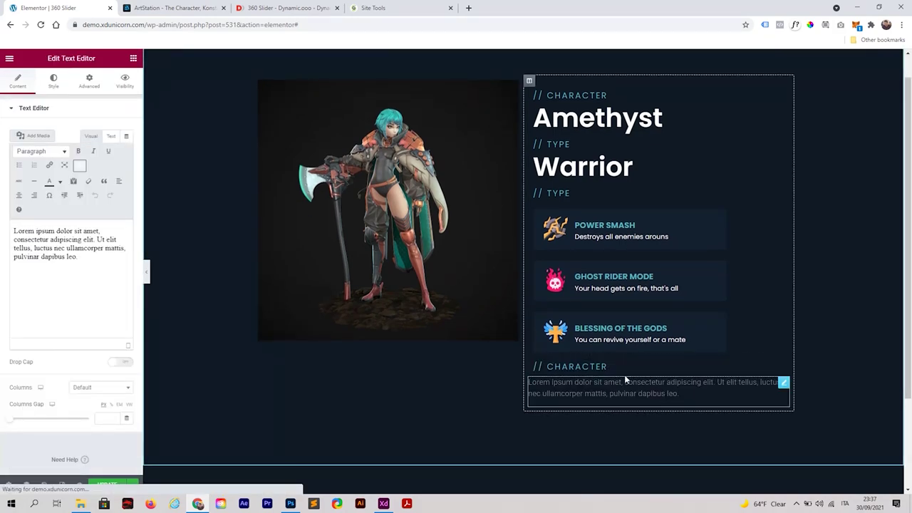
# Set the new Text Editor's text color to white.
pyautogui.click(54, 80)
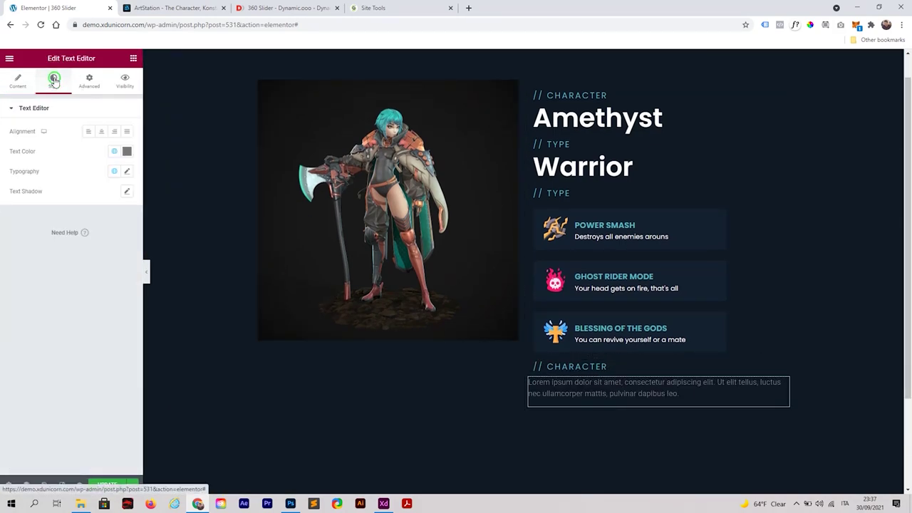
pyautogui.click(126, 152)
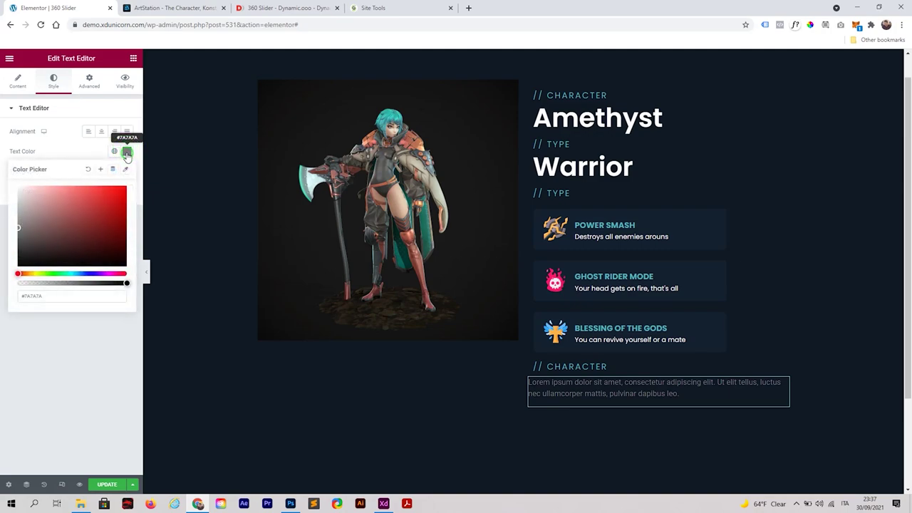
pyautogui.click(102, 362)
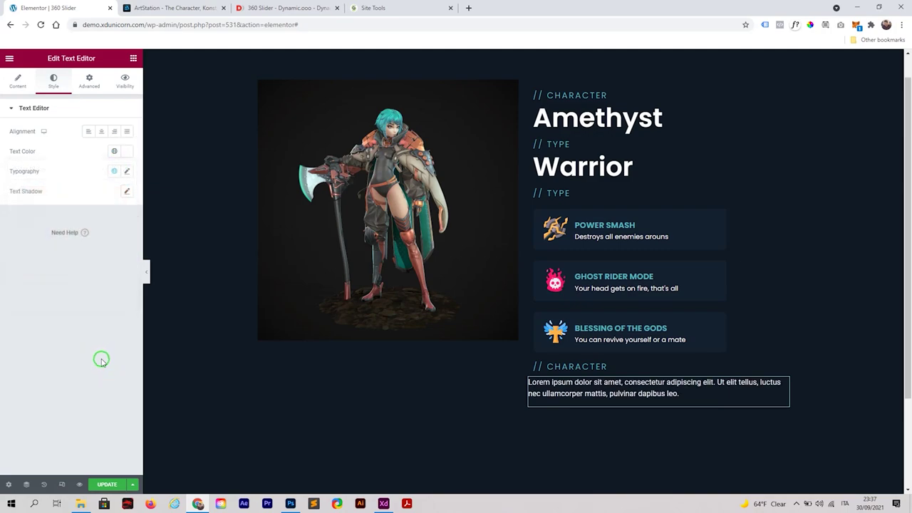
# Set the biography text's typography to the Poppins font family with a size of 17 px.
pyautogui.click(126, 172)
pyautogui.click(91, 221)
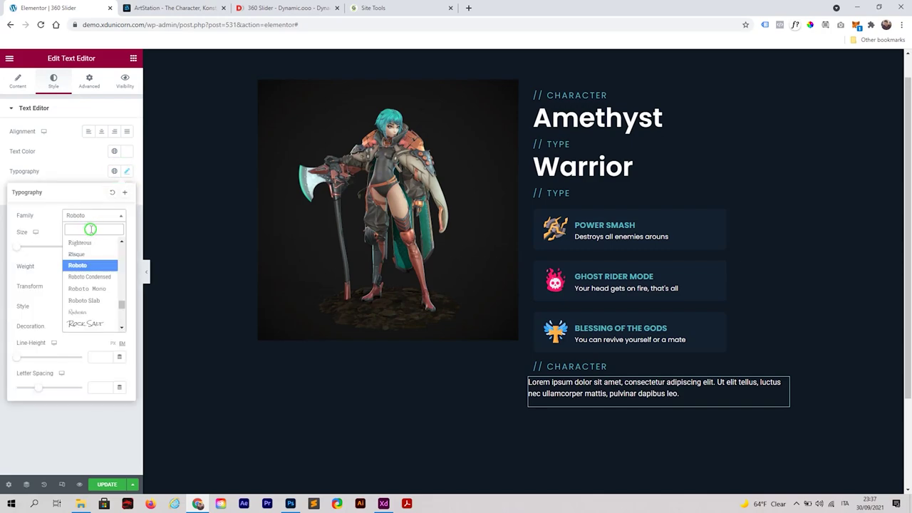
pyautogui.write('poppi')
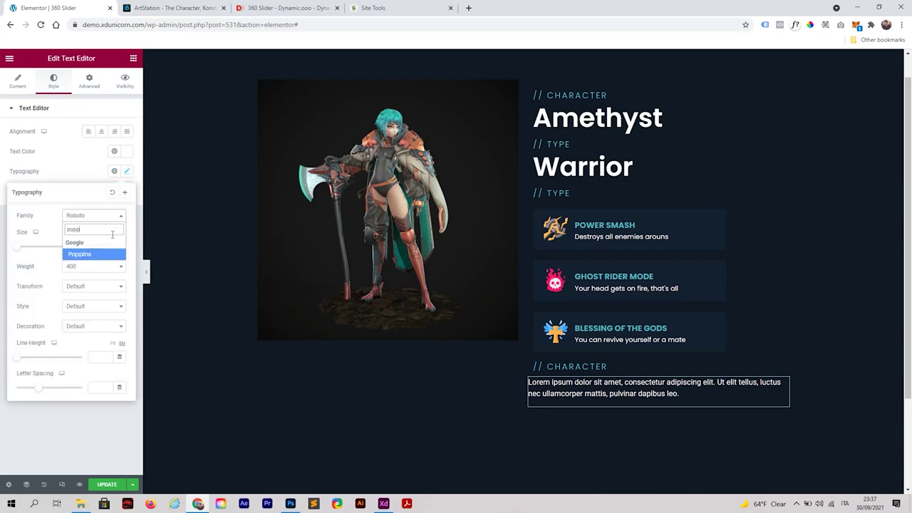
pyautogui.click(112, 240)
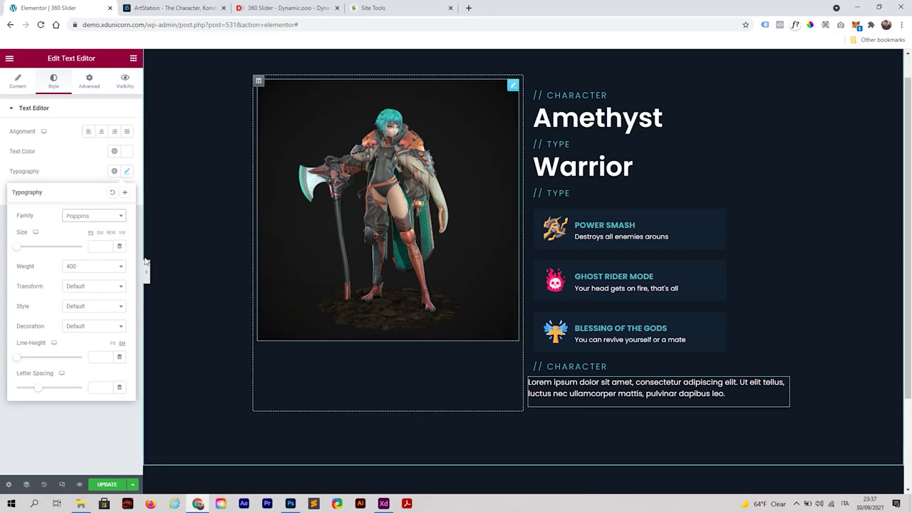
pyautogui.moveTo(21, 250); pyautogui.dragTo(26, 251)
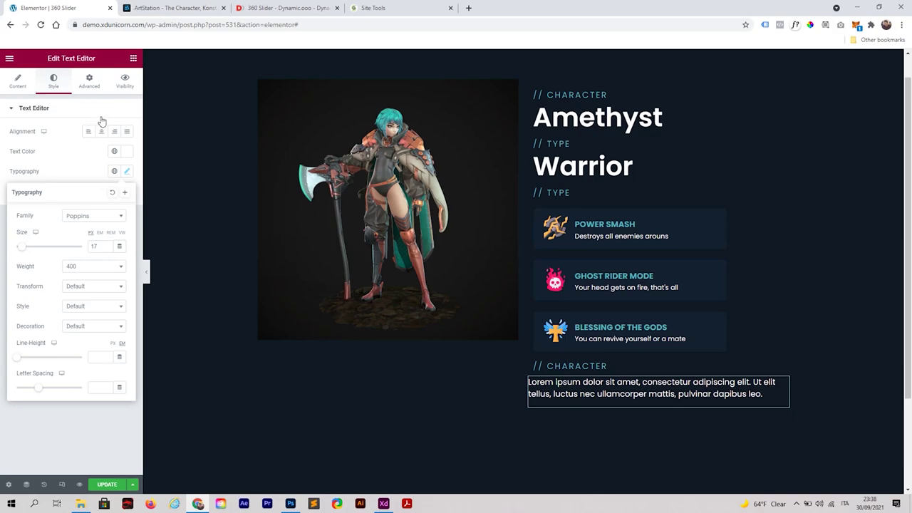
# Replace the biography text with "Lorem ipsum dolor sit amet, consetetur sadipscing elitr, sed diam nonumy eirmod tempor invidunt ut labore et dolore magna aliquyam erat.".
pyautogui.click(17, 80)
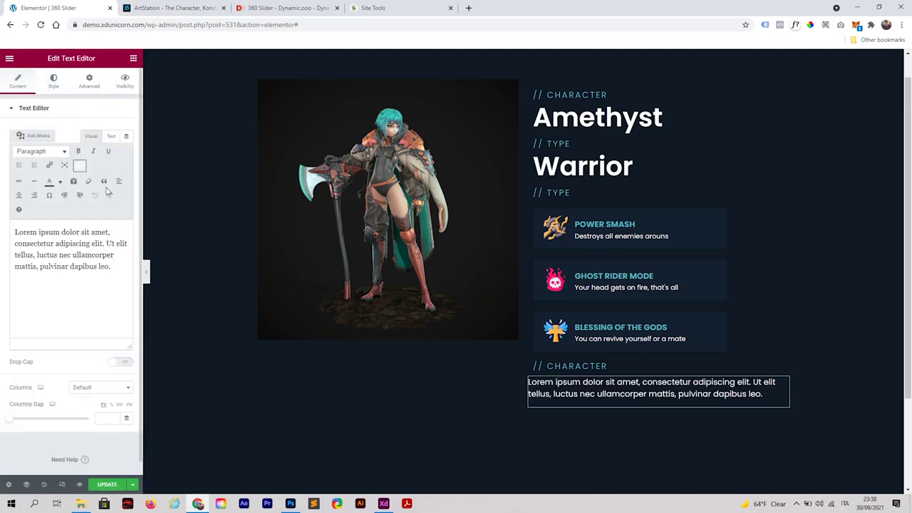
pyautogui.moveTo(114, 269); pyautogui.dragTo(5, 228)
pyautogui.write('Lorem ipsum dolor sit amet, consetetur sadipscing elitr, sed diam nonumy eirmod tempor invidunt ut labore et dolore magna aliquyam erat.')
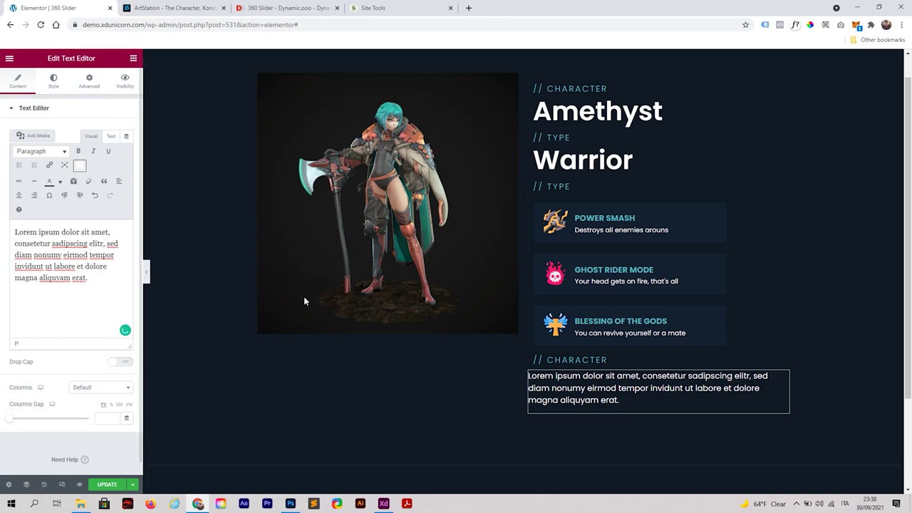
# Unlink the biography text's padding values and set the left padding to 2% and the right padding to 22%.
pyautogui.click(89, 82)
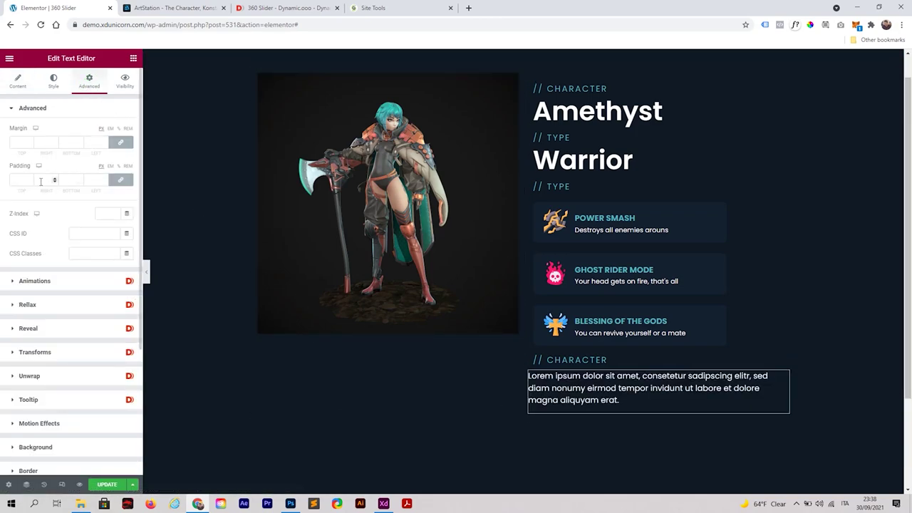
pyautogui.click(123, 181)
pyautogui.click(104, 181)
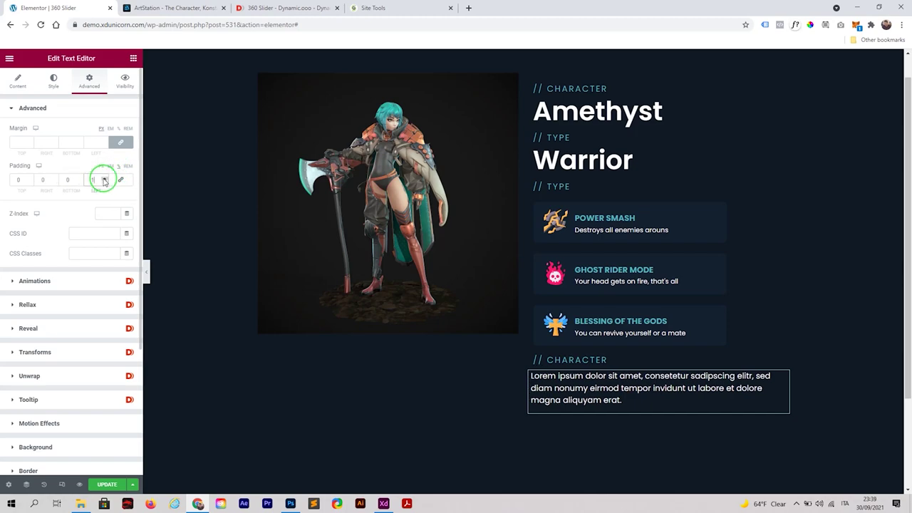
pyautogui.click(104, 182)
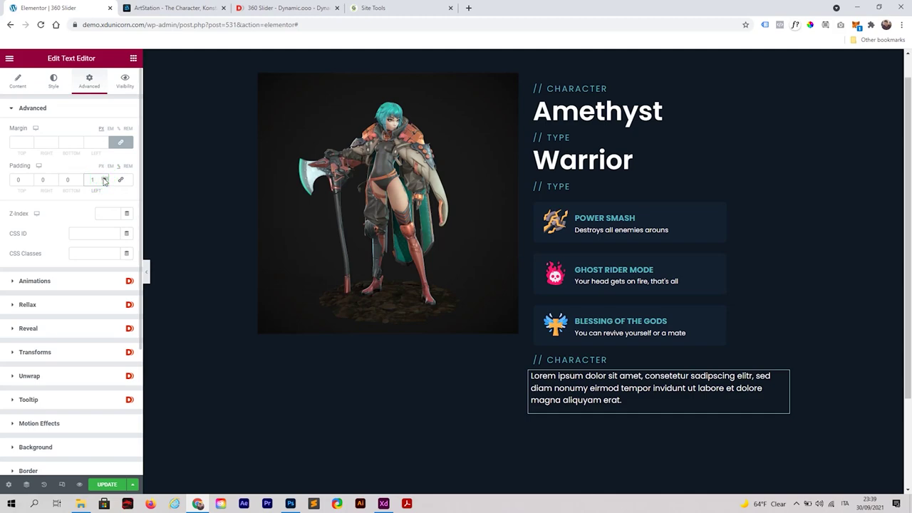
pyautogui.click(56, 179)
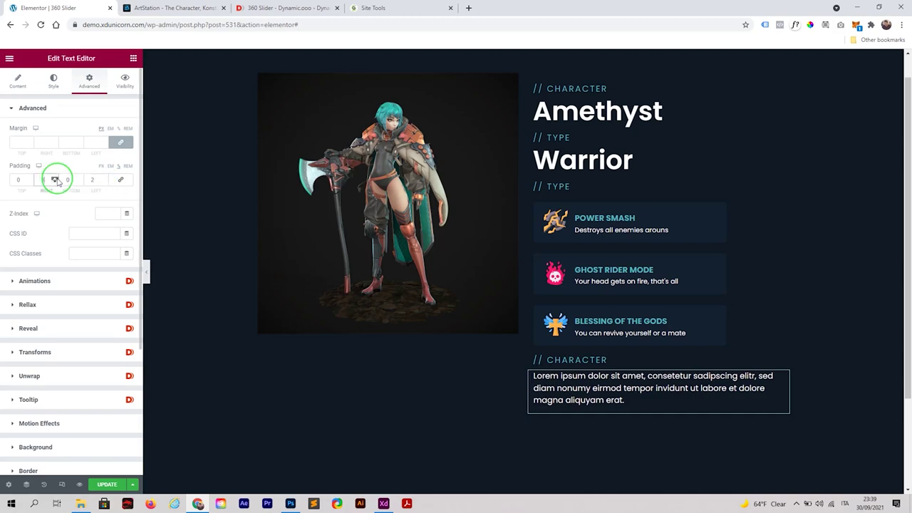
pyautogui.click(57, 180)
pyautogui.click(57, 180)
pyautogui.click(56, 180)
pyautogui.scroll(16, 58, 181)
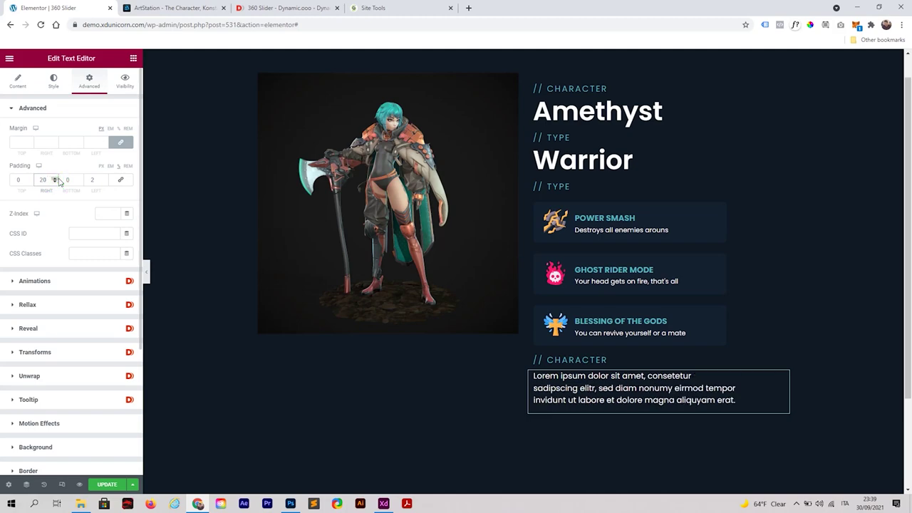
pyautogui.click(56, 180)
pyautogui.click(56, 180)
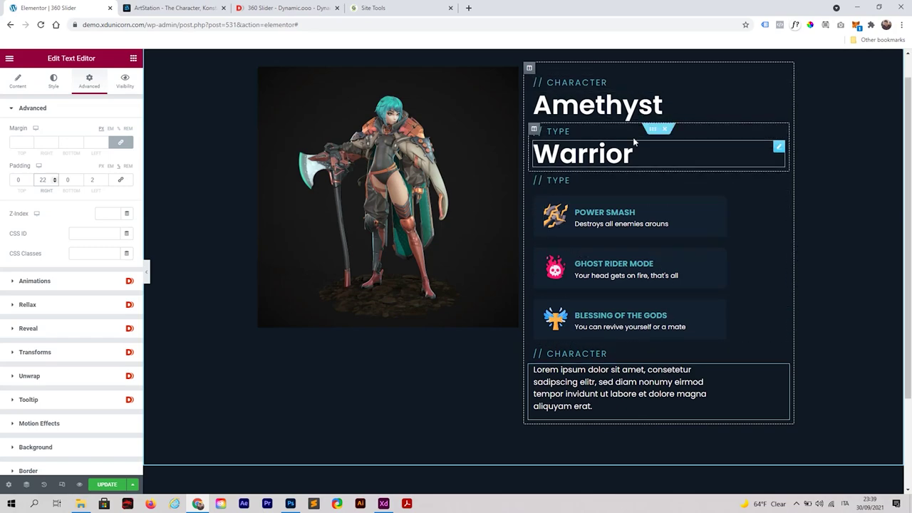
pyautogui.scroll(1, 584, 214)
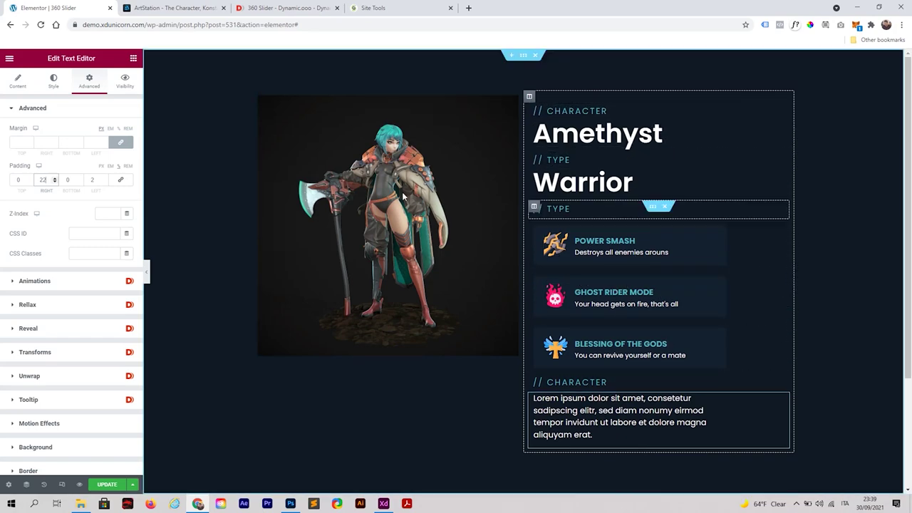
# Add a Spacer widget between the Amethyst and Warrior sections and set its space to 10 px.
pyautogui.click(132, 61)
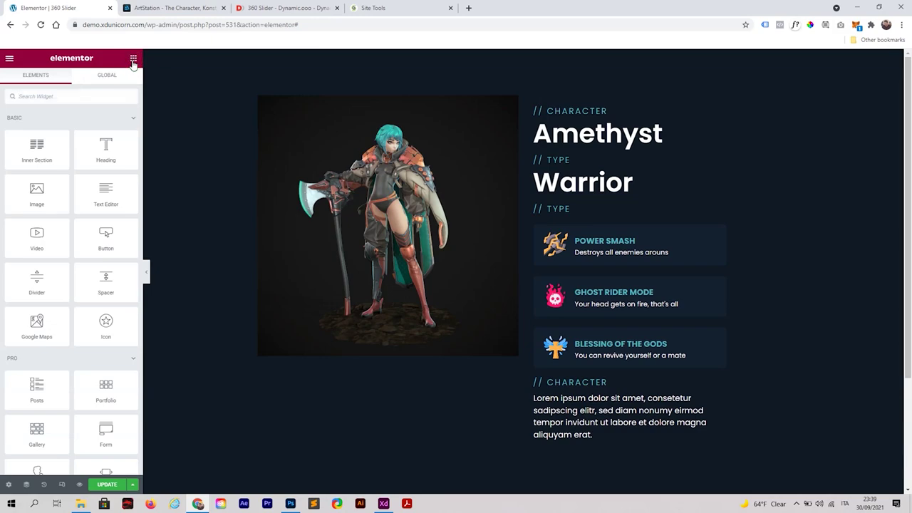
pyautogui.moveTo(105, 282); pyautogui.dragTo(741, 148)
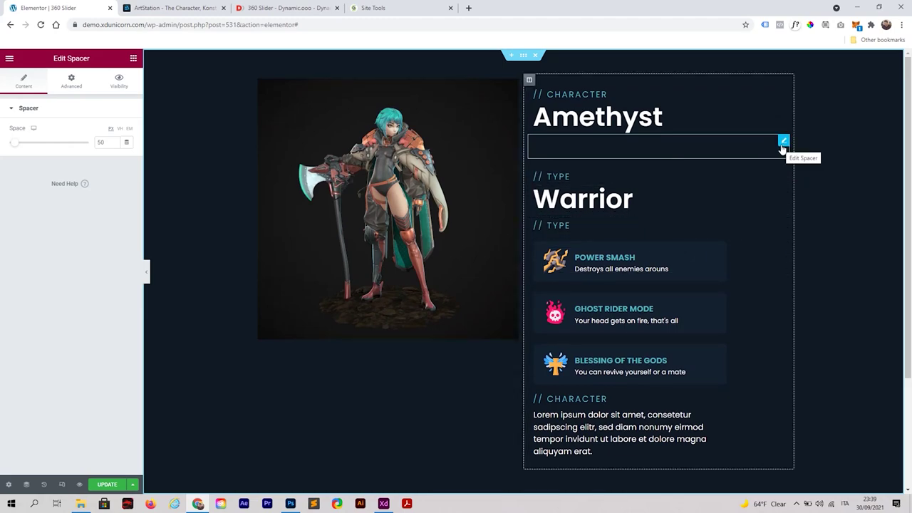
pyautogui.click(782, 148)
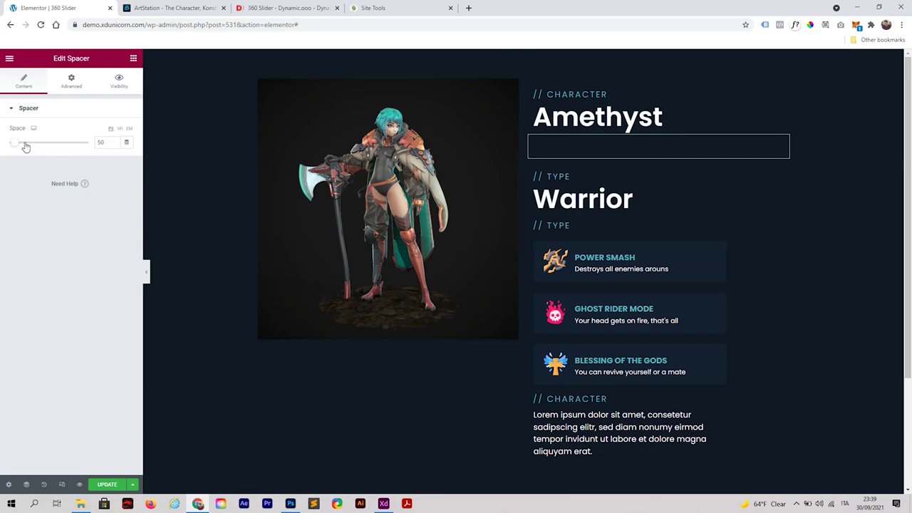
pyautogui.moveTo(25, 146); pyautogui.dragTo(15, 148)
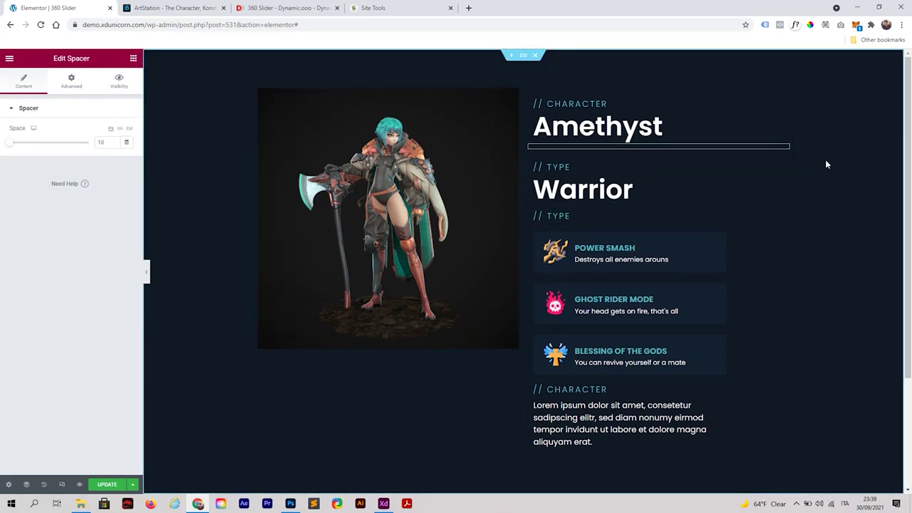
# Paste a copy of the spacer directly beneath the Warrior inner section and set its space to 38 px.
pyautogui.rightClick(783, 150)
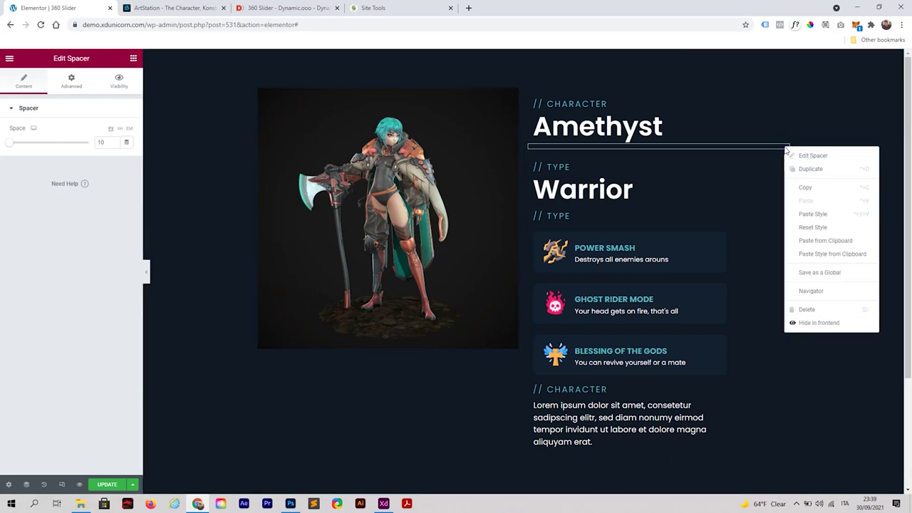
pyautogui.click(808, 187)
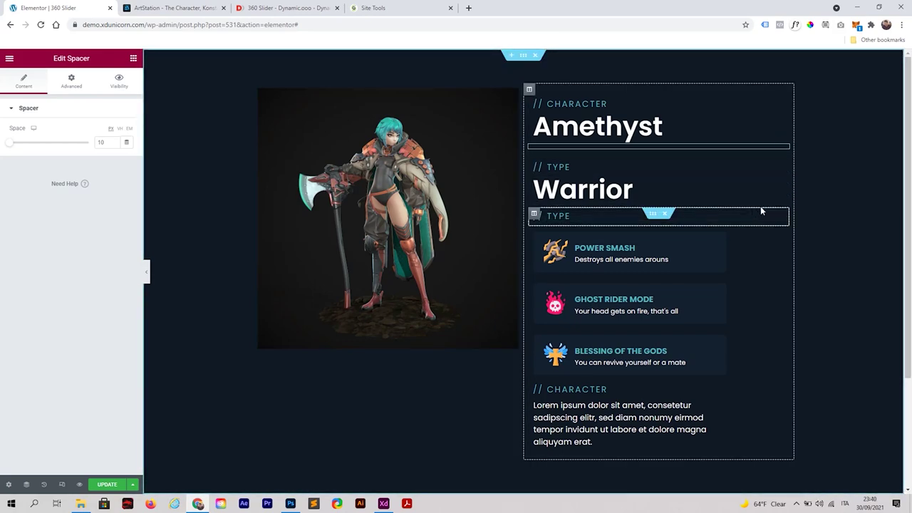
pyautogui.rightClick(656, 172)
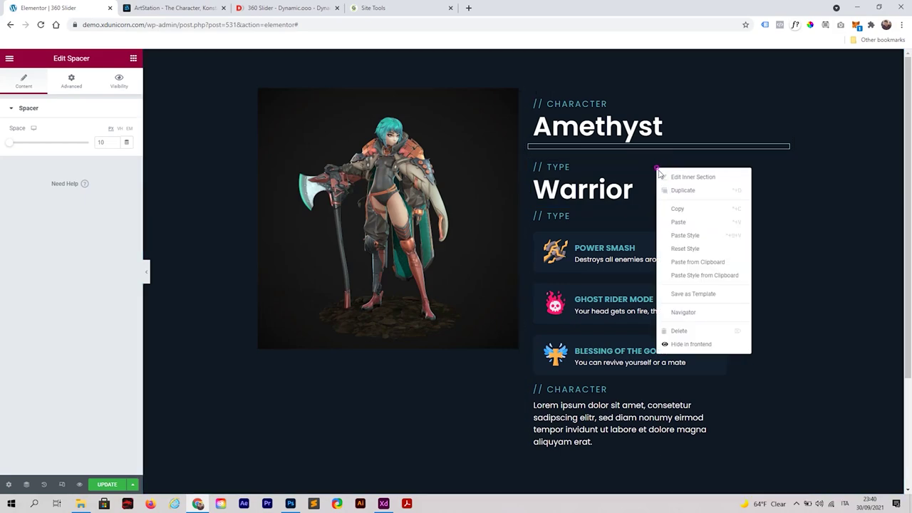
pyautogui.click(698, 224)
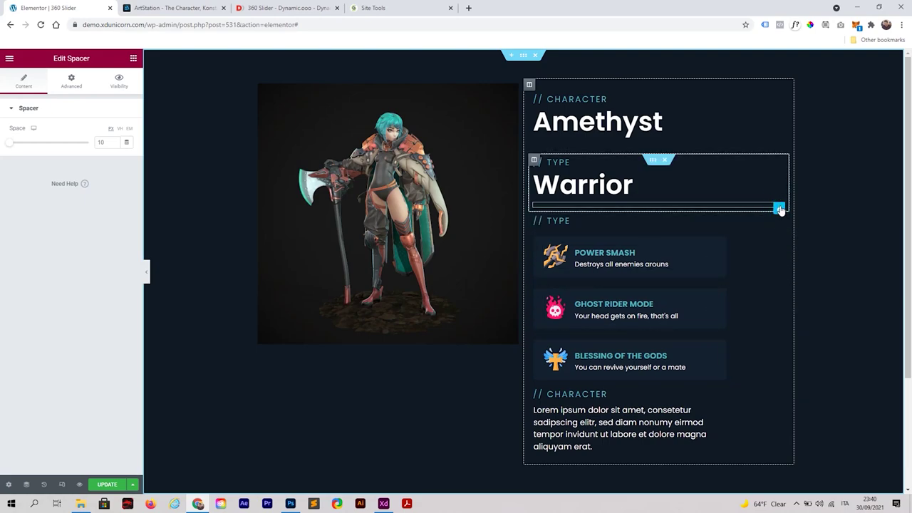
pyautogui.moveTo(779, 209); pyautogui.dragTo(738, 214)
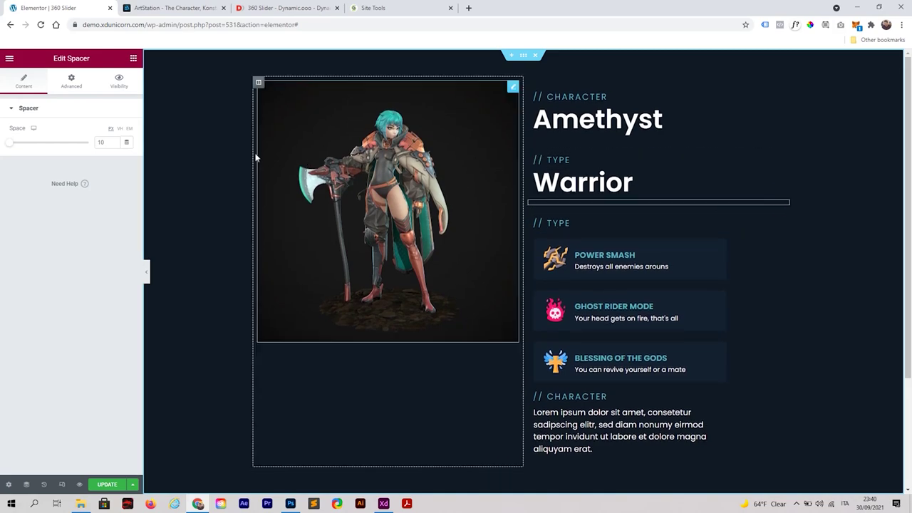
pyautogui.moveTo(9, 142); pyautogui.dragTo(15, 144)
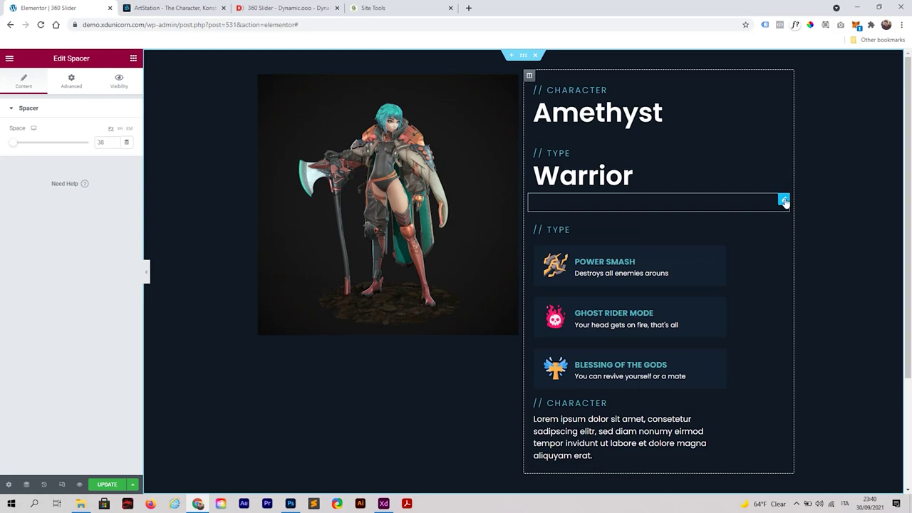
# Duplicate the spacer beneath Warrior and move the copy between the third ability card and the biography's // CHARACTER label.
pyautogui.rightClick(784, 201)
pyautogui.click(810, 218)
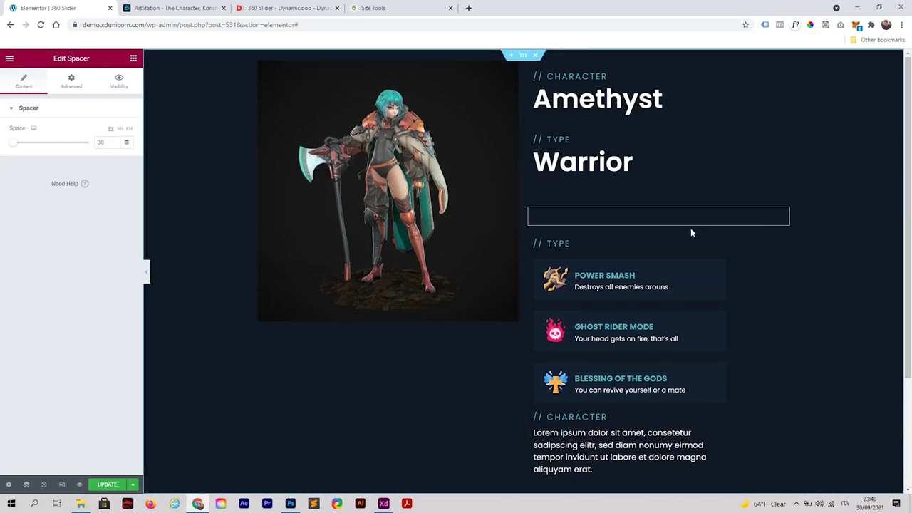
pyautogui.moveTo(782, 214); pyautogui.dragTo(783, 385)
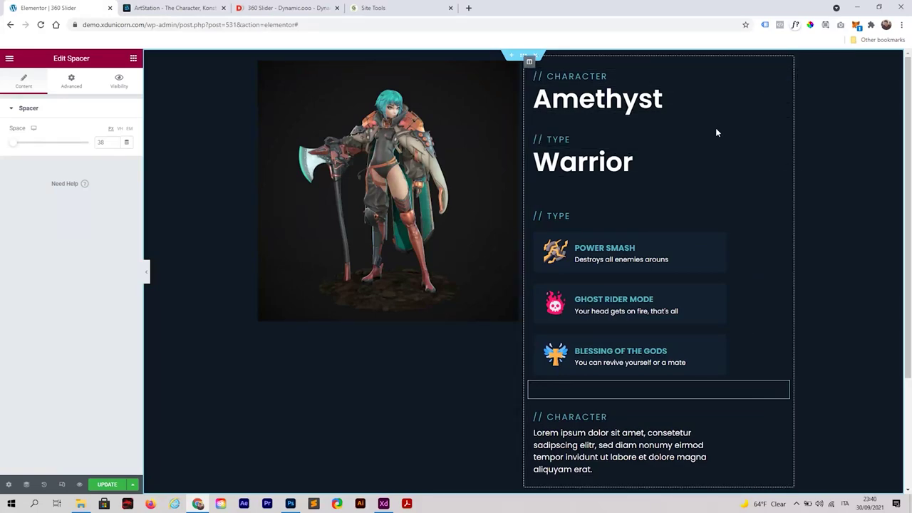
pyautogui.scroll(-1, 727, 399)
pyautogui.scroll(1, 725, 379)
# Set the padding of the column holding the character details to 6% on all sides.
pyautogui.click(528, 64)
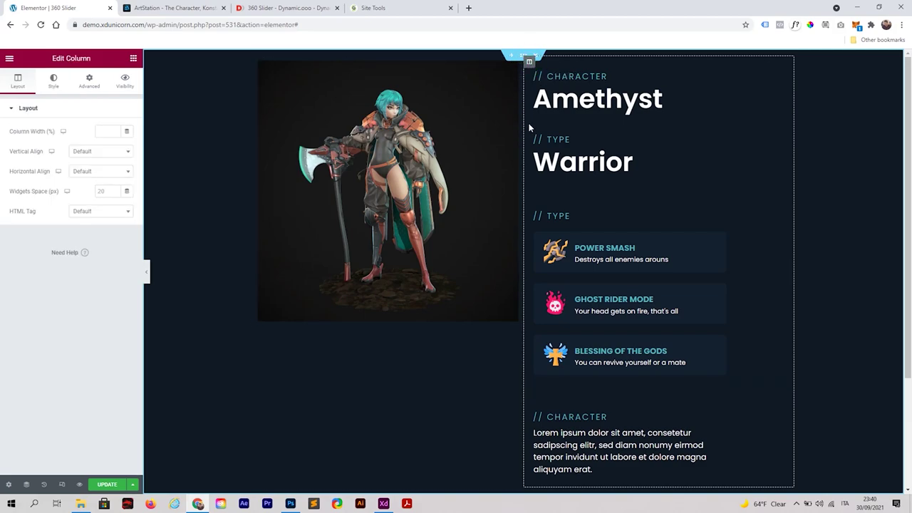
pyautogui.click(91, 84)
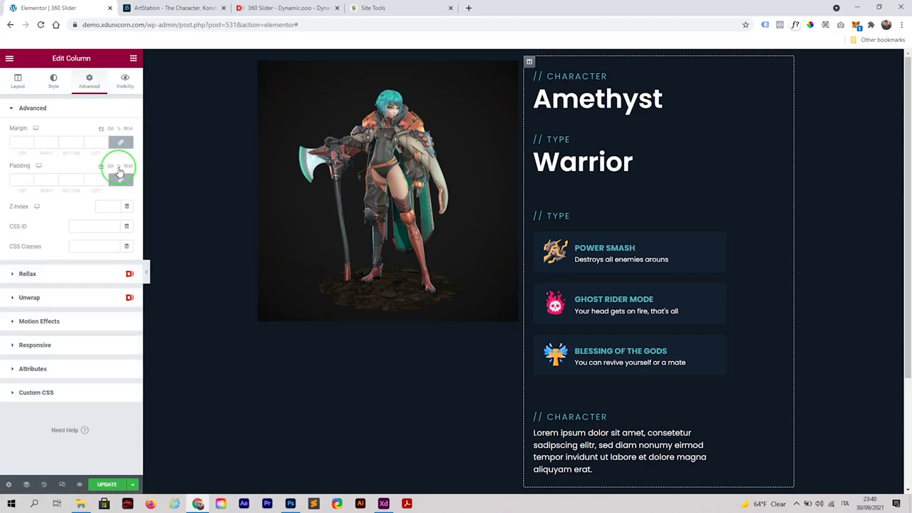
pyautogui.click(30, 179)
pyautogui.click(30, 180)
pyautogui.click(30, 180)
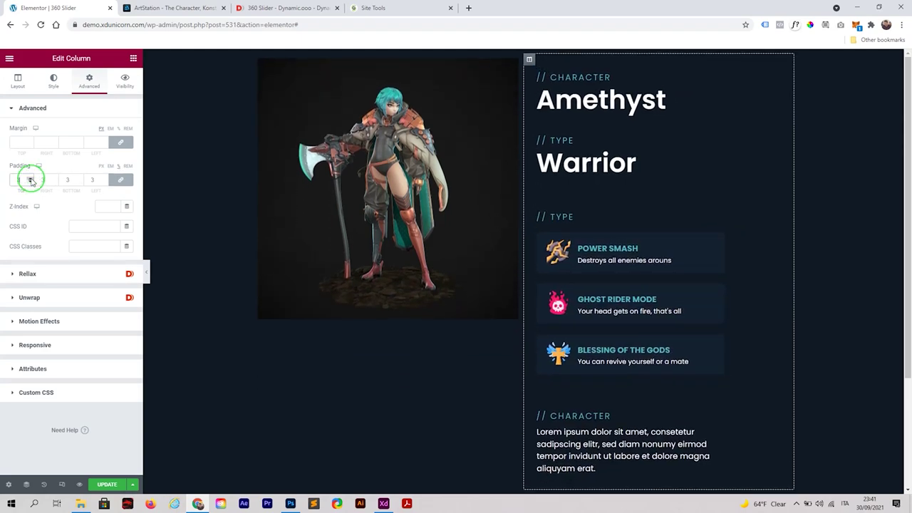
pyautogui.click(30, 180)
pyautogui.click(30, 180)
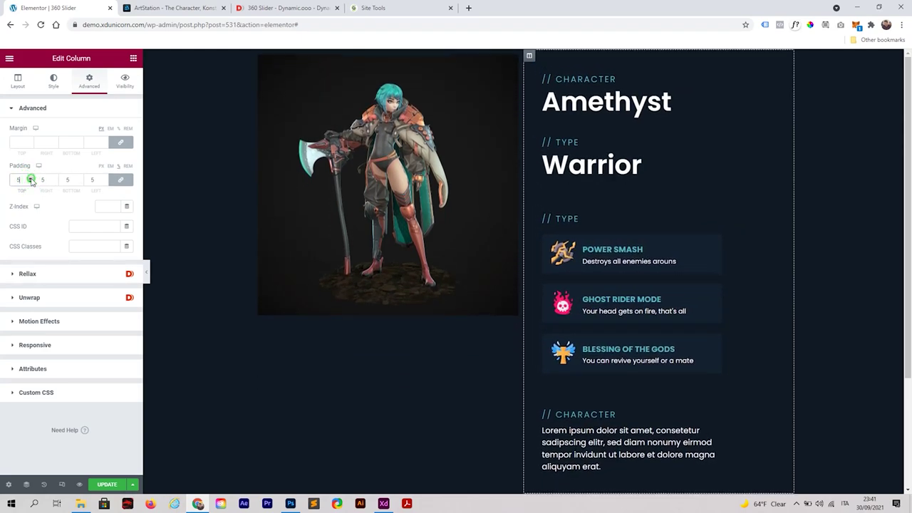
pyautogui.click(30, 180)
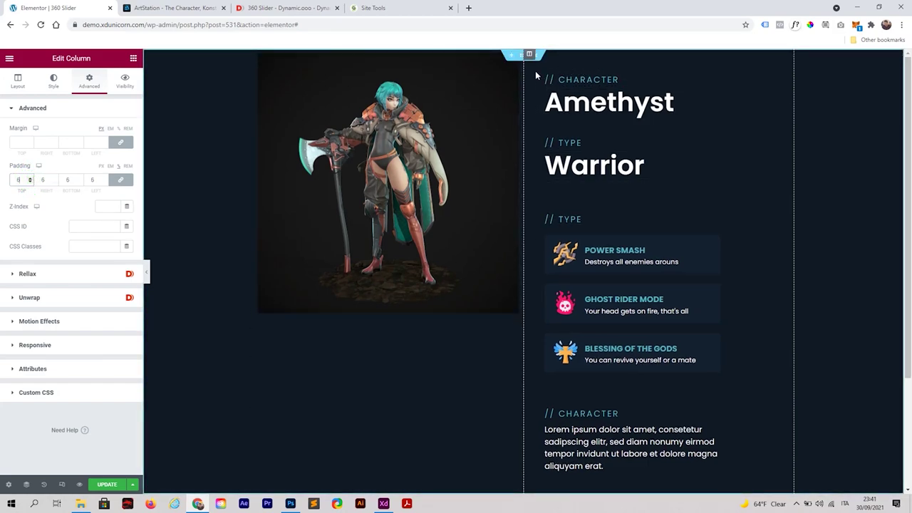
# Unlink the character details column's padding values and set the top padding to 0.
pyautogui.click(122, 181)
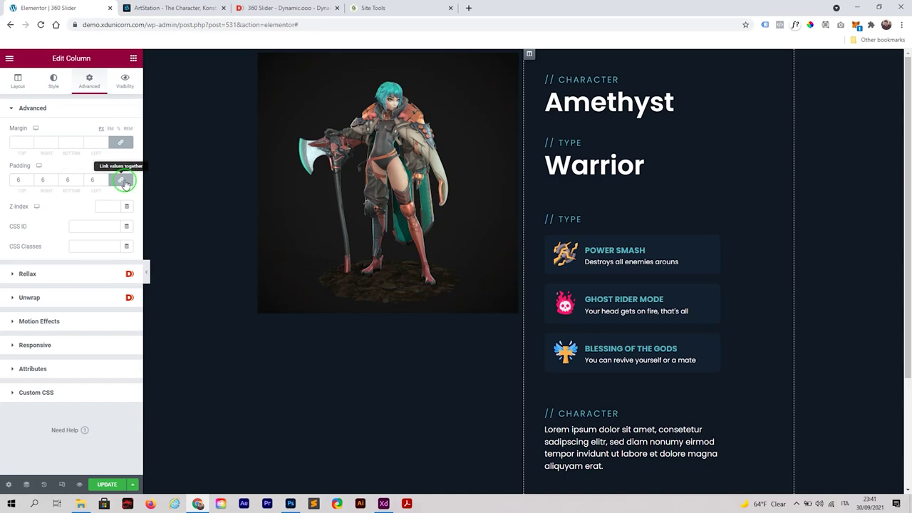
pyautogui.click(31, 182)
pyautogui.click(31, 182)
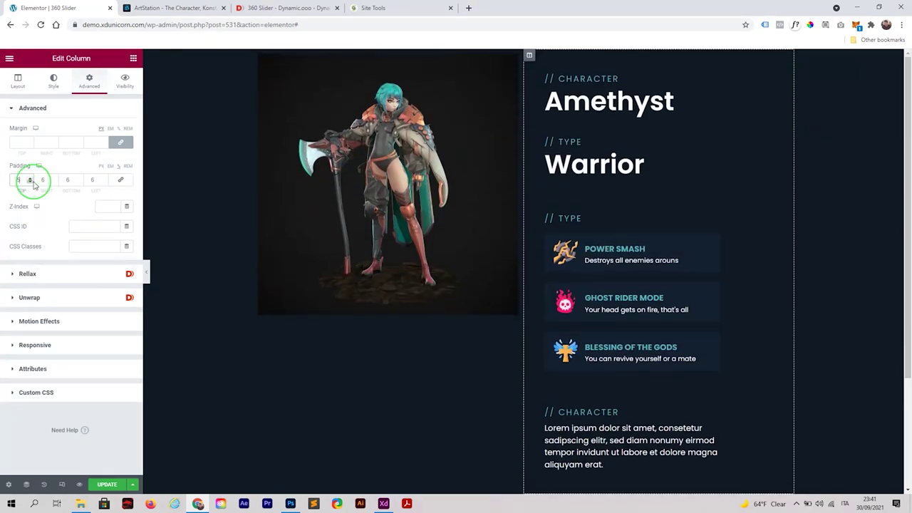
pyautogui.click(31, 183)
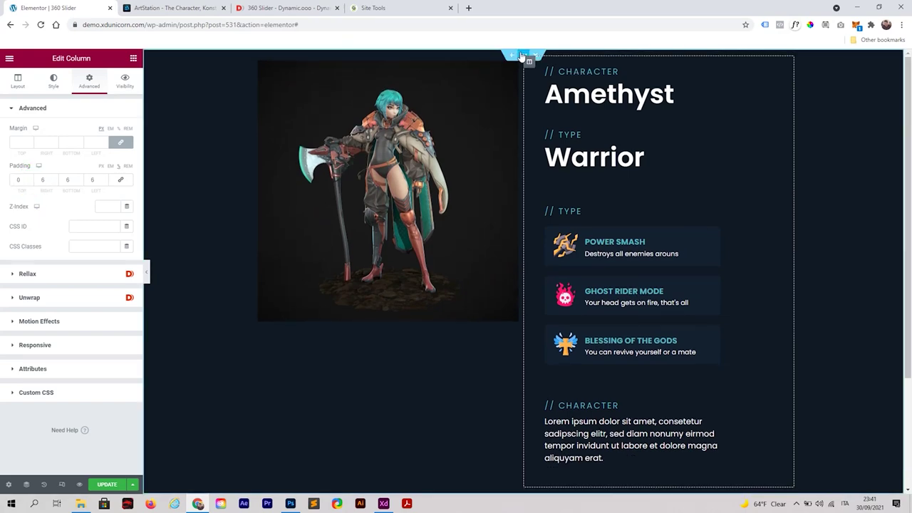
# Unlink the margins of the outer section holding the slider and character details, and set its top margin to 8%.
pyautogui.click(521, 55)
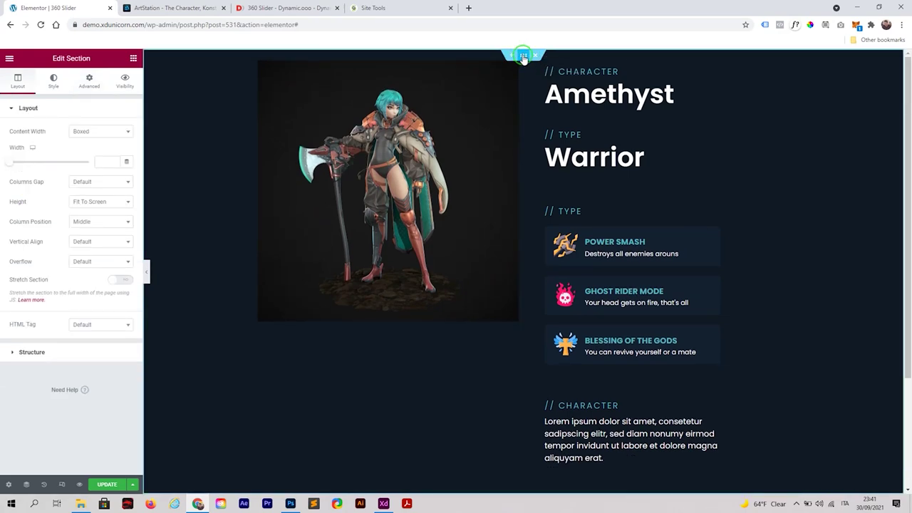
pyautogui.click(89, 81)
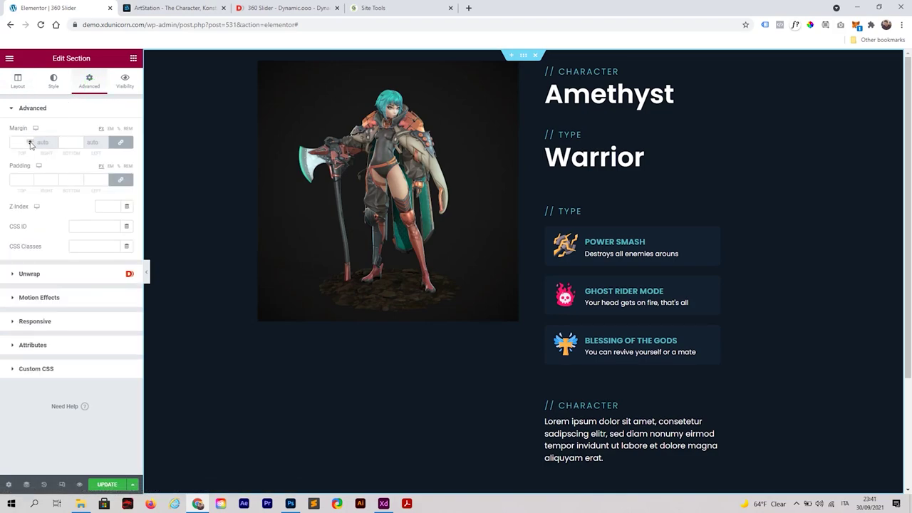
pyautogui.click(121, 142)
pyautogui.click(30, 141)
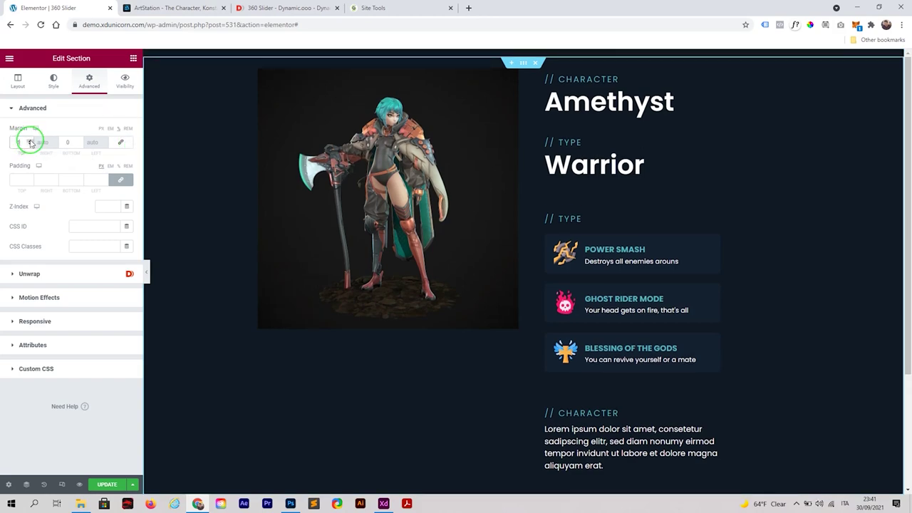
pyautogui.click(30, 142)
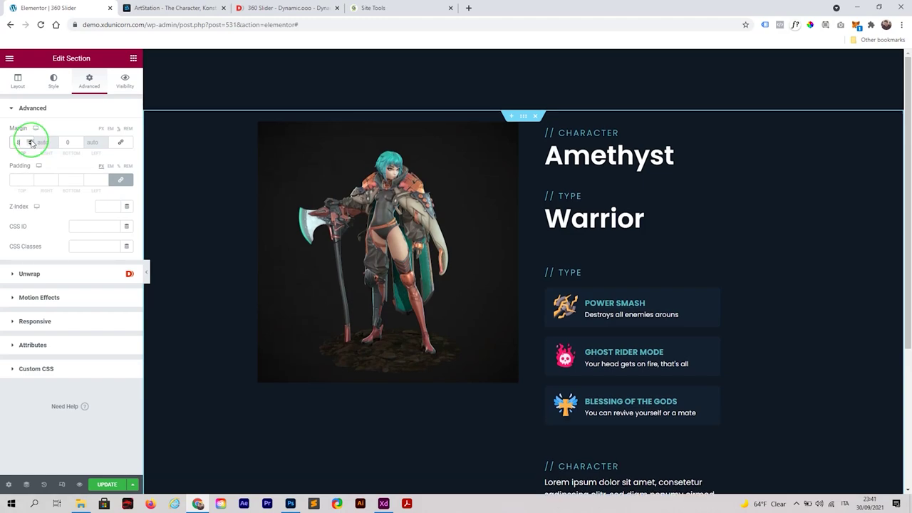
pyautogui.click(30, 144)
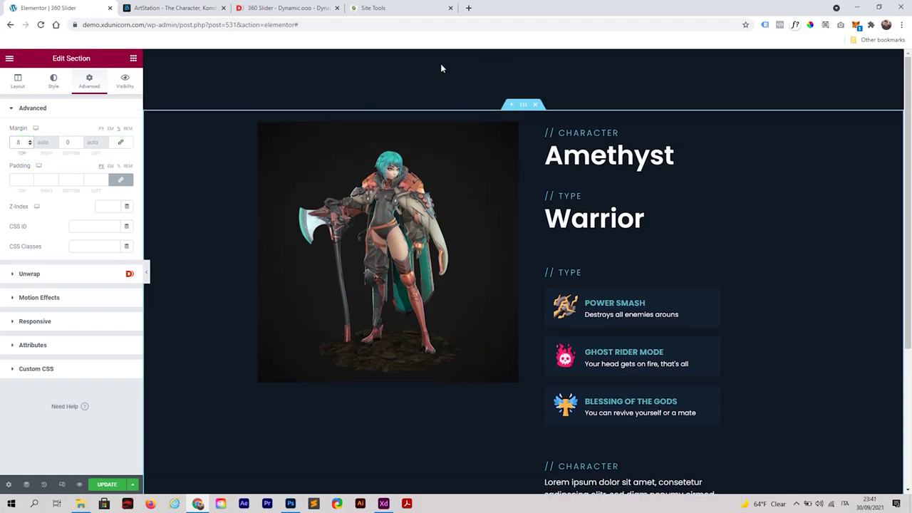
pyautogui.click(203, 224)
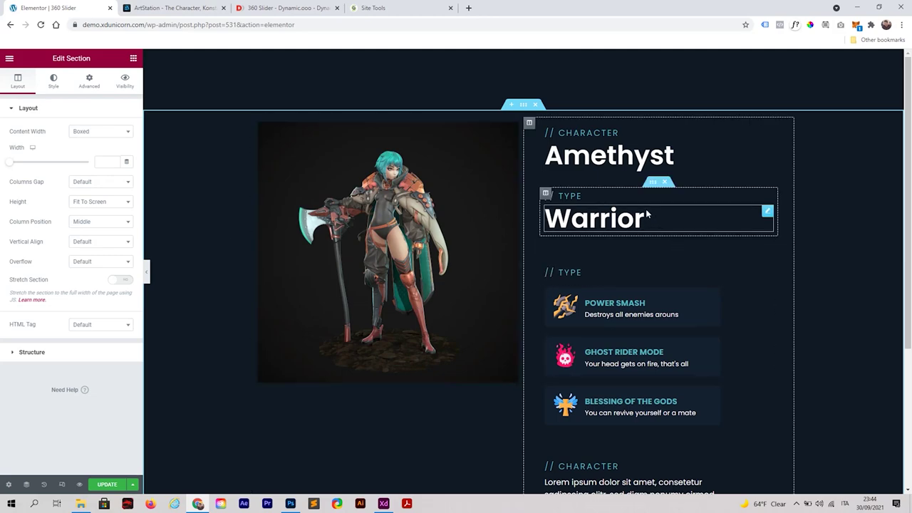
# Change the title of the // TYPE label above the ability cards to "// special abilities".
pyautogui.click(578, 195)
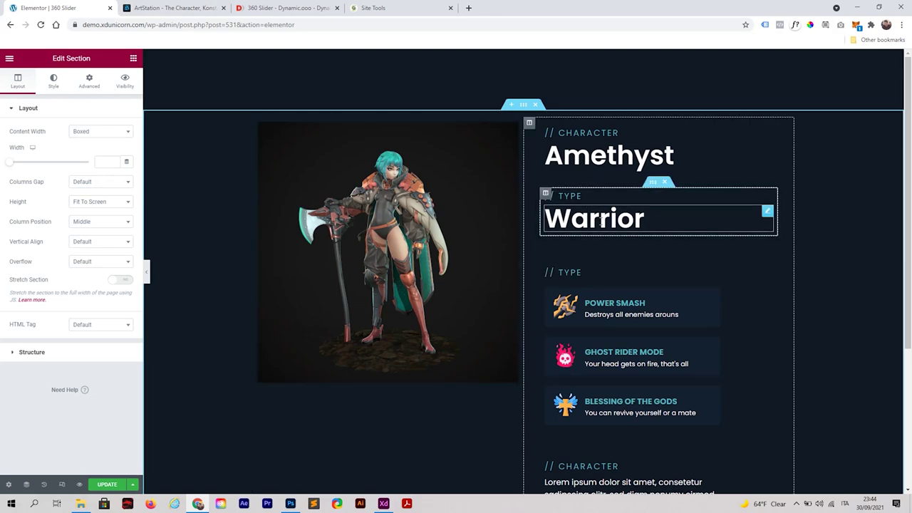
pyautogui.scroll(-1, 598, 221)
pyautogui.click(589, 224)
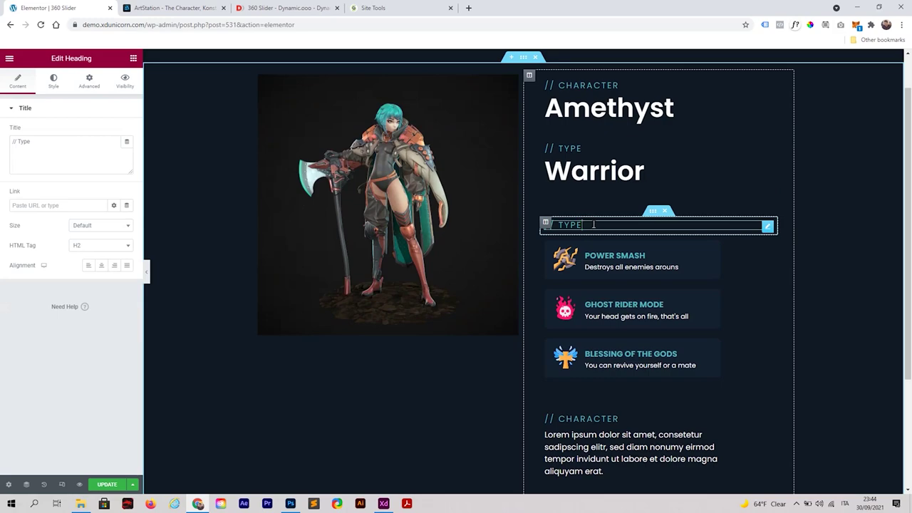
pyautogui.click(45, 143)
pyautogui.hotkey('ctrl', 'a')
pyautogui.hotkey('ctrl', 'v')
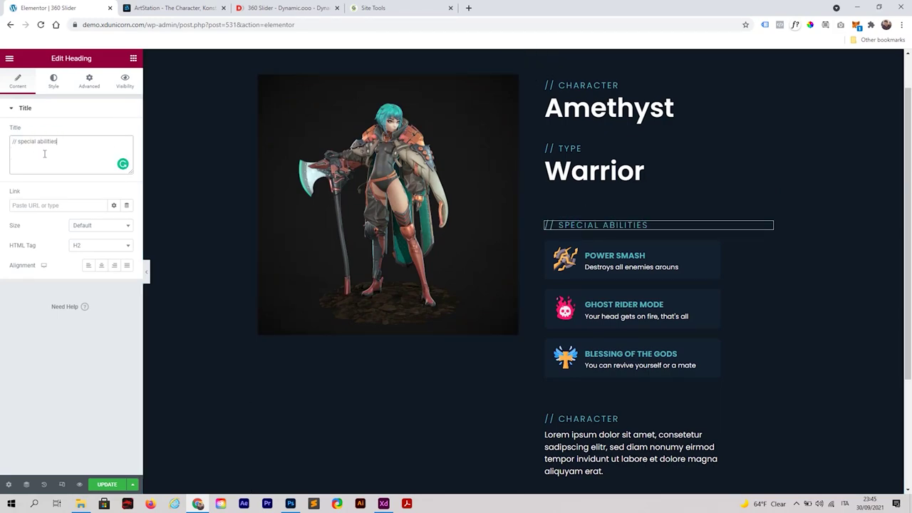
# Change the title of the // CHARACTER label above the biography text to "// biography".
pyautogui.scroll(-3, 641, 306)
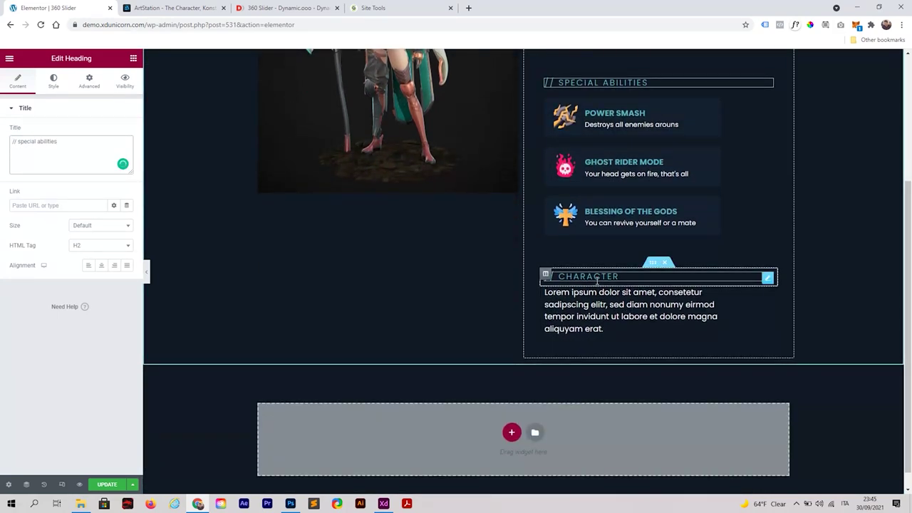
pyautogui.click(597, 280)
pyautogui.doubleClick(578, 276)
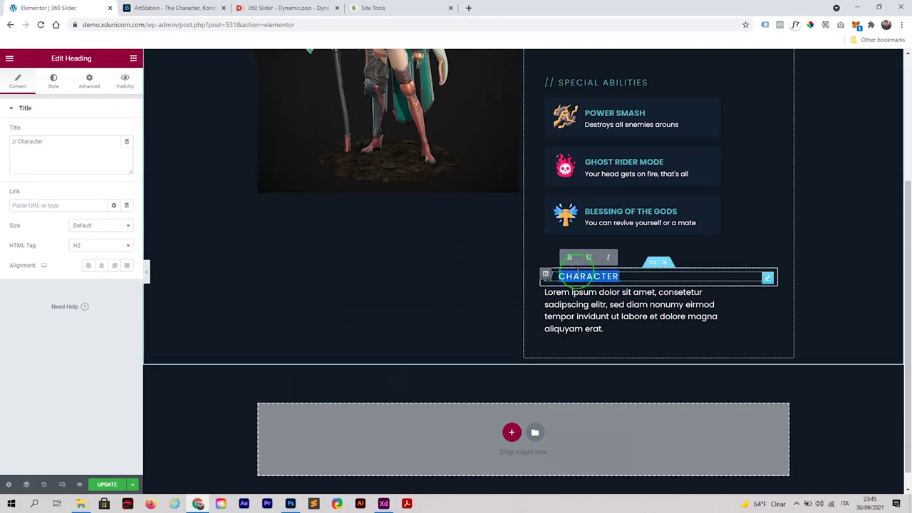
pyautogui.hotkey('ctrl', 'a')
pyautogui.write('// biography')
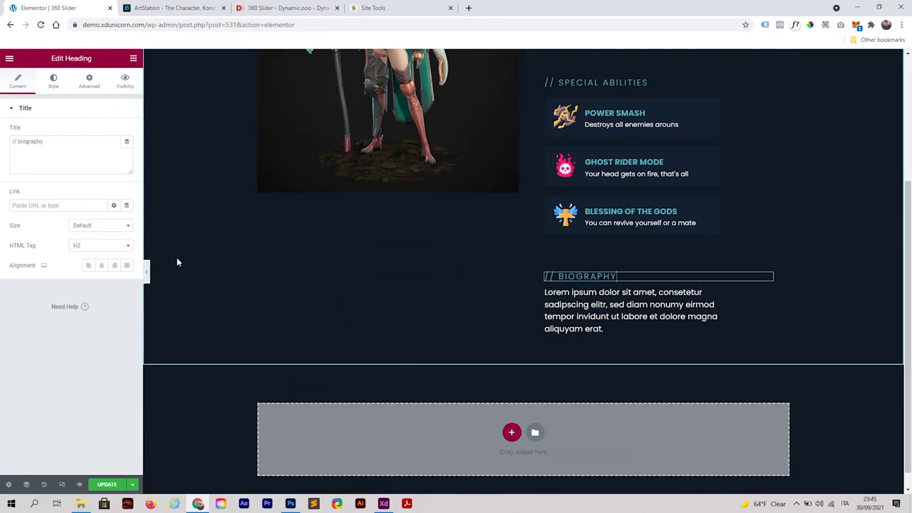
# Switch the page to the mobile responsive view and bring its ability cards into view.
pyautogui.scroll(4, 204, 295)
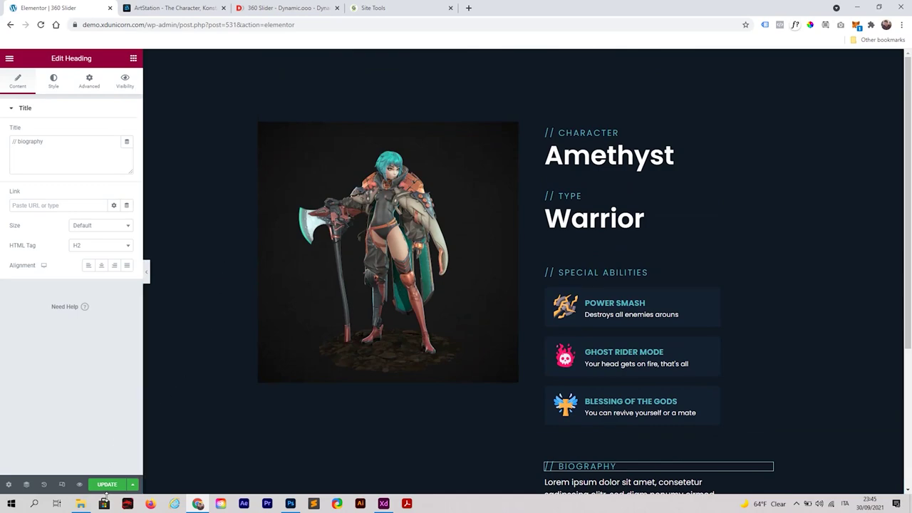
pyautogui.click(61, 484)
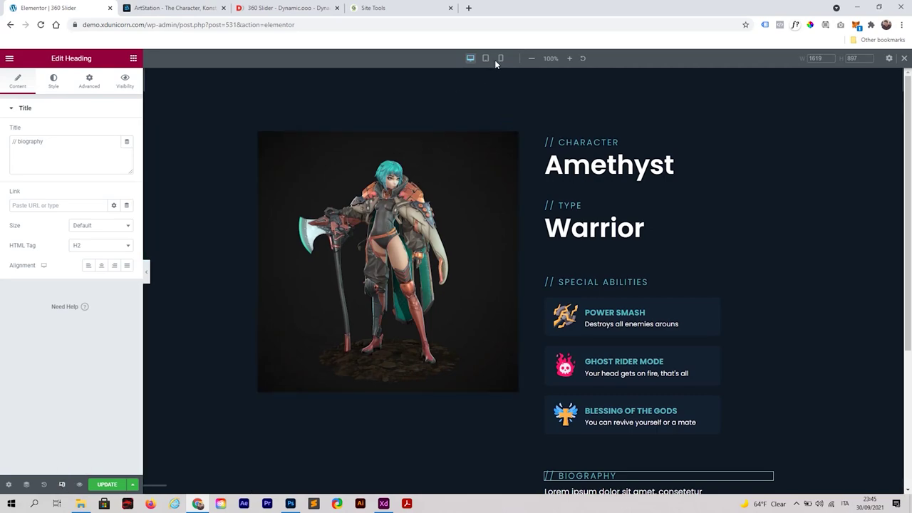
pyautogui.click(501, 59)
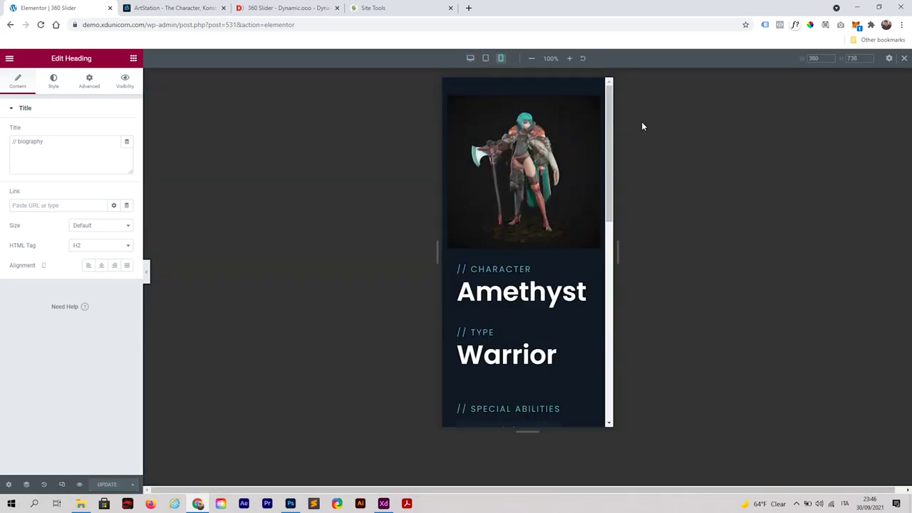
pyautogui.moveTo(607, 127); pyautogui.dragTo(609, 210)
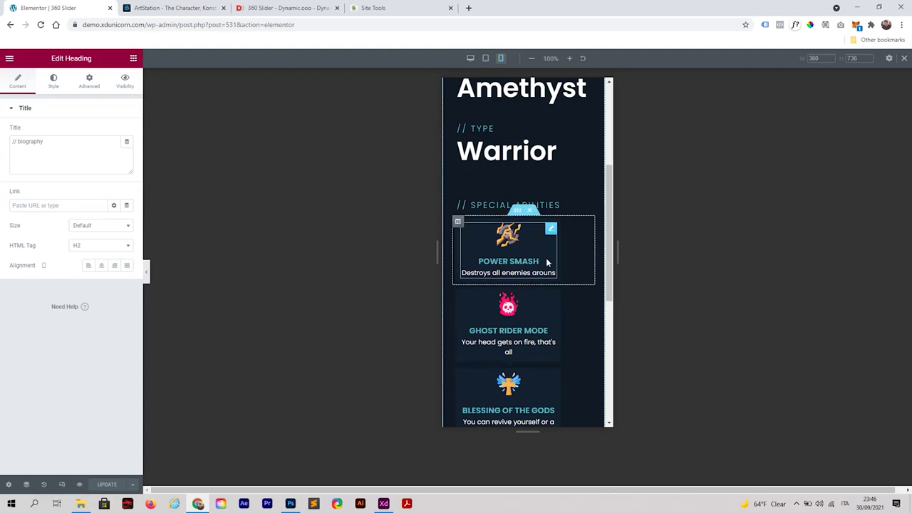
# Set the mobile padding and margin of the Power Smash card's column to 0 on all sides.
pyautogui.click(458, 224)
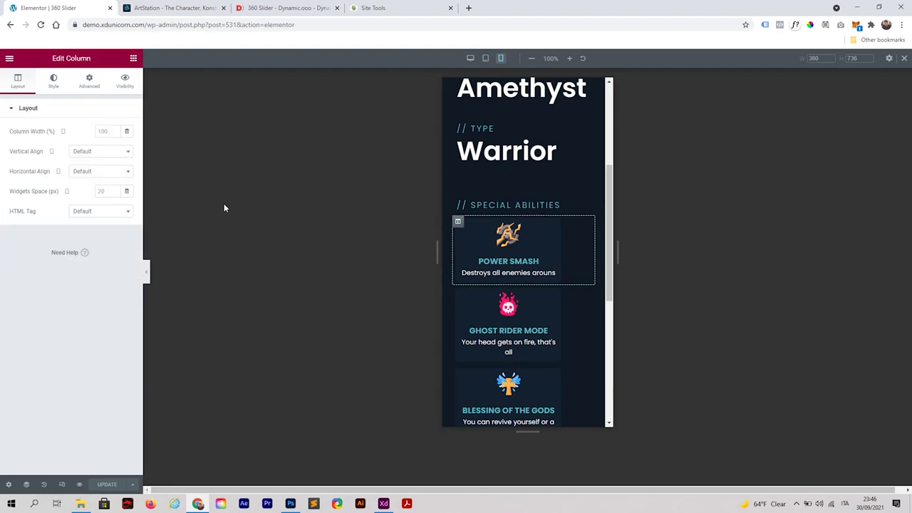
pyautogui.click(95, 87)
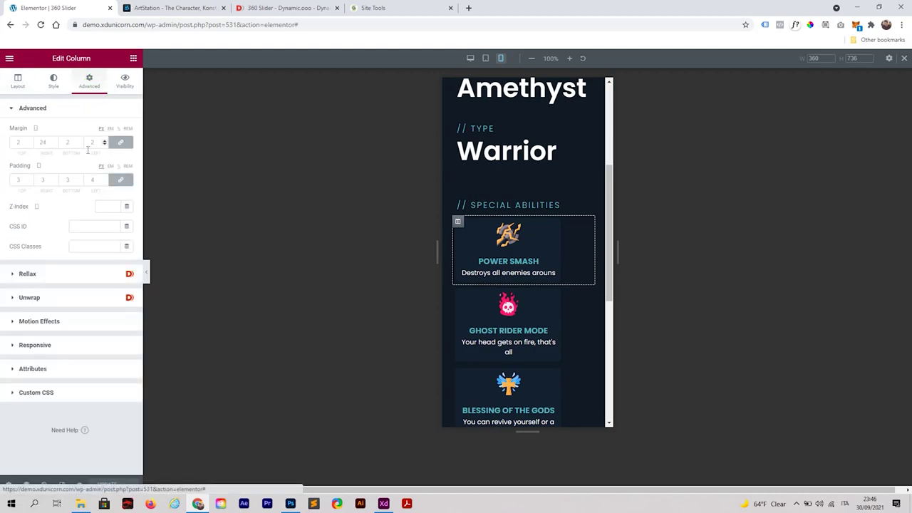
pyautogui.click(121, 183)
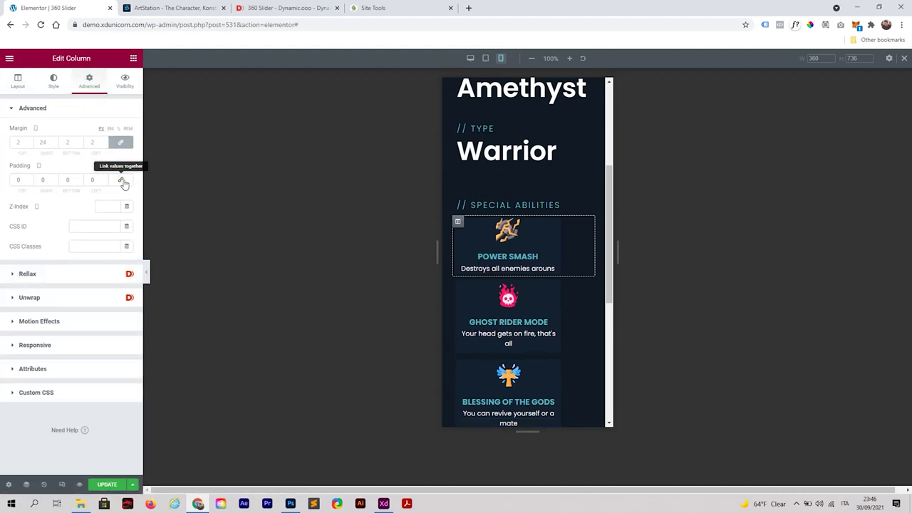
pyautogui.click(125, 184)
pyautogui.moveTo(576, 241)
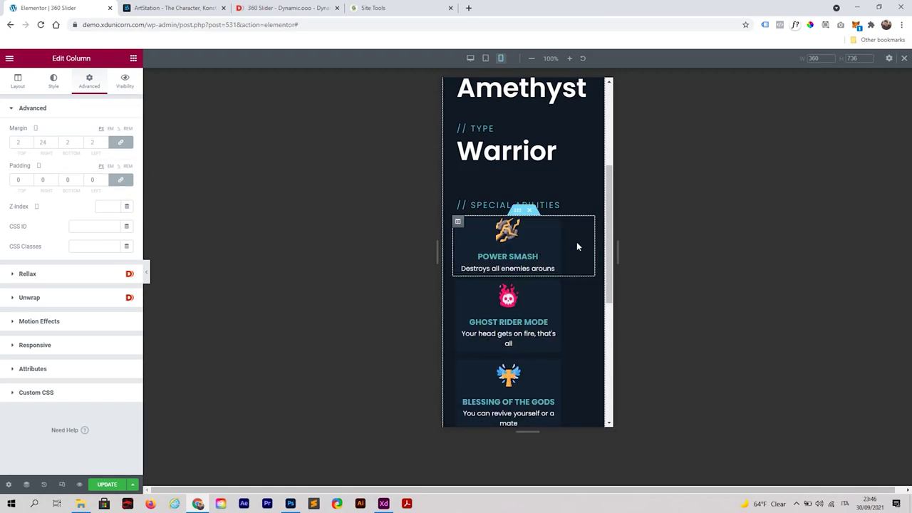
pyautogui.click(121, 143)
pyautogui.click(120, 144)
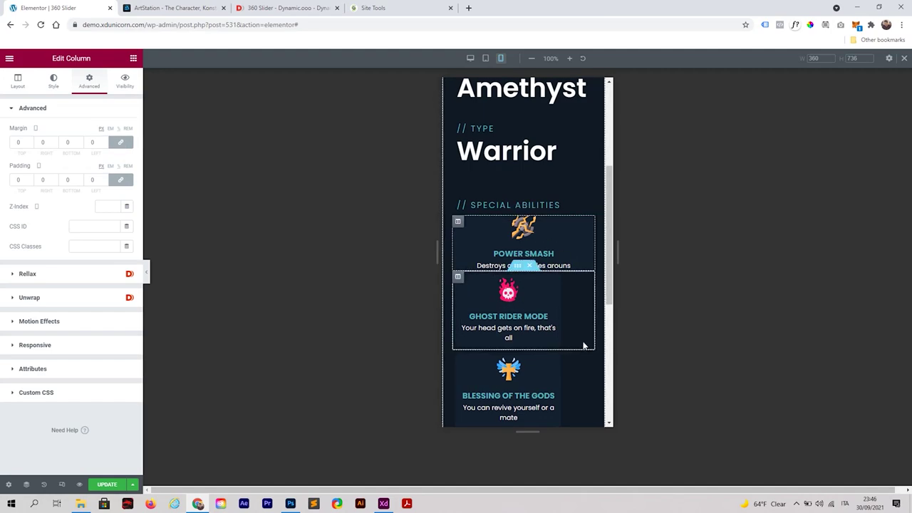
# Set the Power Smash column's mobile padding to 11% on all sides.
pyautogui.click(119, 168)
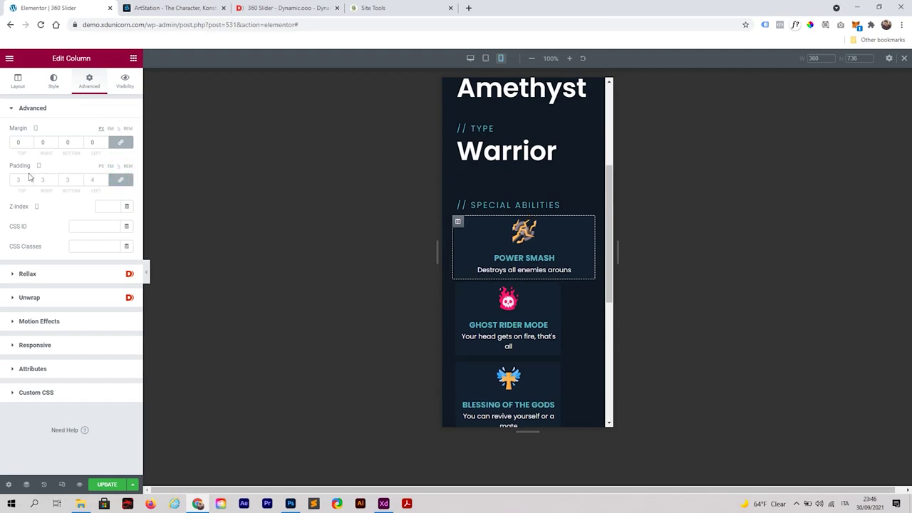
pyautogui.scroll(7, 30, 180)
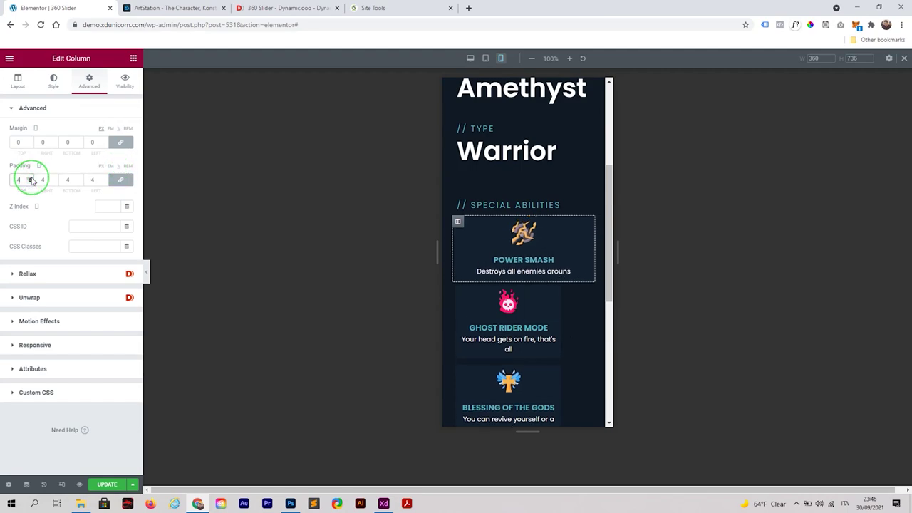
pyautogui.scroll(1, 31, 180)
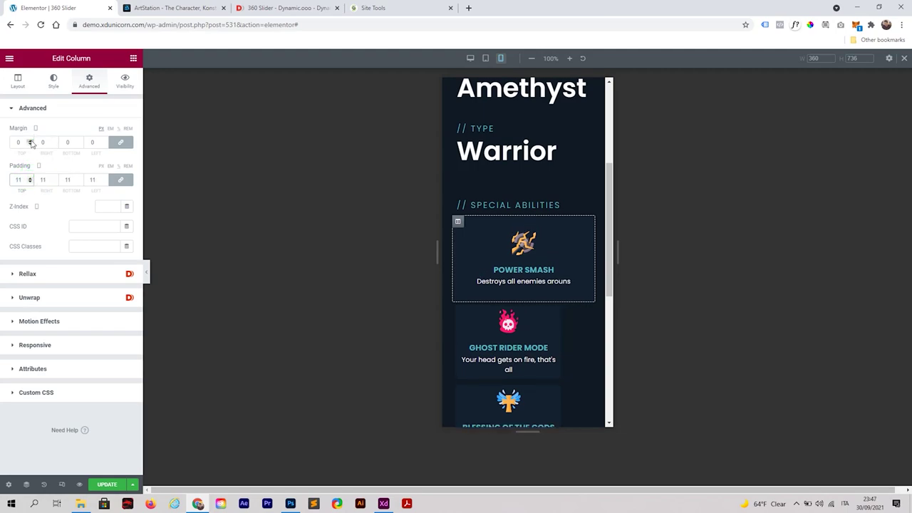
# Set the Power Smash column's mobile margin to 4% on all sides.
pyautogui.click(110, 129)
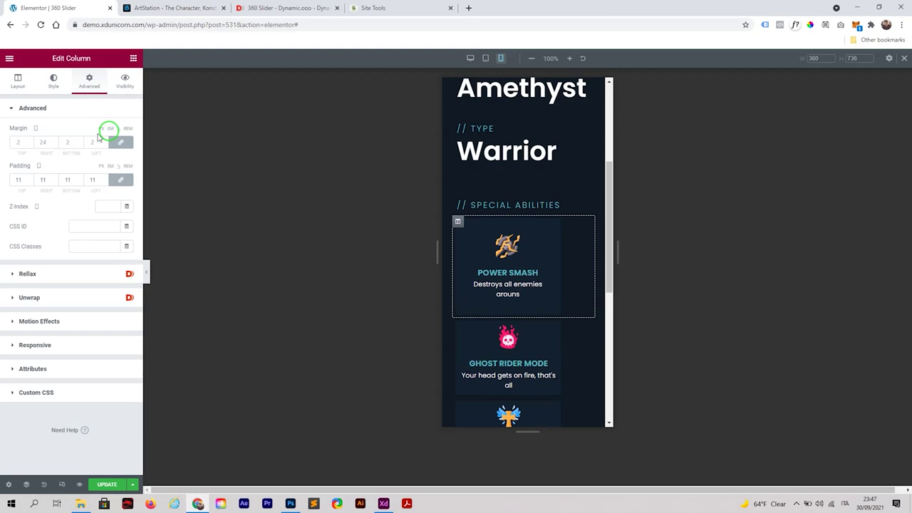
pyautogui.click(31, 143)
pyautogui.scroll(1, 30, 142)
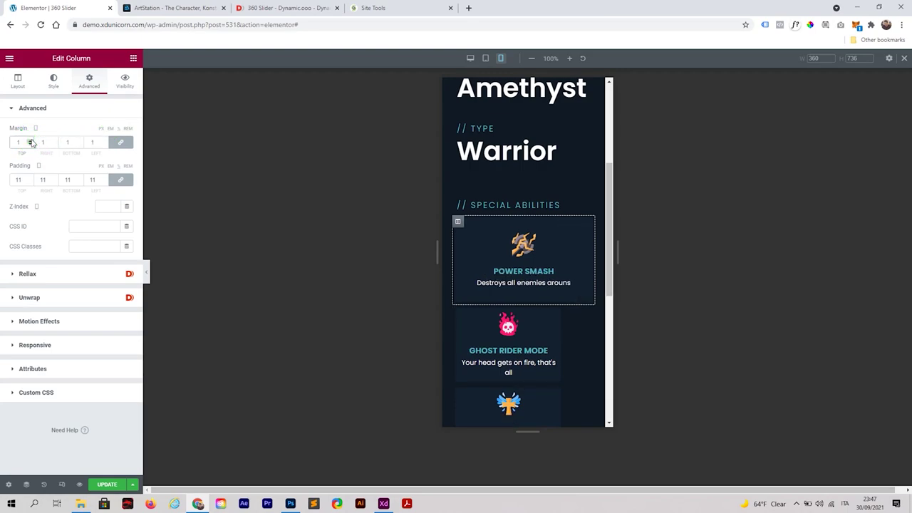
pyautogui.click(31, 142)
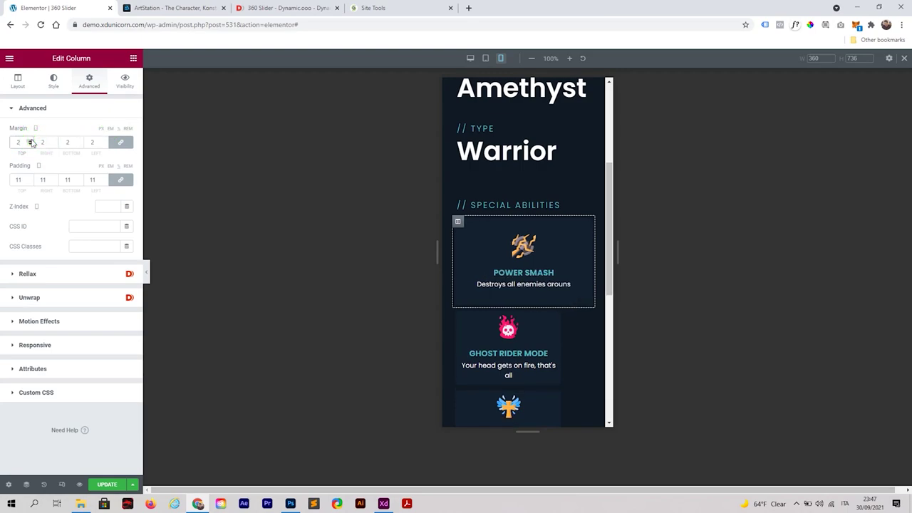
pyautogui.click(30, 143)
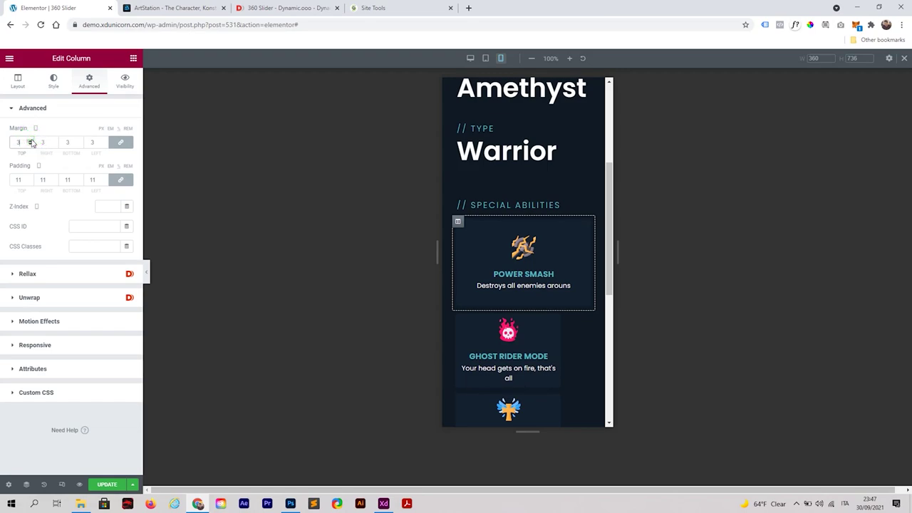
pyautogui.click(31, 141)
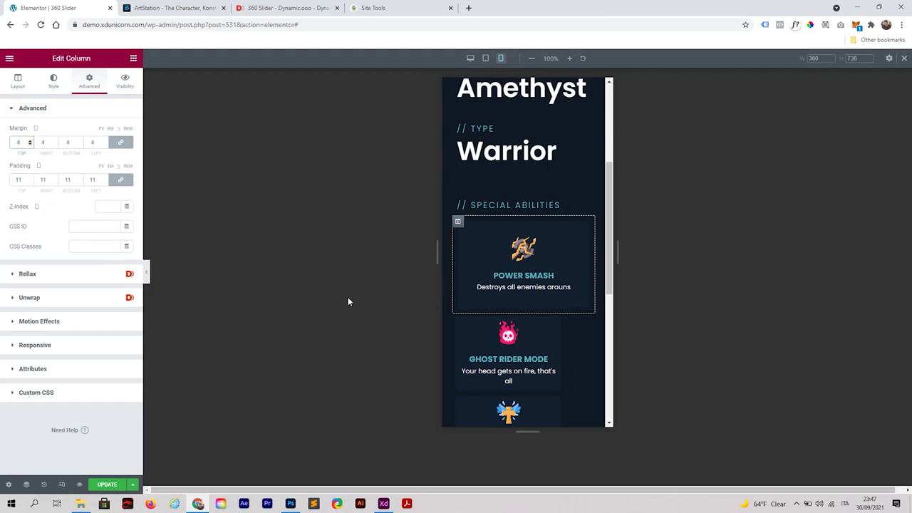
# Copy the Power Smash column and paste its style onto the Ghost Rider Mode and Blessing of the Gods columns.
pyautogui.rightClick(458, 223)
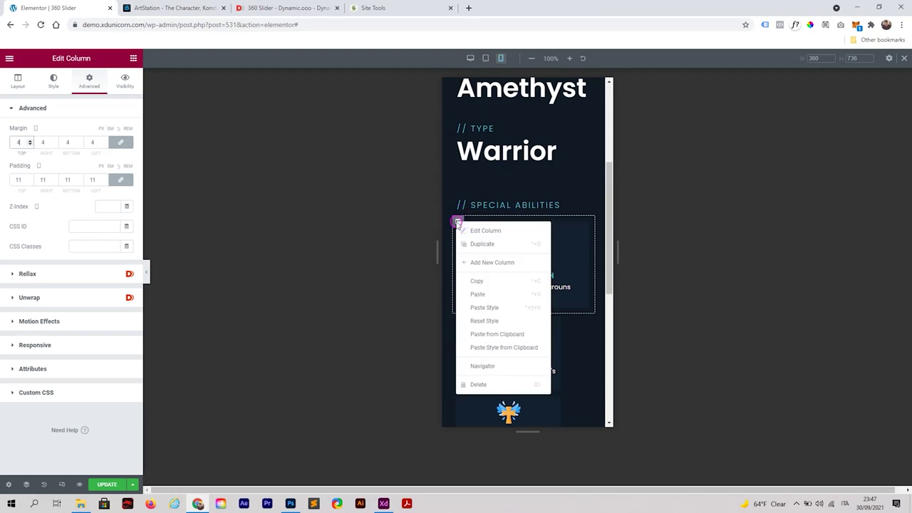
pyautogui.click(489, 280)
pyautogui.scroll(-1, 488, 284)
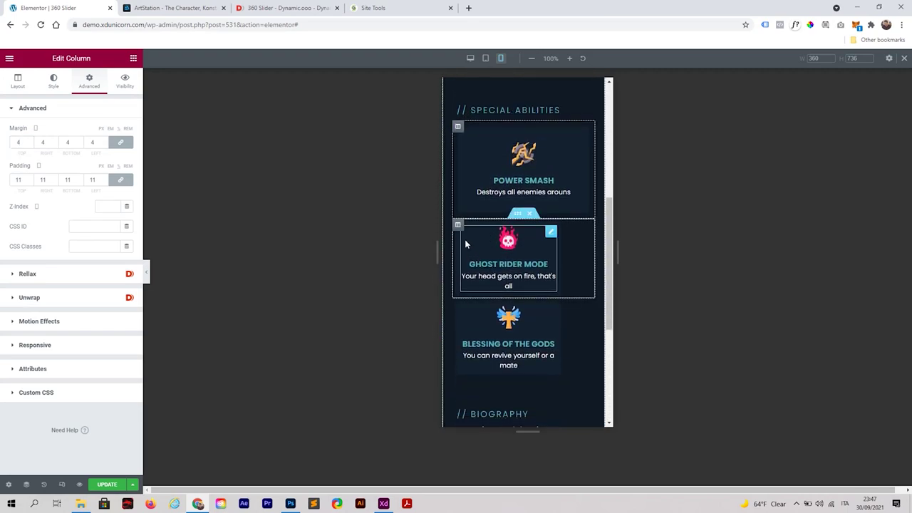
pyautogui.rightClick(458, 227)
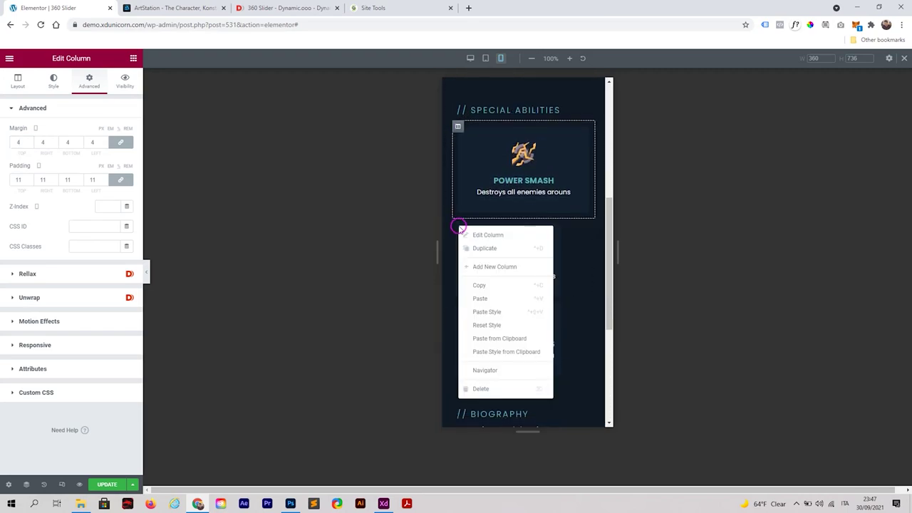
pyautogui.click(499, 311)
pyautogui.scroll(-1, 502, 311)
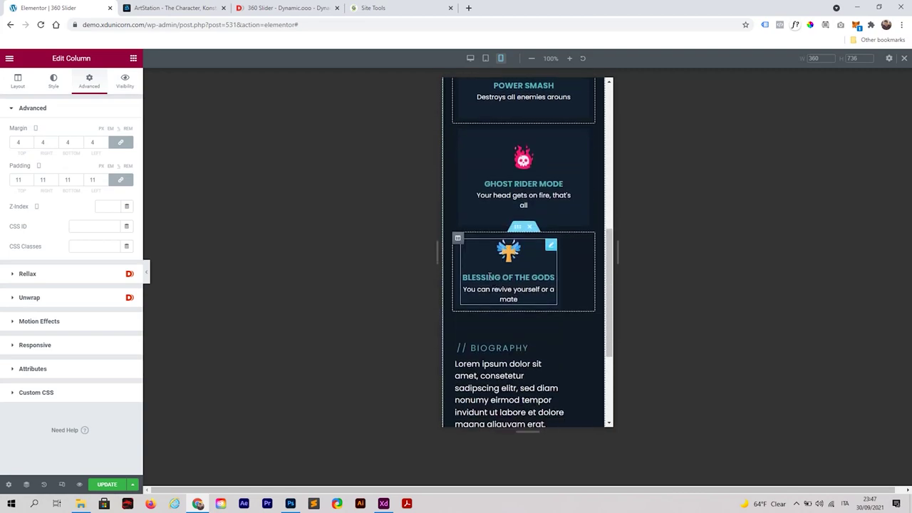
pyautogui.rightClick(458, 242)
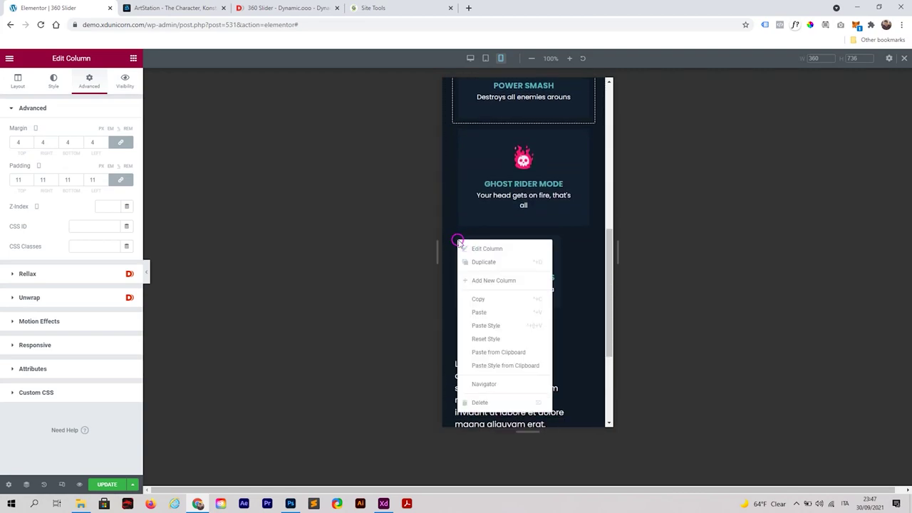
pyautogui.click(508, 320)
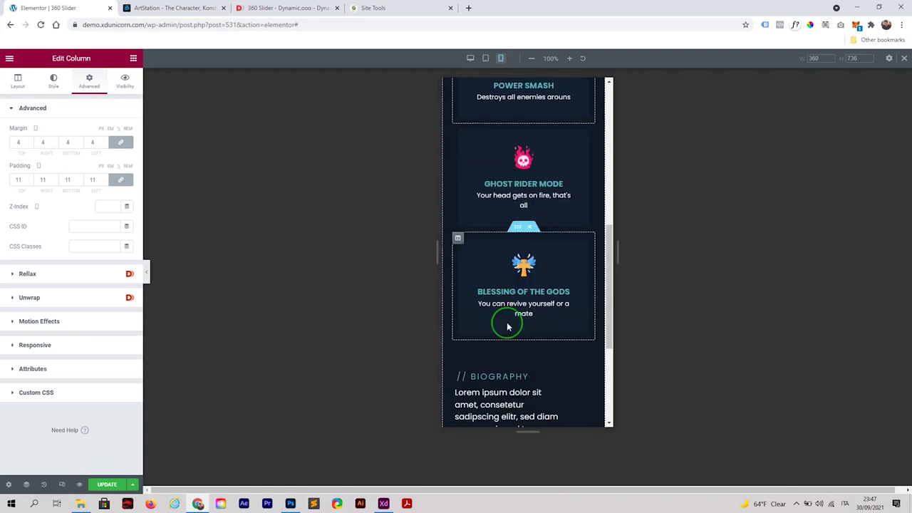
# Examine the full mobile layout without the editing panel, from the 360 slider image down to the special ability cards.
pyautogui.click(146, 273)
pyautogui.scroll(5, 427, 328)
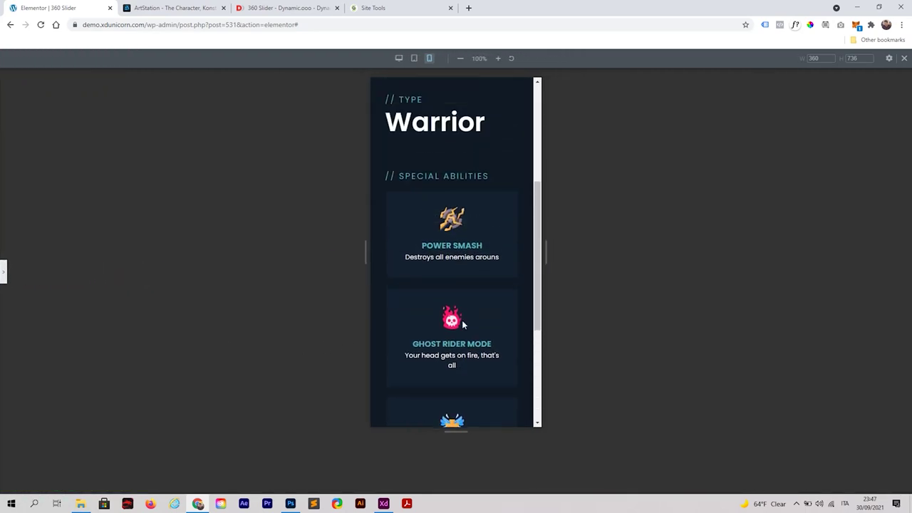
pyautogui.scroll(-6, 489, 308)
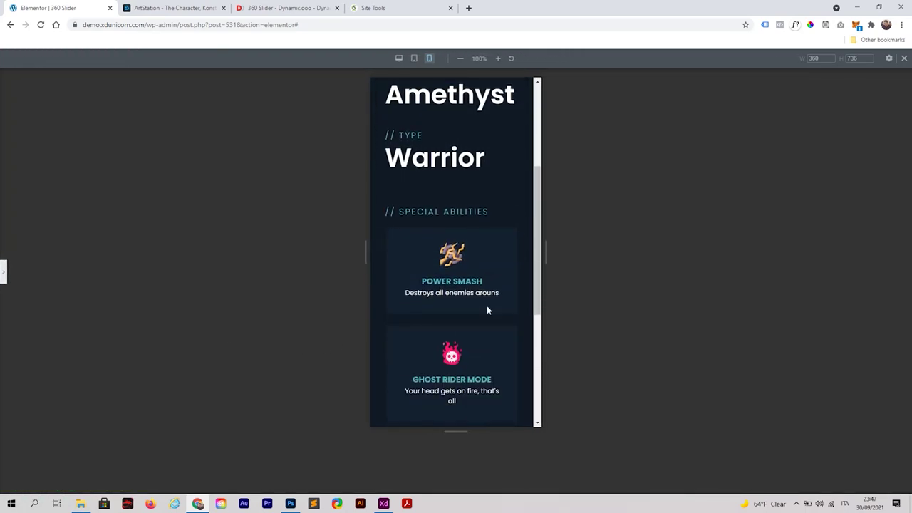
pyautogui.scroll(6, 486, 305)
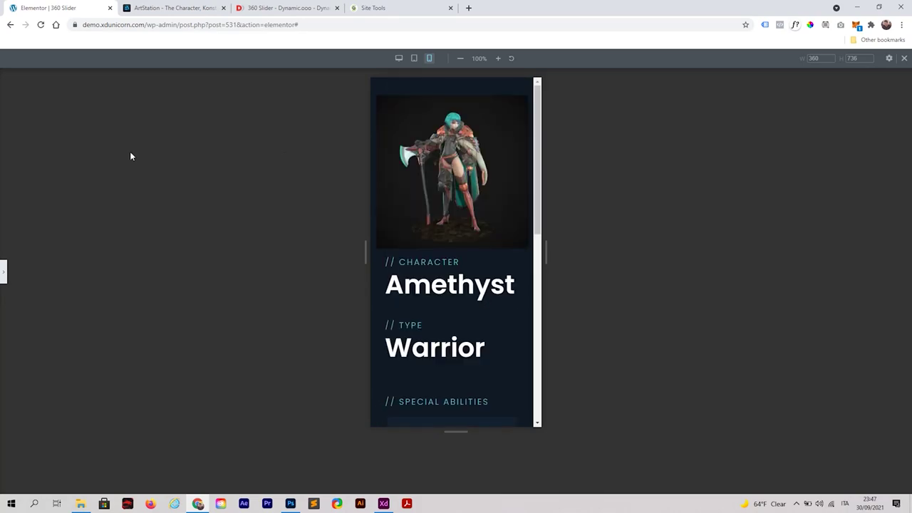
# Restore the editing panel and switch the page to desktop view to review the slider and character details.
pyautogui.click(3, 273)
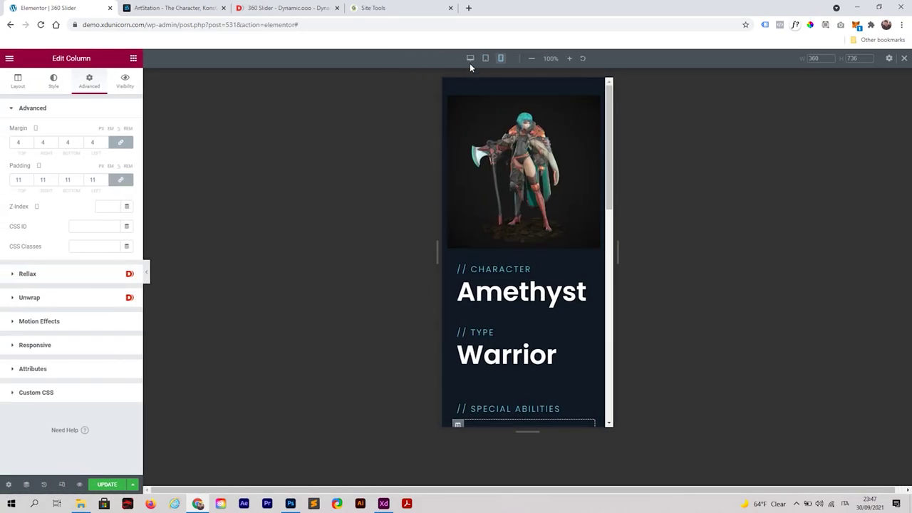
pyautogui.click(469, 63)
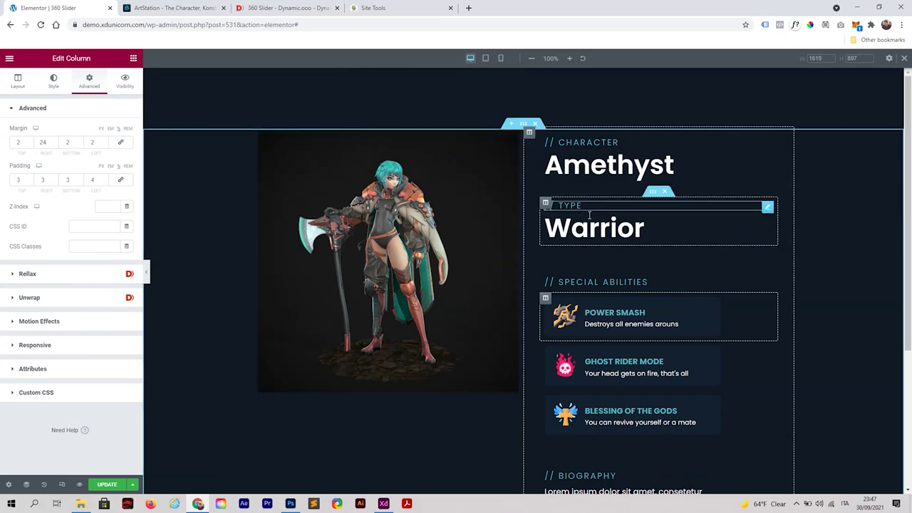
pyautogui.scroll(-3, 474, 150)
pyautogui.scroll(3, 450, 303)
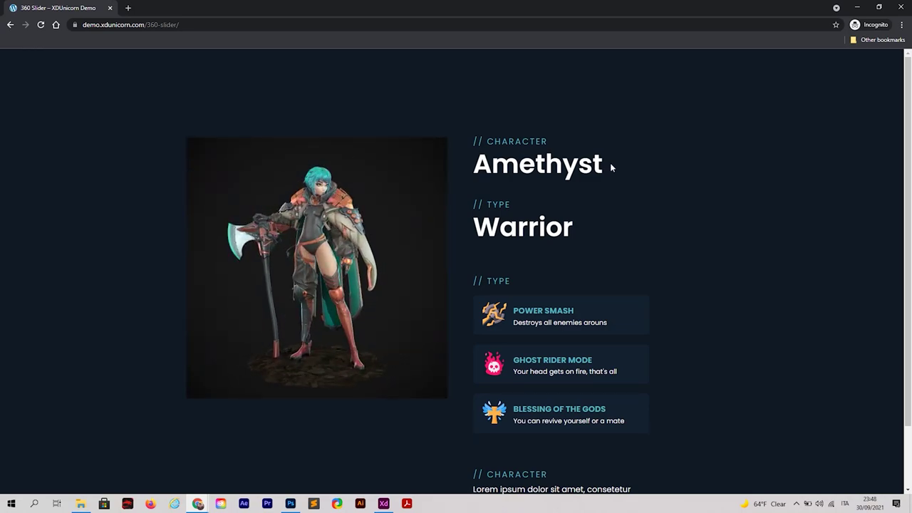
# Review the published 360 Slider page in the incognito window and rotate the Amethyst character in the slider.
pyautogui.scroll(-1, 605, 205)
pyautogui.scroll(1, 605, 206)
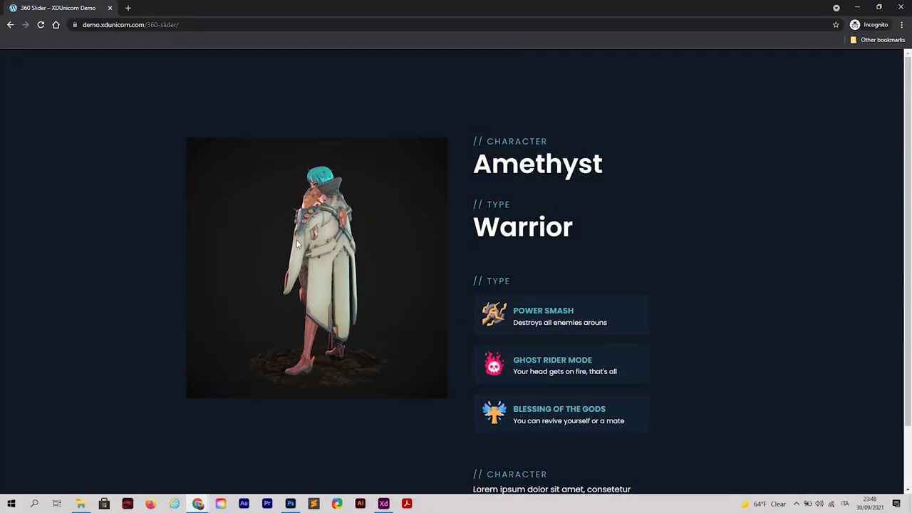
pyautogui.moveTo(297, 244); pyautogui.dragTo(453, 255)
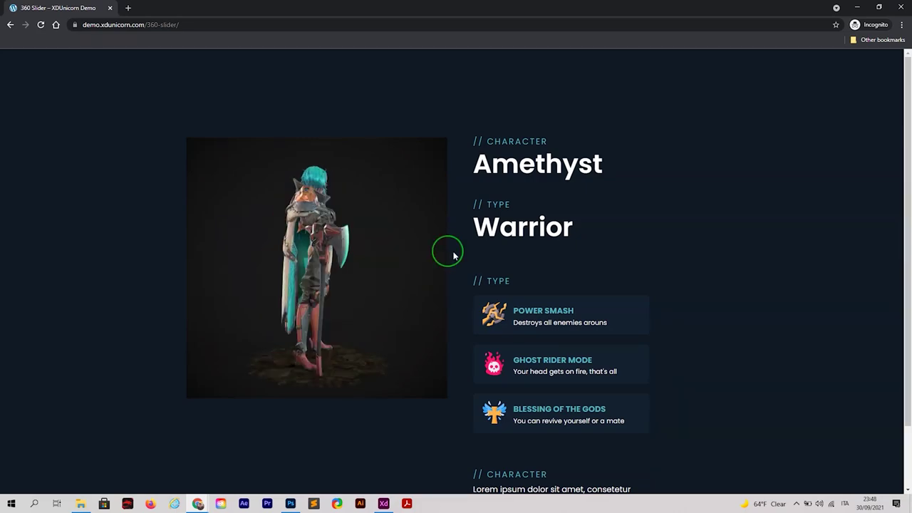